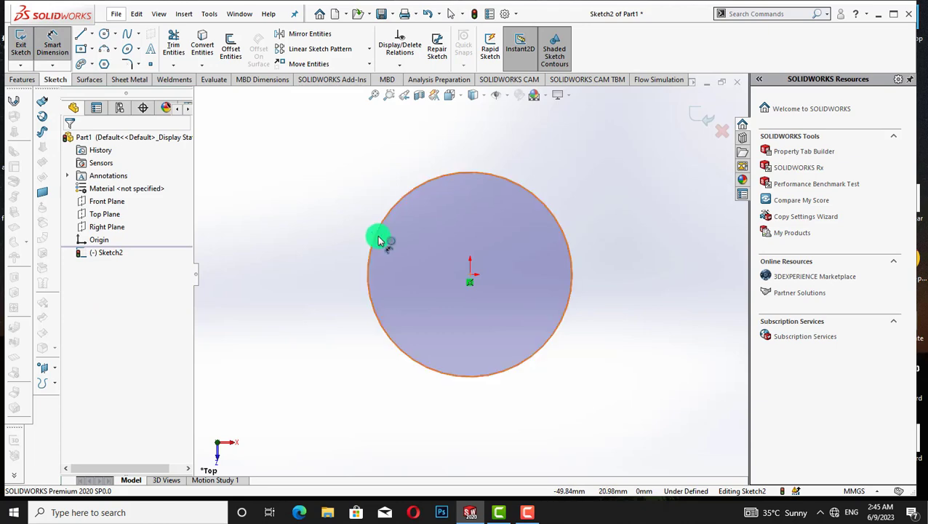
Dimension the origin-centred circle with a diameter of 500 mm
{"action": "left_click", "coordinate": [379, 238]}
{"action": "left_click", "coordinate": [310, 244]}
{"action": "type", "text": "500"}
{"action": "key", "text": "Return"}
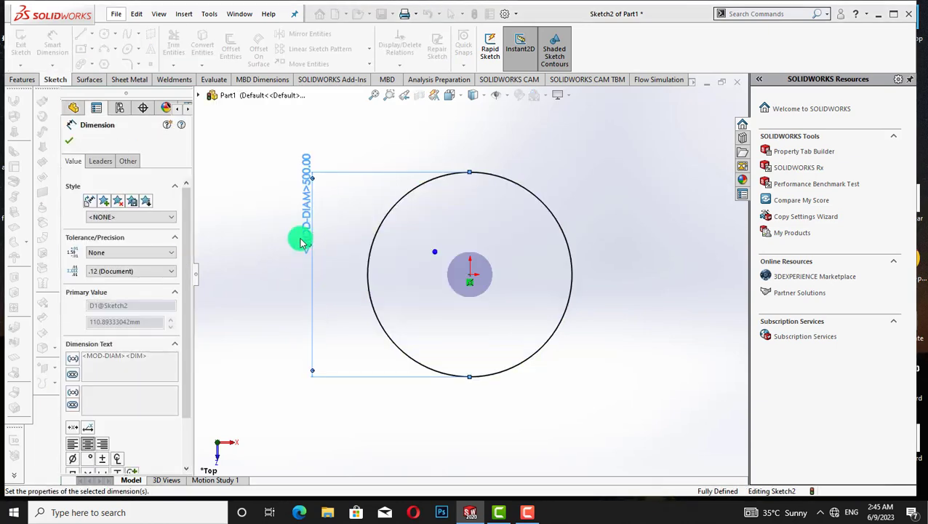
{"action": "left_click", "coordinate": [69, 140]}
Start a blind boss extrusion of the circle with a depth of 700 mm and check it from the front
{"action": "left_click", "coordinate": [23, 79]}
{"action": "left_click", "coordinate": [26, 45]}
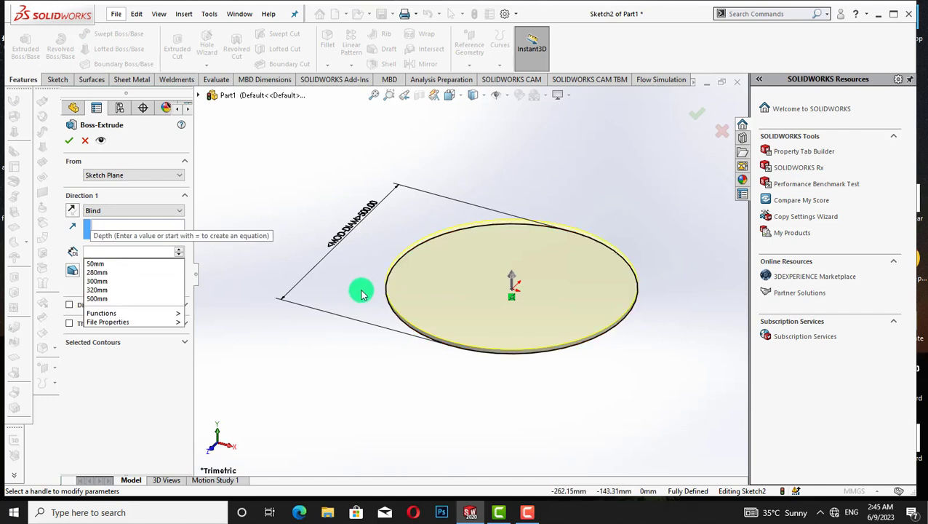
{"action": "type", "text": "700"}
{"action": "key", "text": "Return"}
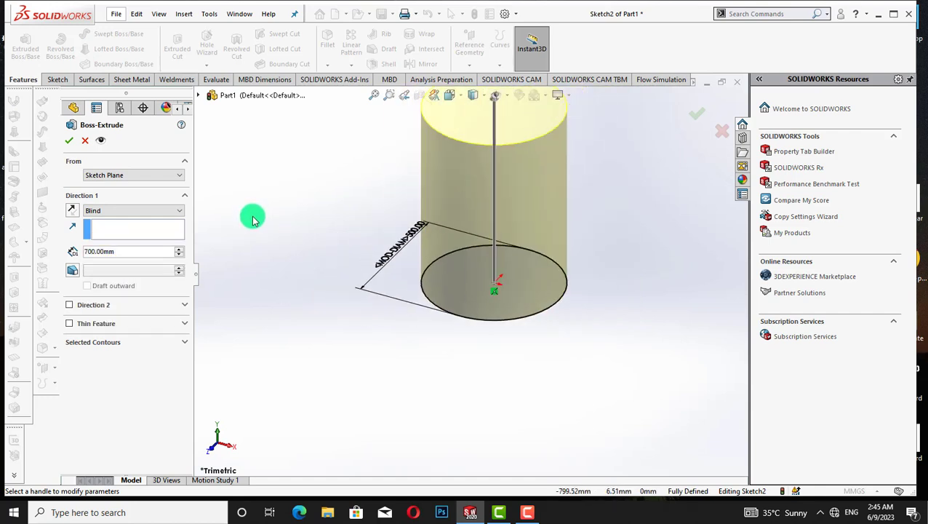
{"action": "key", "text": "ctrl+1"}
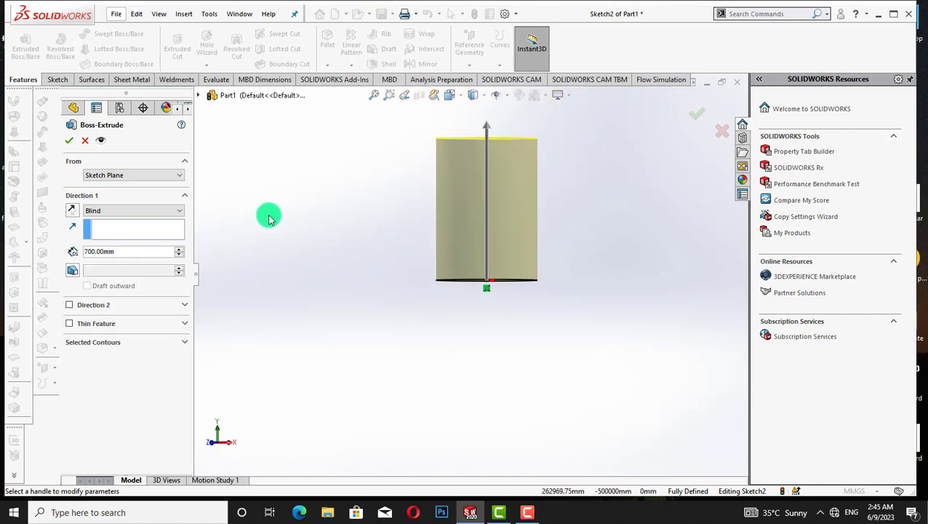
Reduce the extrusion depth to 650 mm, settle on 600 mm, and complete the cylinder
{"action": "key", "text": "BackSpace"}
{"action": "key", "text": "BackSpace"}
{"action": "key", "text": "BackSpace"}
{"action": "key", "text": "BackSpace"}
{"action": "key", "text": "BackSpace"}
{"action": "key", "text": "BackSpace"}
{"action": "key", "text": "BackSpace"}
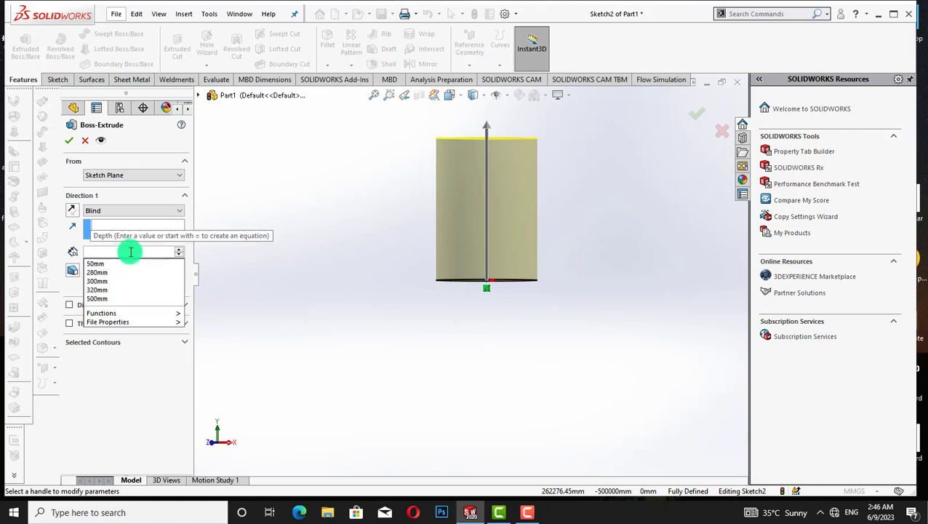
{"action": "type", "text": "650"}
{"action": "key", "text": "Return"}
{"action": "type", "text": "600"}
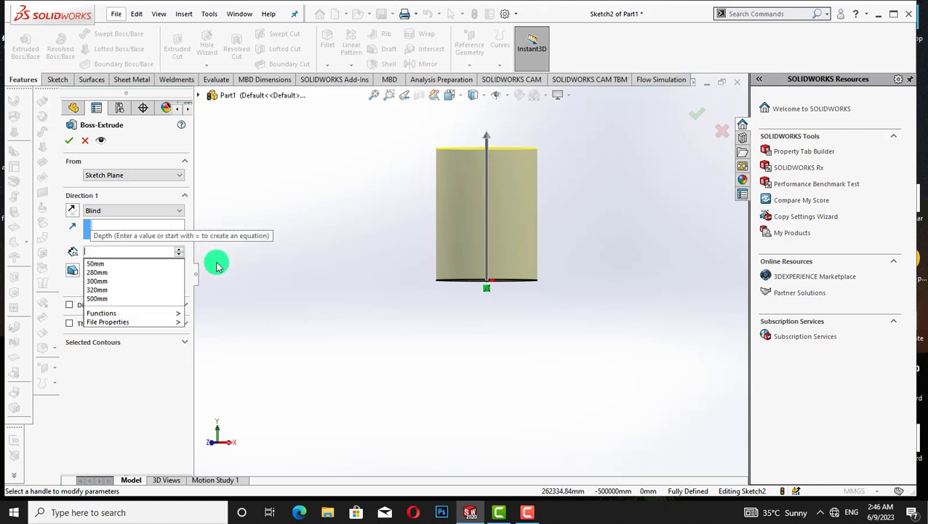
{"action": "key", "text": "Return"}
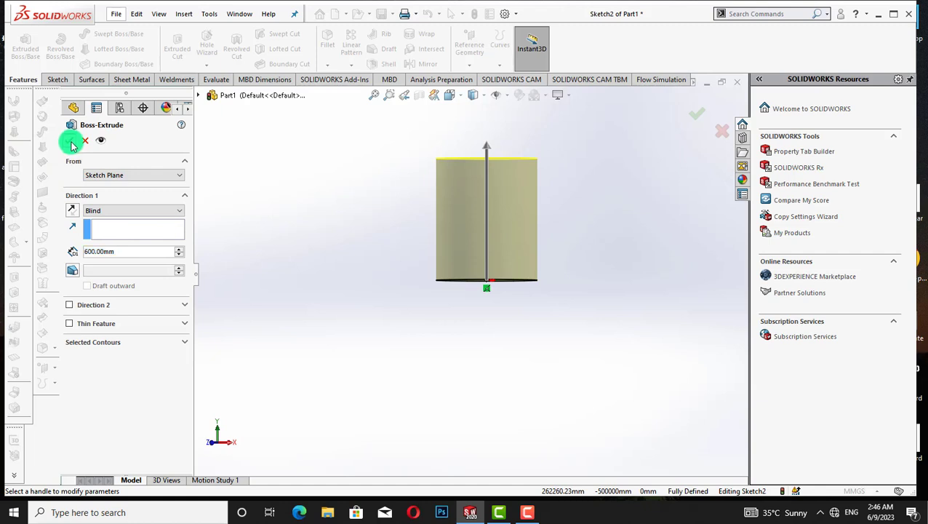
{"action": "left_click", "coordinate": [71, 143]}
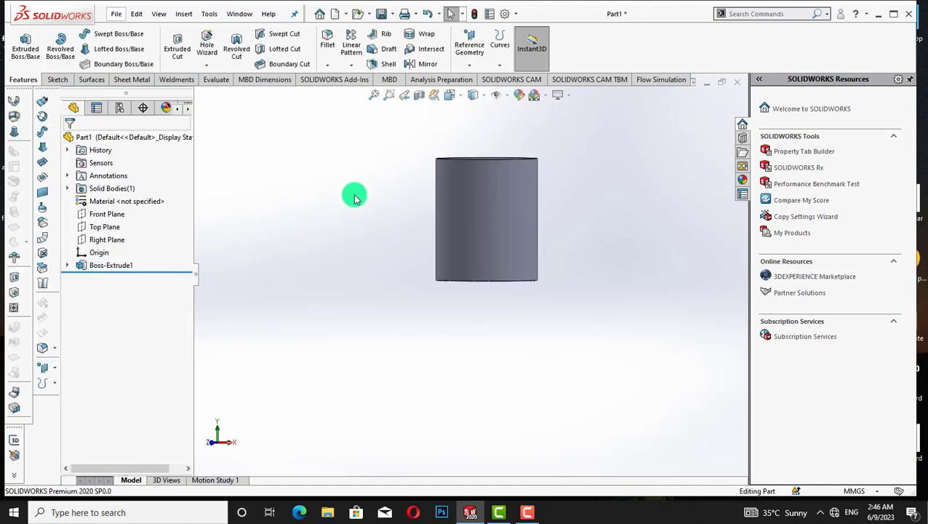
On the Right Plane, sketch a circle about 30 mm in diameter centred on the cylinder's side edge near its upper end
{"action": "right_click", "coordinate": [106, 240]}
{"action": "left_click", "coordinate": [193, 230]}
{"action": "right_click", "coordinate": [102, 240]}
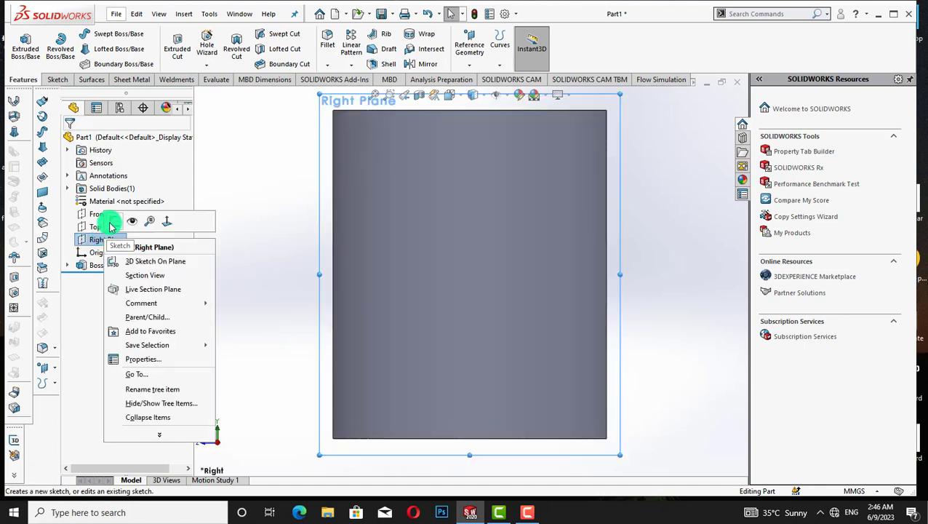
{"action": "left_click", "coordinate": [132, 217]}
{"action": "left_click", "coordinate": [103, 34]}
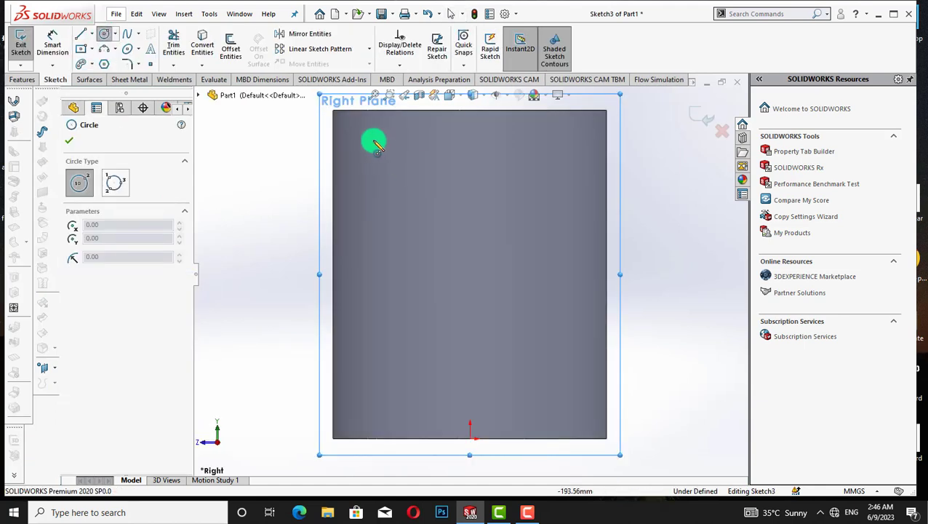
{"action": "left_click", "coordinate": [336, 149]}
{"action": "left_click", "coordinate": [343, 148]}
{"action": "right_click", "coordinate": [285, 178]}
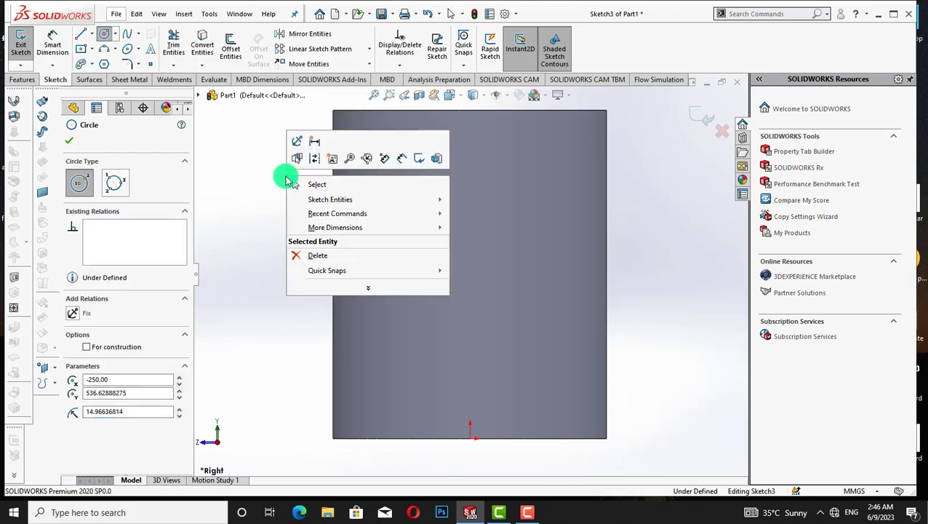
{"action": "left_click", "coordinate": [293, 183]}
Dimension the small circle with a diameter of 20 mm
{"action": "left_click", "coordinate": [53, 47]}
{"action": "left_click", "coordinate": [329, 147]}
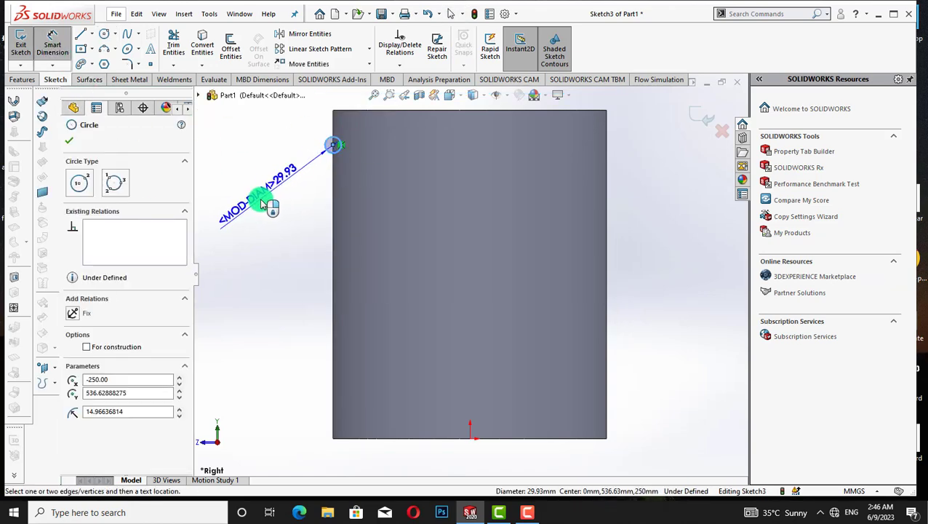
{"action": "left_click", "coordinate": [259, 196]}
{"action": "left_click", "coordinate": [210, 182]}
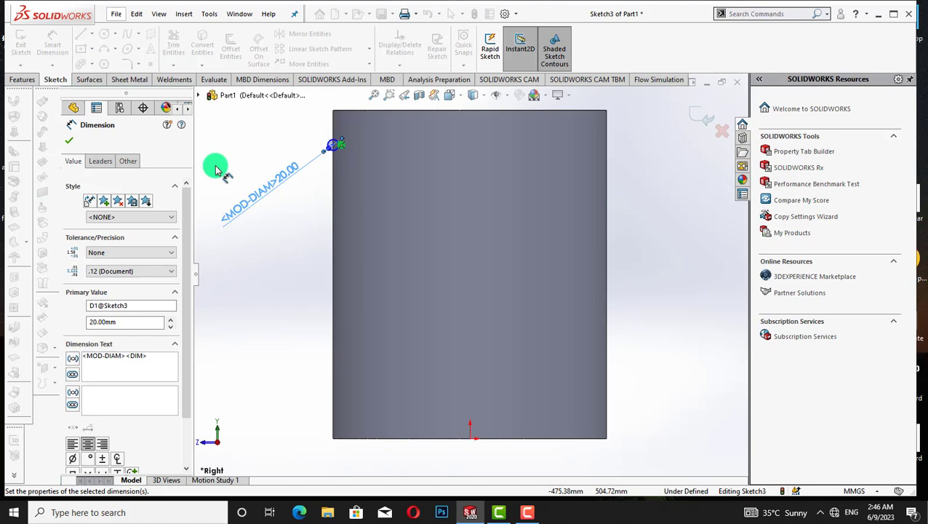
{"action": "left_click", "coordinate": [71, 125]}
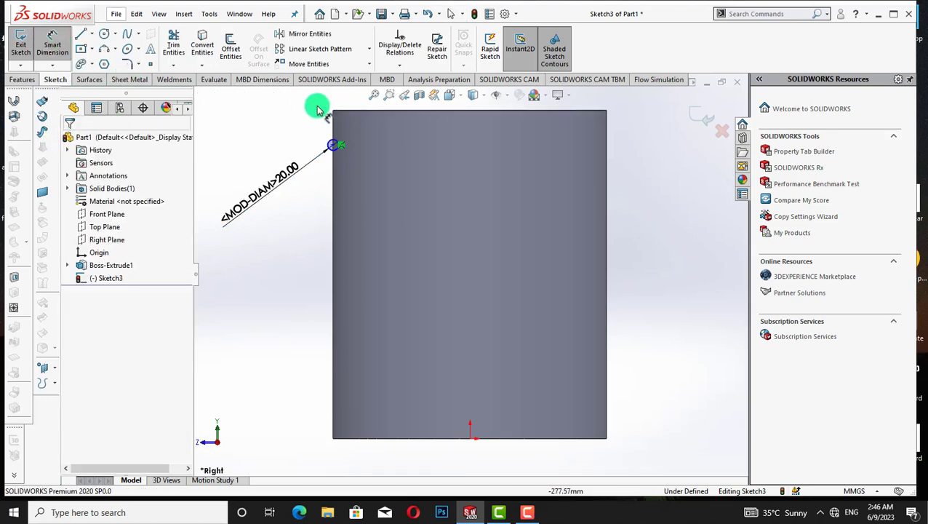
Dimension the circle's centre 75 mm below the cylinder's upper edge
{"action": "left_click", "coordinate": [333, 148]}
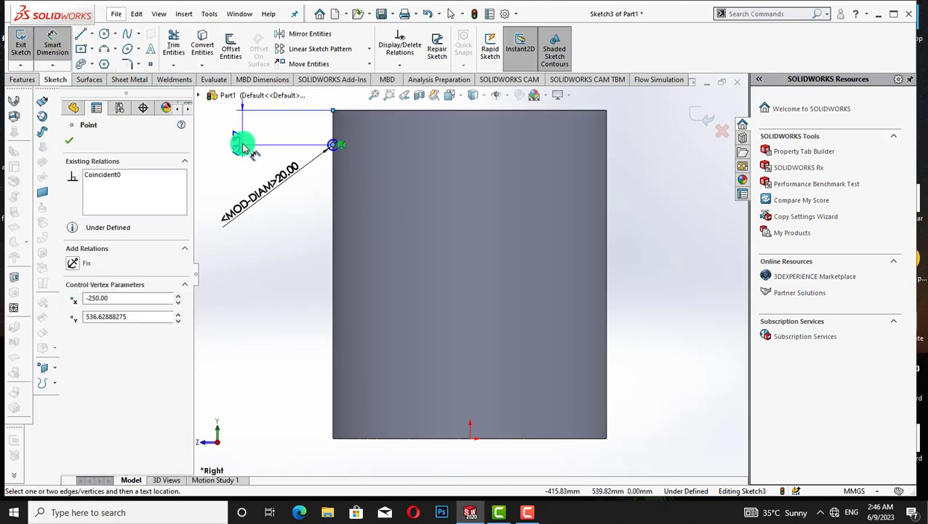
{"action": "left_click", "coordinate": [244, 143]}
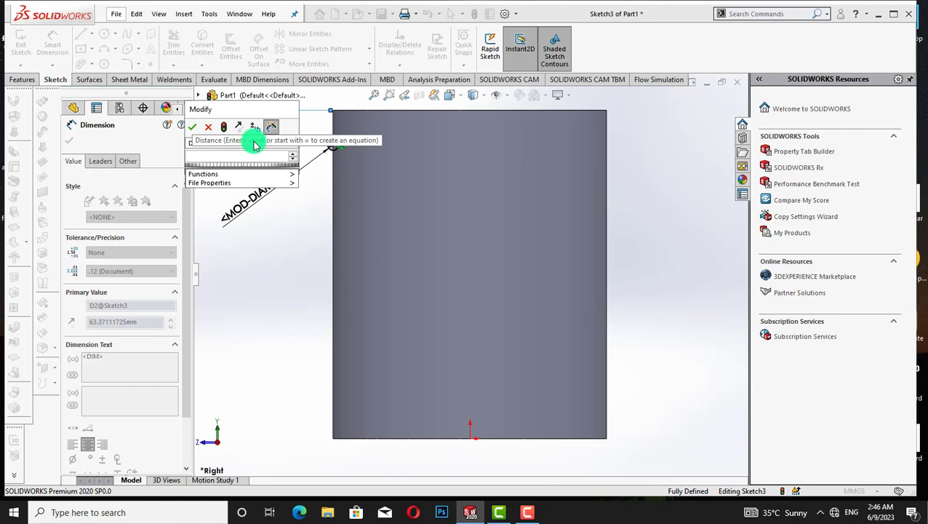
{"action": "type", "text": "75"}
{"action": "key", "text": "Return"}
{"action": "left_click", "coordinate": [70, 139]}
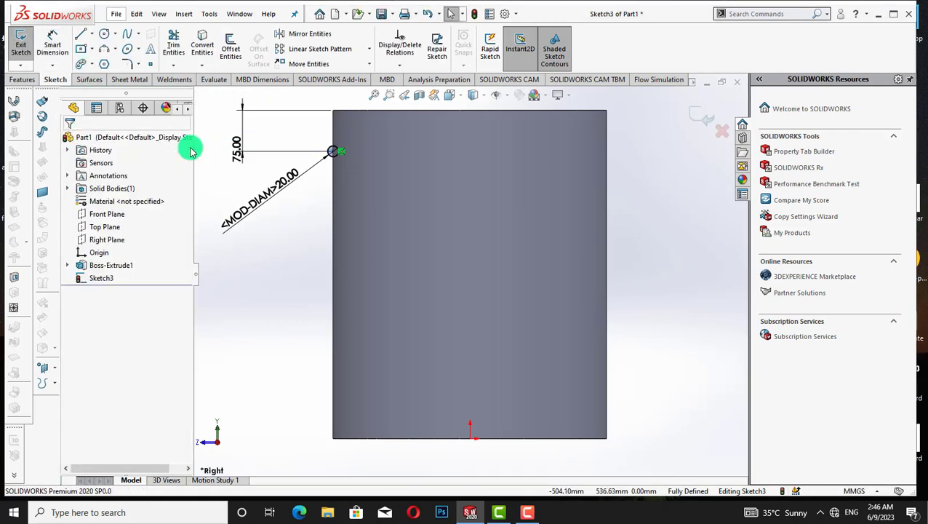
Show the temporary axes and revolve the small circle 360 degrees about the cylinder's central axis, merging the result
{"action": "left_click", "coordinate": [501, 95]}
{"action": "left_click", "coordinate": [25, 79]}
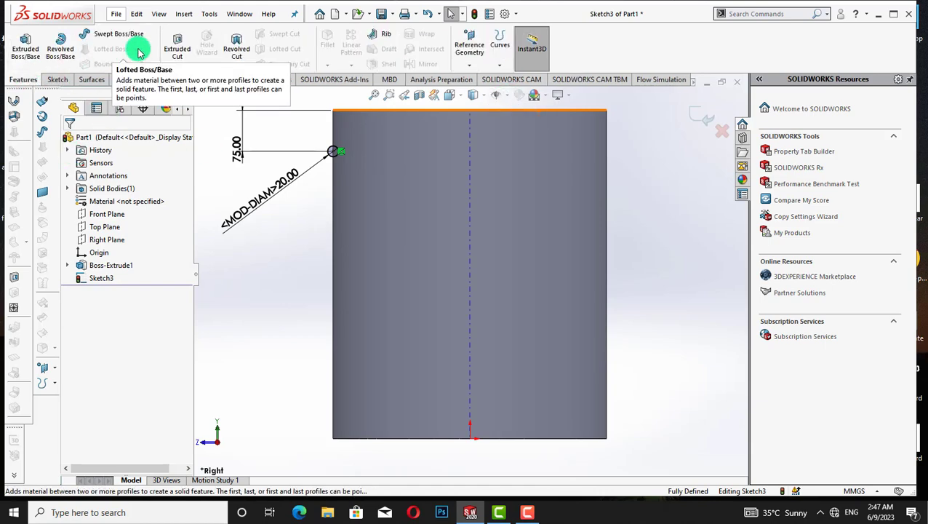
{"action": "left_click", "coordinate": [64, 45]}
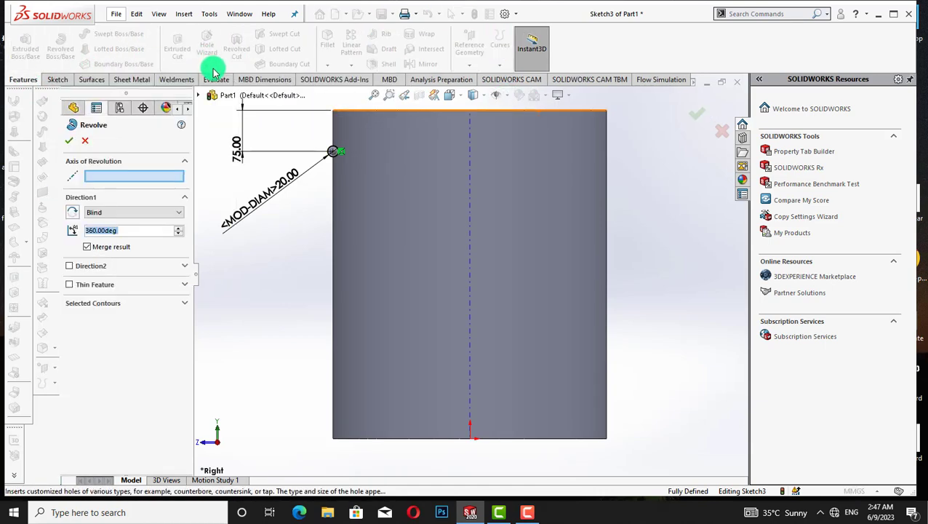
{"action": "left_click", "coordinate": [469, 166]}
{"action": "left_click", "coordinate": [69, 140]}
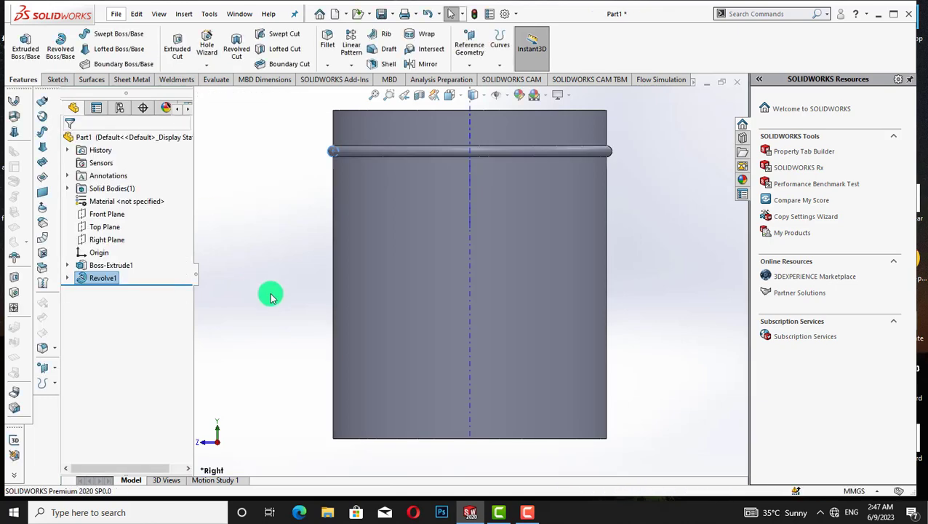
Start a linear pattern of the revolved ring along the cylinder's central axis, with the direction reversed to run downwards
{"action": "left_click", "coordinate": [100, 278]}
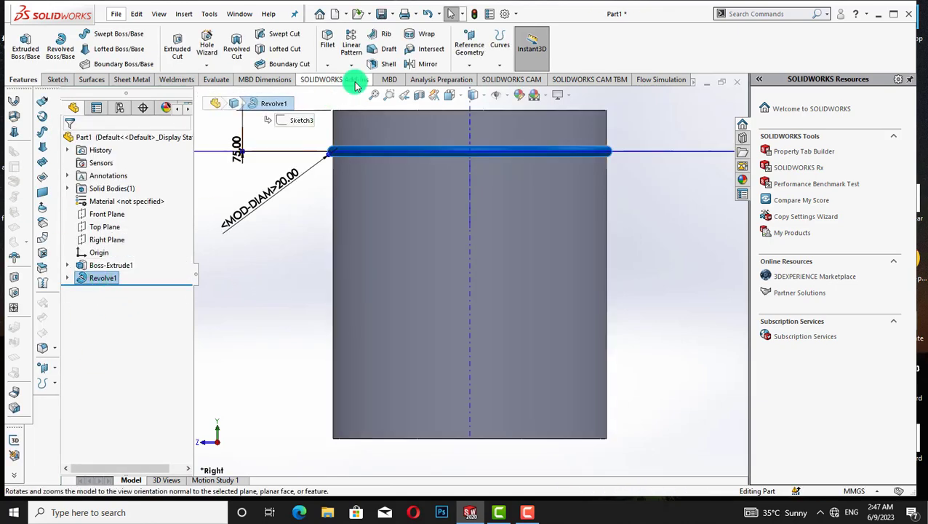
{"action": "left_click", "coordinate": [351, 45]}
{"action": "left_click", "coordinate": [469, 217]}
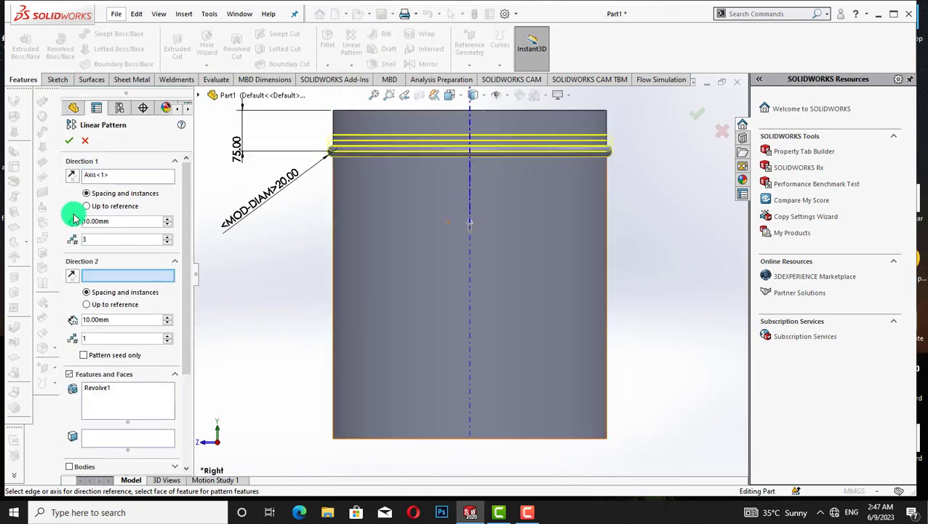
{"action": "left_click", "coordinate": [74, 176]}
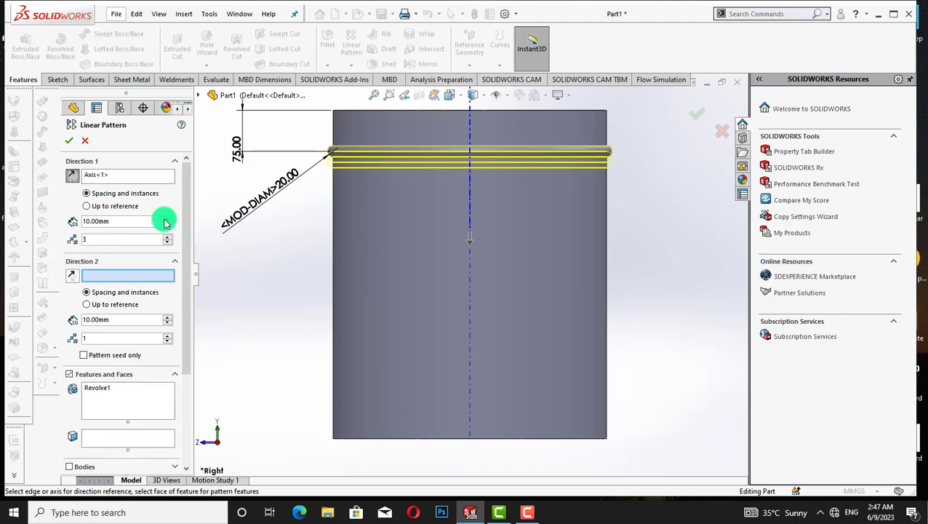
Set the ring pattern to 4 instances with a spacing of 110 mm
{"action": "left_click", "coordinate": [170, 218]}
{"action": "left_click", "coordinate": [170, 217]}
{"action": "left_click", "coordinate": [170, 218]}
{"action": "left_click", "coordinate": [171, 219]}
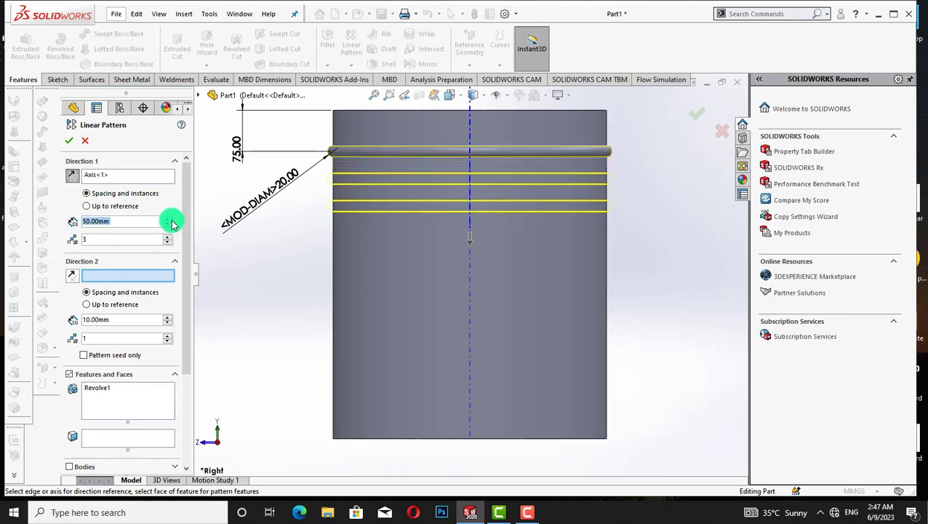
{"action": "left_click", "coordinate": [171, 220]}
{"action": "left_click", "coordinate": [172, 219]}
{"action": "double_click", "coordinate": [172, 219]}
{"action": "double_click", "coordinate": [171, 220]}
{"action": "left_click", "coordinate": [168, 237]}
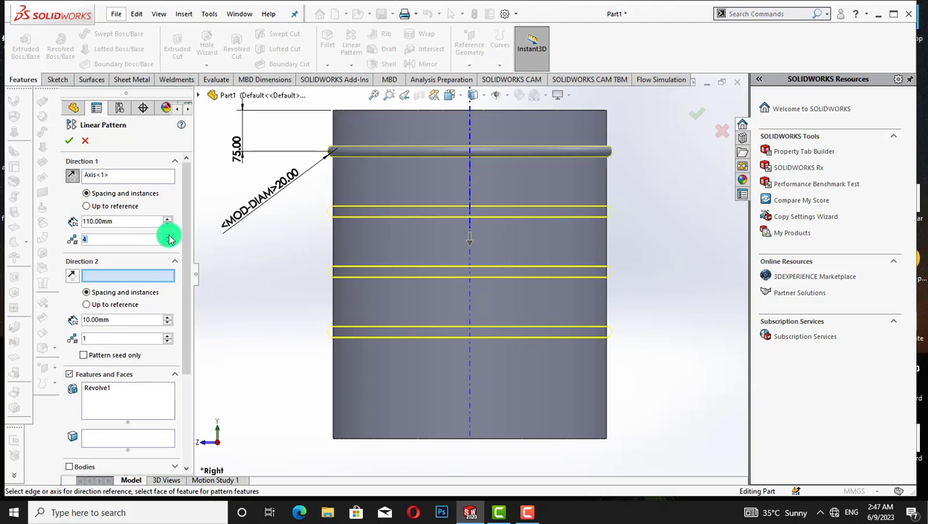
Widen the ring pattern's spacing to 150 mm and complete the pattern
{"action": "left_click", "coordinate": [169, 218]}
{"action": "left_click", "coordinate": [169, 218]}
{"action": "left_click", "coordinate": [171, 219]}
{"action": "left_click", "coordinate": [170, 219]}
{"action": "left_click", "coordinate": [171, 219]}
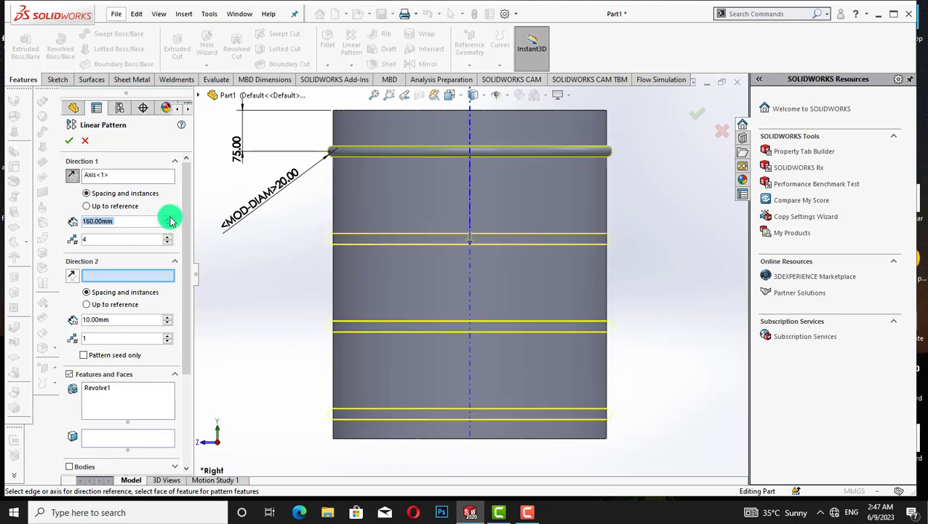
{"action": "left_click", "coordinate": [168, 225]}
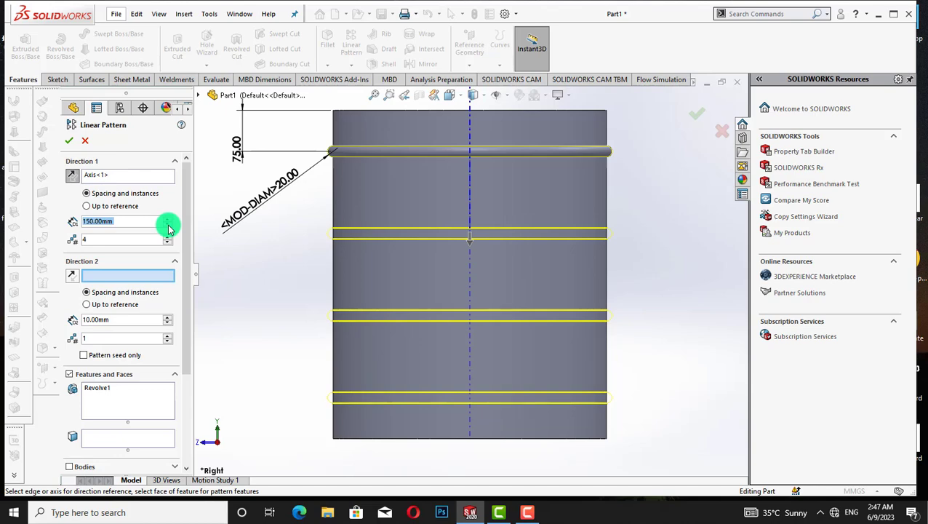
{"action": "left_click", "coordinate": [68, 140]}
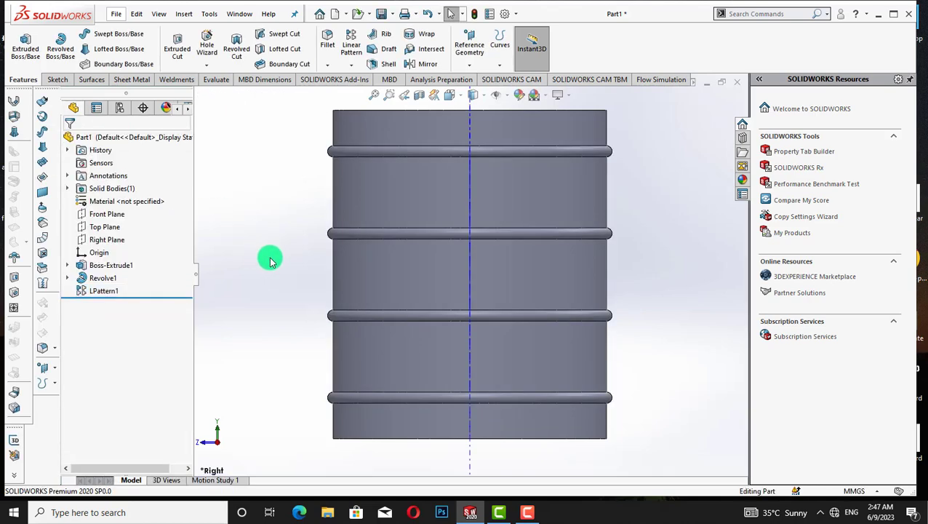
Find the Dome command through the command search and start an elliptical dome on the cylinder's top face
{"action": "key", "text": "ctrl+7"}
{"action": "left_click", "coordinate": [428, 204]}
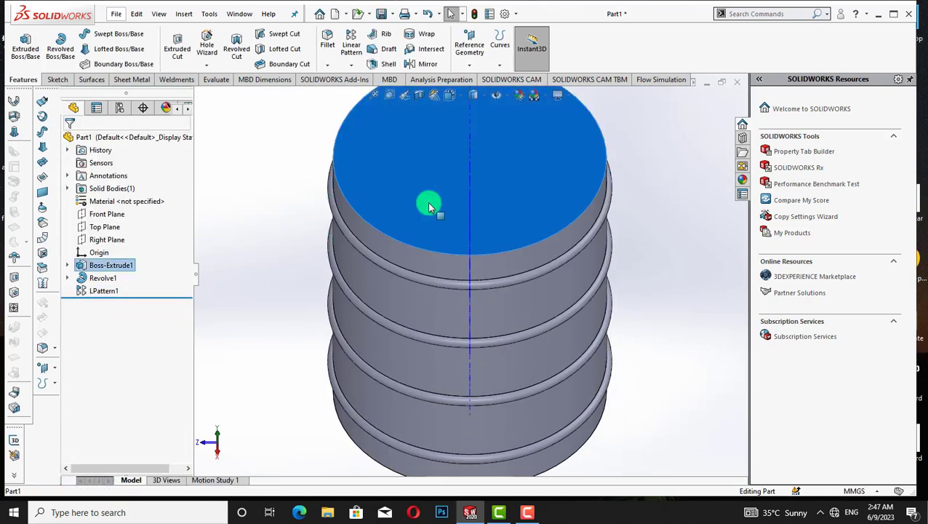
{"action": "right_click", "coordinate": [429, 207]}
{"action": "left_click", "coordinate": [662, 201]}
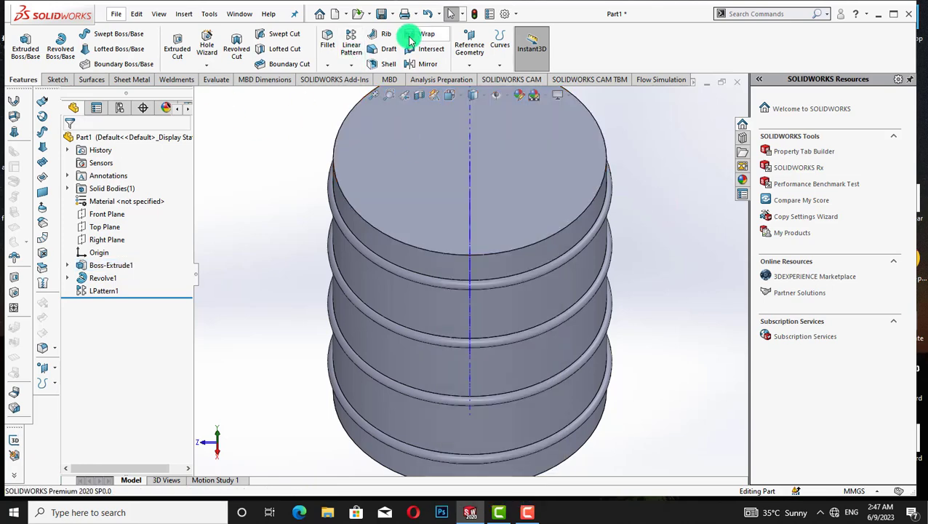
{"action": "type", "text": "dom"}
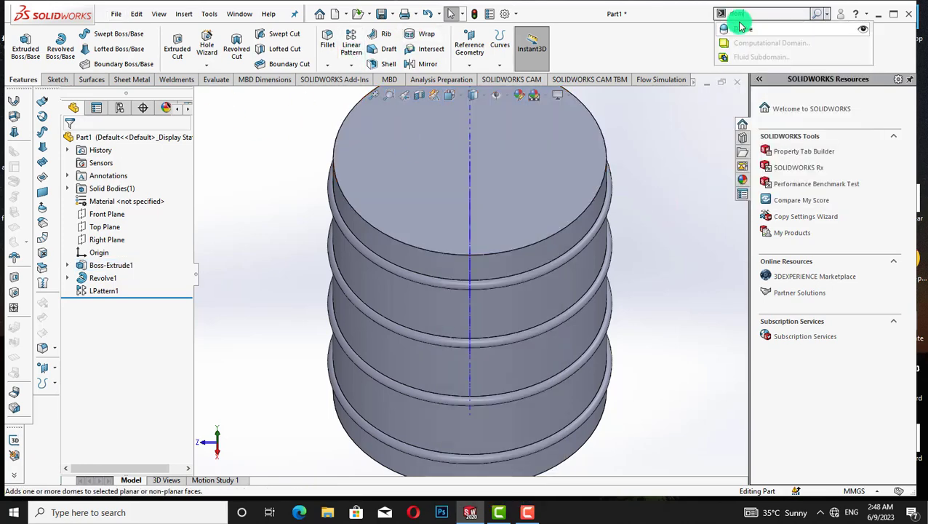
{"action": "left_click", "coordinate": [737, 29]}
{"action": "left_click", "coordinate": [492, 171]}
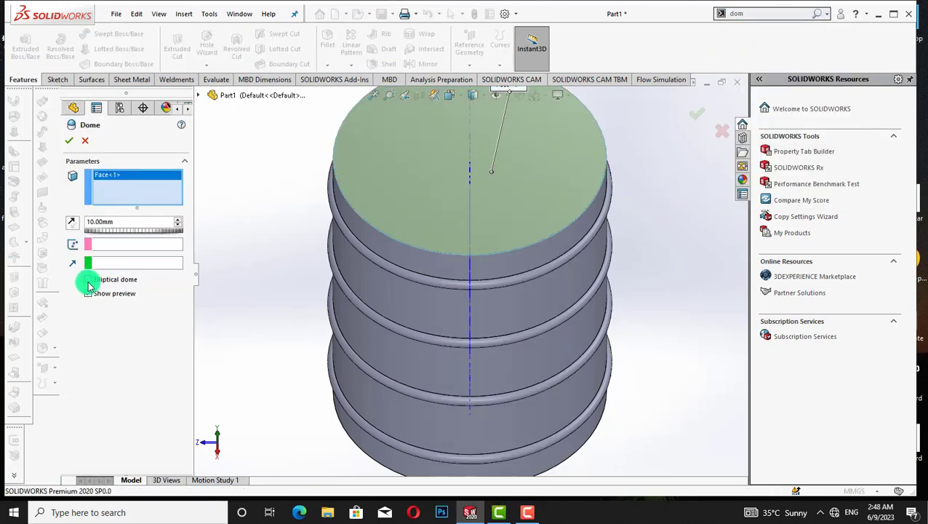
{"action": "key", "text": "ctrl+4"}
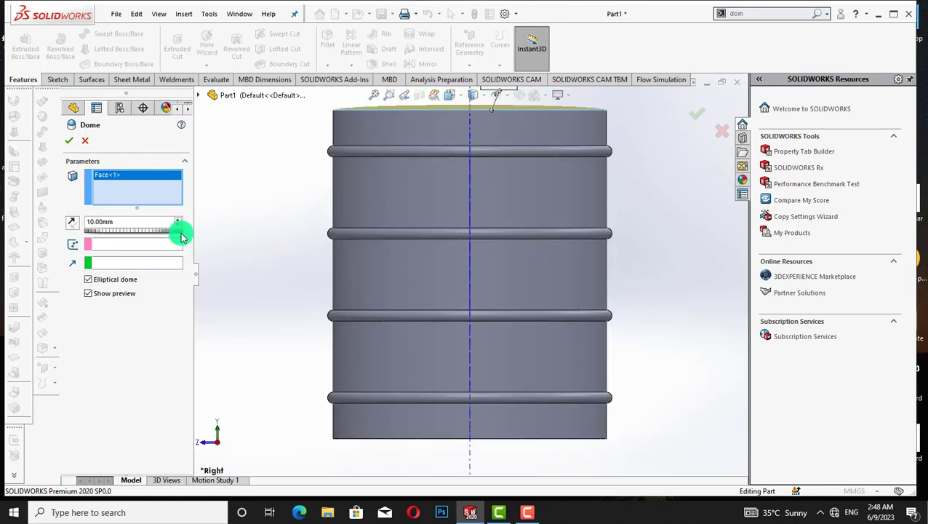
Set the elliptical dome's height to 100 mm and complete the dome
{"action": "left_click", "coordinate": [178, 219]}
{"action": "left_click", "coordinate": [178, 219]}
{"action": "left_click", "coordinate": [179, 219]}
{"action": "left_click", "coordinate": [178, 219]}
{"action": "left_click", "coordinate": [178, 219]}
{"action": "left_click", "coordinate": [178, 219]}
{"action": "left_click", "coordinate": [178, 219]}
{"action": "left_click", "coordinate": [178, 219]}
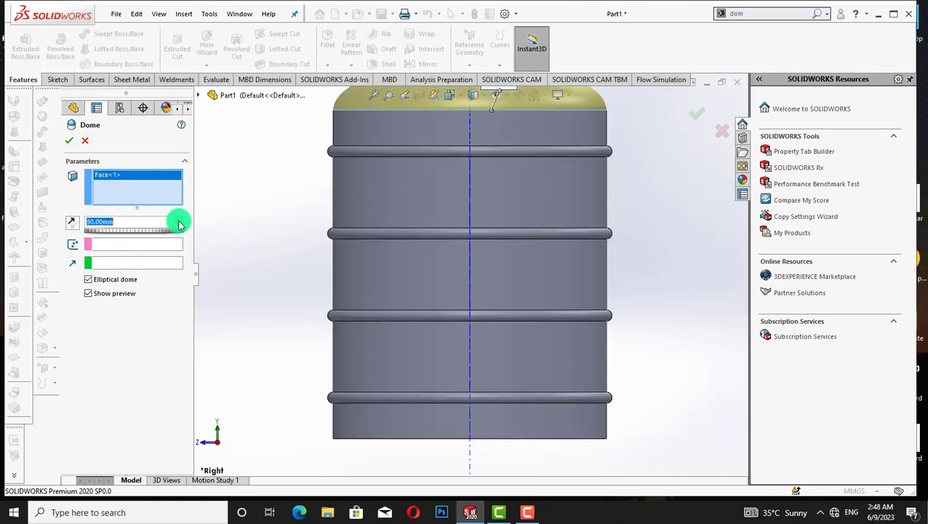
{"action": "key", "text": "f"}
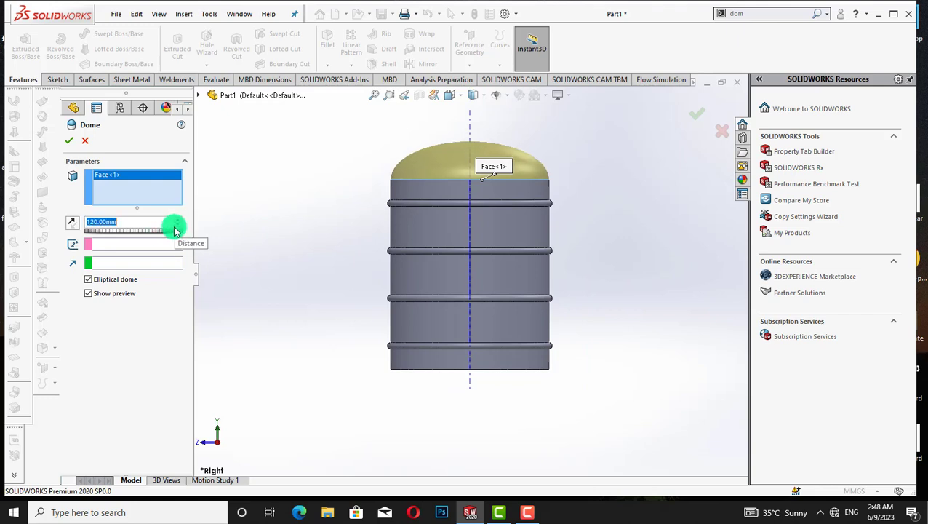
{"action": "left_click", "coordinate": [176, 225]}
{"action": "left_click", "coordinate": [176, 225]}
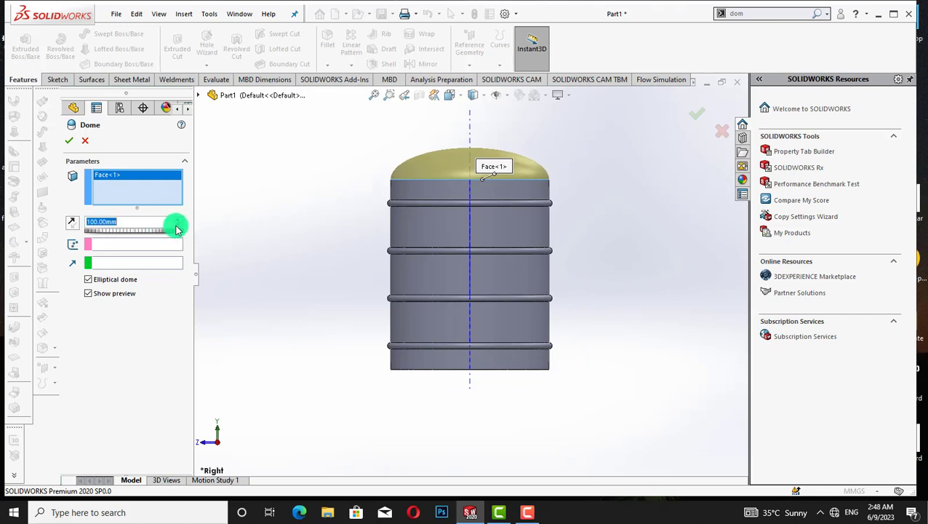
{"action": "left_click", "coordinate": [68, 141]}
Switch the model's display style to wireframe
{"action": "key", "text": "ctrl+5"}
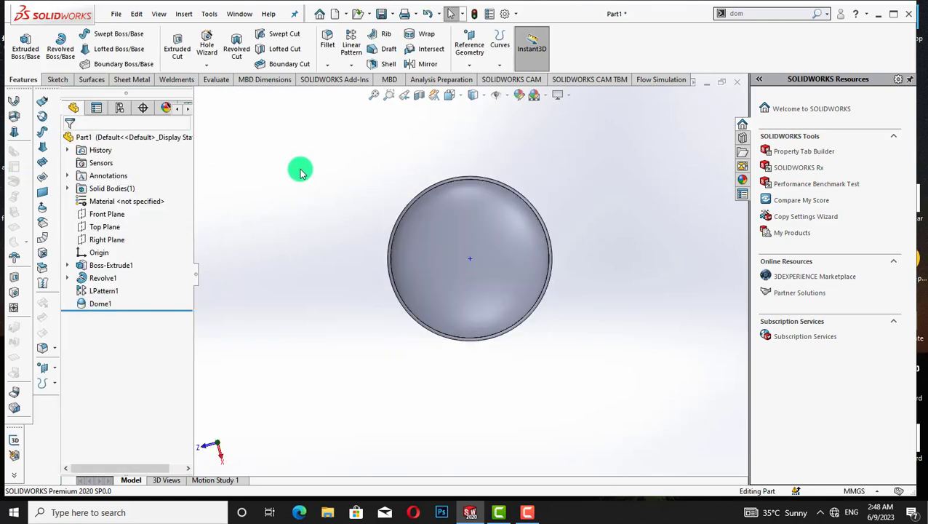
{"action": "right_click", "coordinate": [113, 229]}
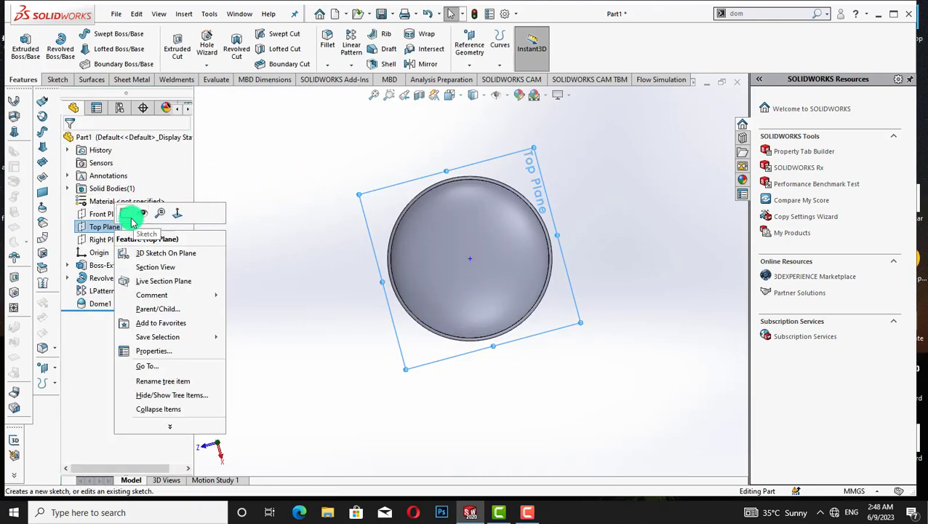
{"action": "left_click", "coordinate": [237, 173]}
{"action": "key", "text": "shift+Up"}
{"action": "key", "text": "shift+Down"}
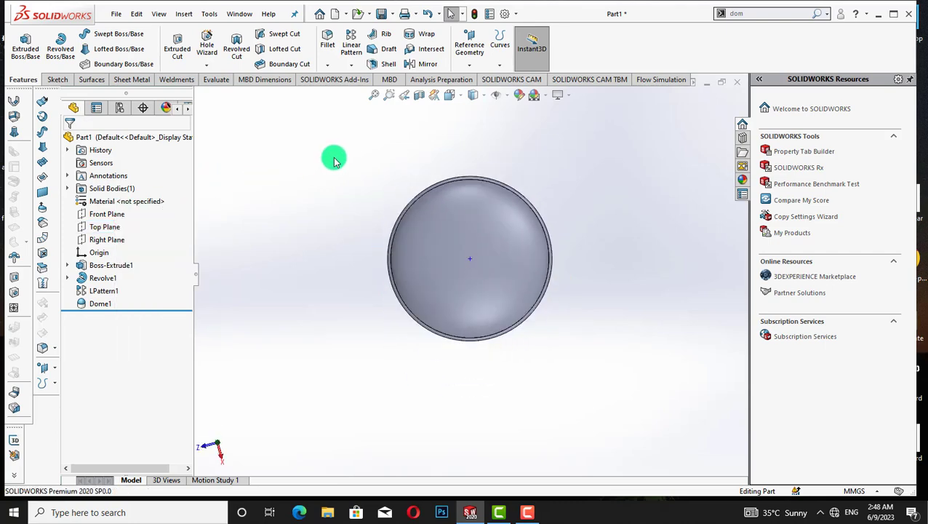
{"action": "left_click", "coordinate": [481, 98]}
{"action": "left_click", "coordinate": [478, 180]}
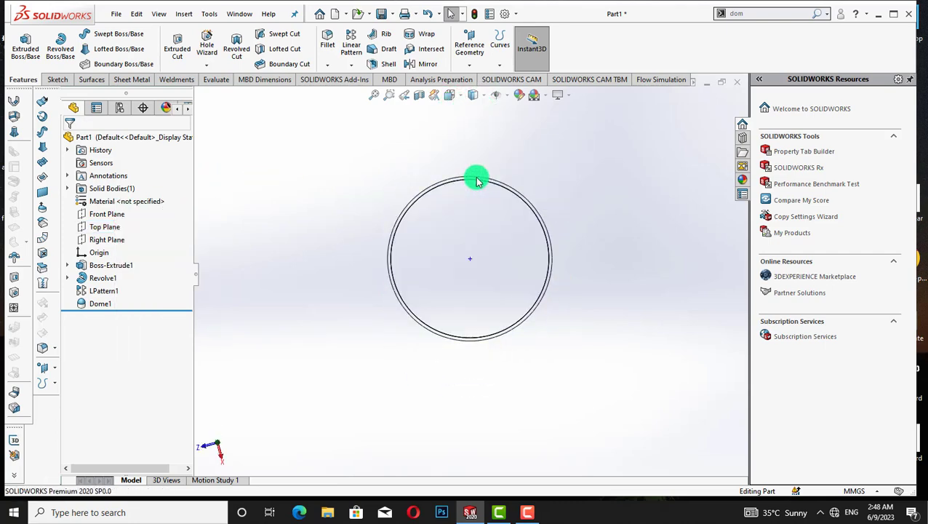
Examine the wireframe tank by tilting it from the top view to a side view
{"action": "key", "text": "Up"}
{"action": "key", "text": "Up"}
{"action": "key", "text": "Up"}
{"action": "key", "text": "Up"}
{"action": "key", "text": "Up"}
{"action": "key", "text": "Up"}
{"action": "key", "text": "Up"}
{"action": "key", "text": "Up"}
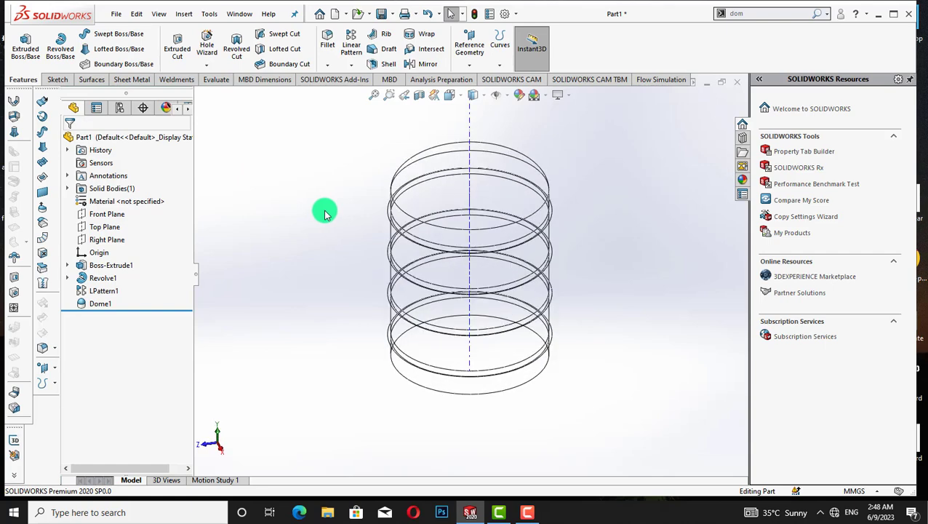
{"action": "key", "text": "Up"}
{"action": "key", "text": "Up"}
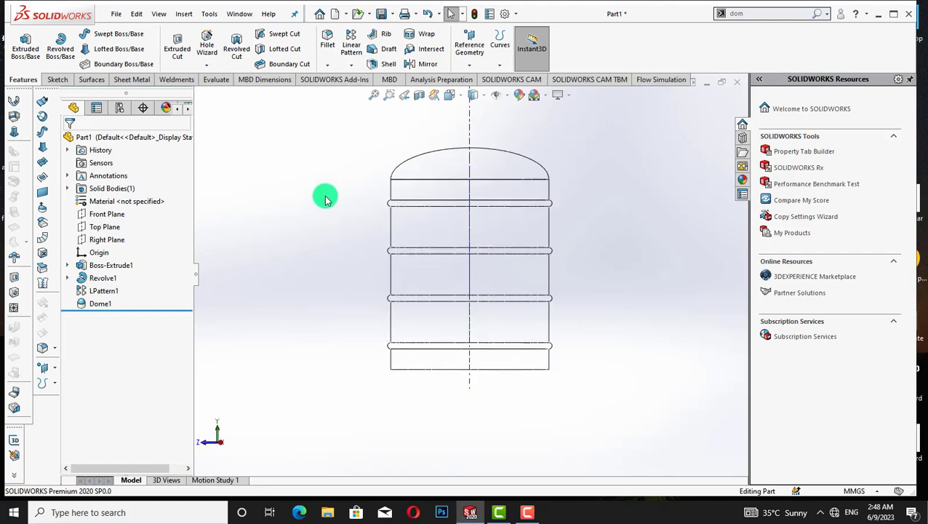
Start a sketch on the Top Plane and draw a 250 mm radius circle from the origin to the tank's body edge
{"action": "right_click", "coordinate": [105, 227]}
{"action": "left_click", "coordinate": [141, 205]}
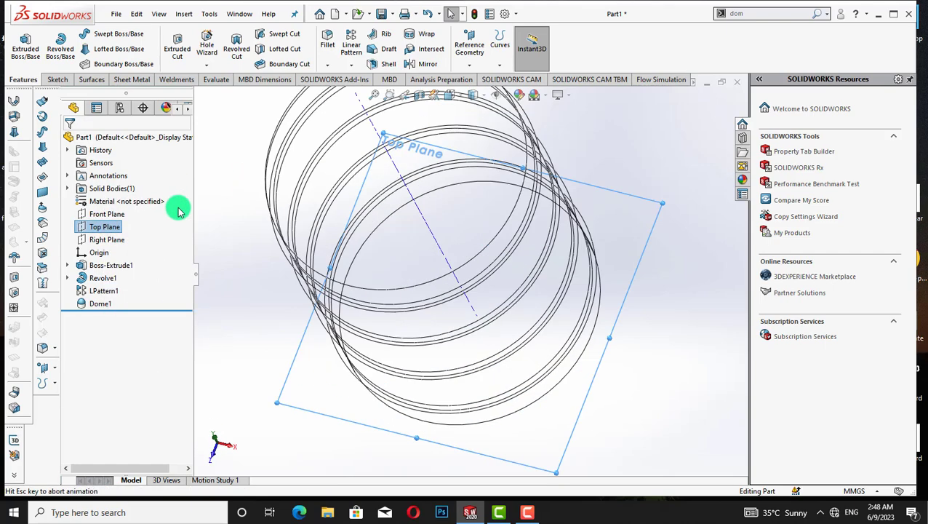
{"action": "right_click", "coordinate": [105, 227]}
{"action": "left_click", "coordinate": [117, 205]}
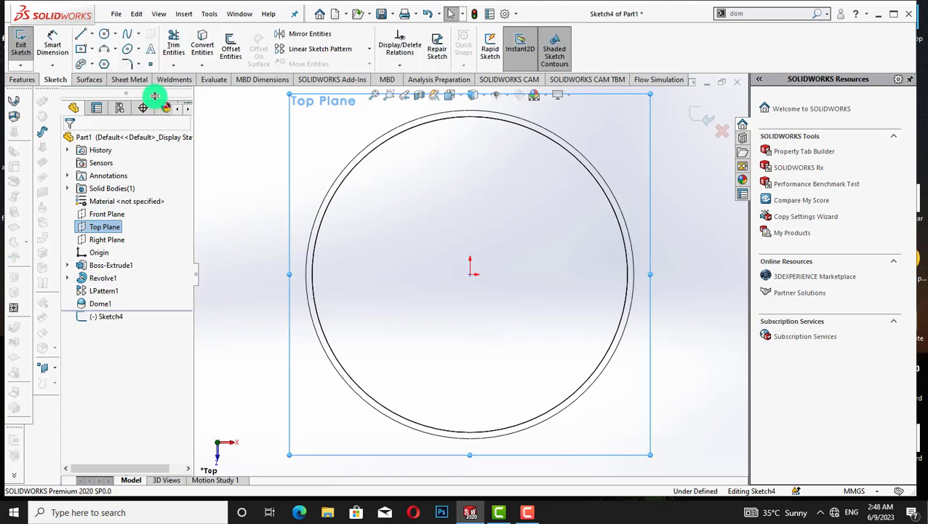
{"action": "left_click", "coordinate": [103, 34]}
{"action": "left_click", "coordinate": [470, 274]}
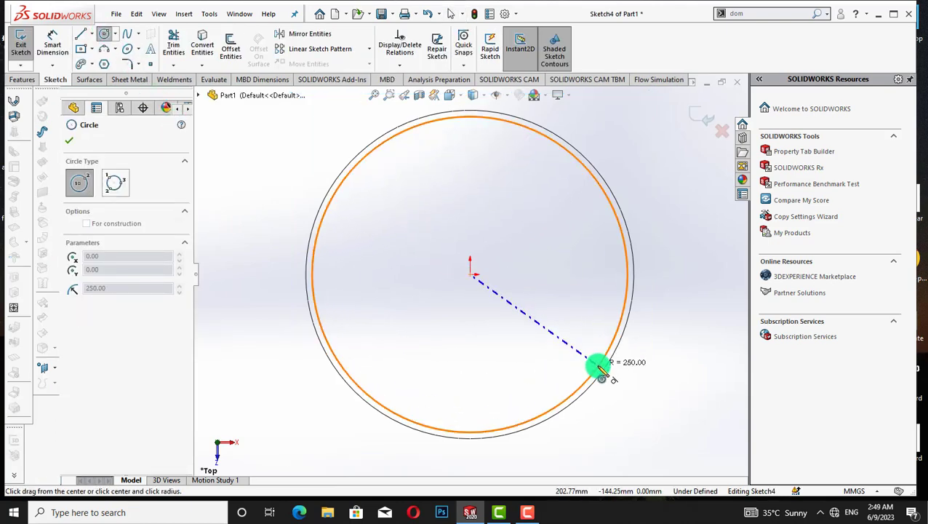
{"action": "left_click", "coordinate": [598, 366]}
{"action": "key", "text": "Escape"}
Dimension the sketched circle's diameter
{"action": "left_click", "coordinate": [52, 45]}
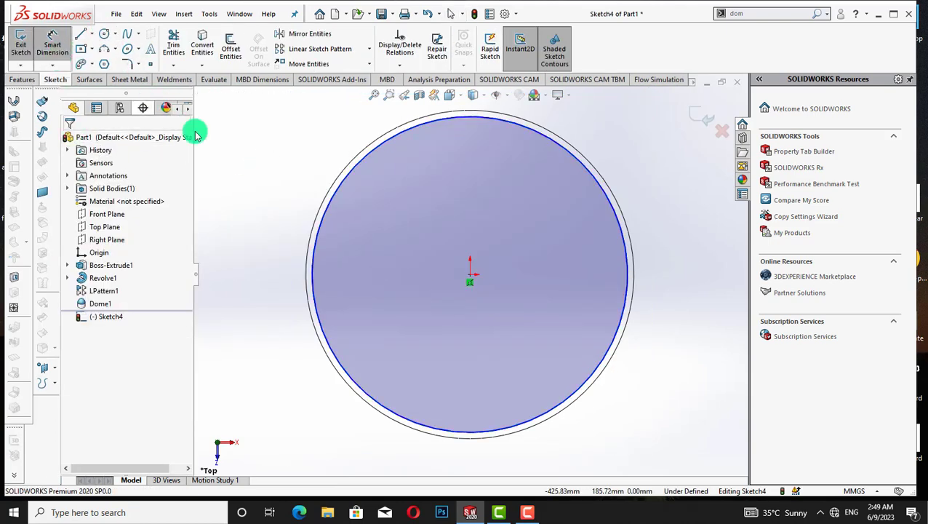
{"action": "left_click", "coordinate": [328, 210]}
{"action": "left_click", "coordinate": [293, 188]}
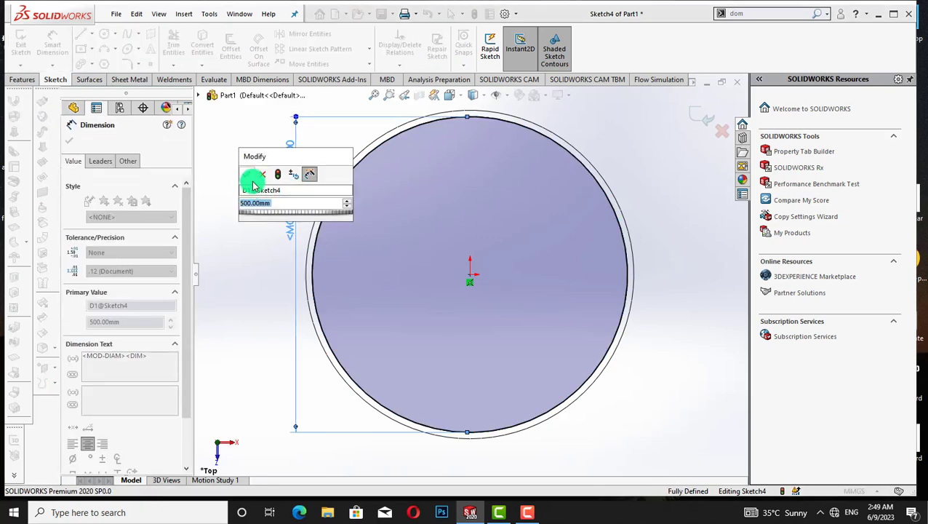
{"action": "left_click", "coordinate": [252, 176]}
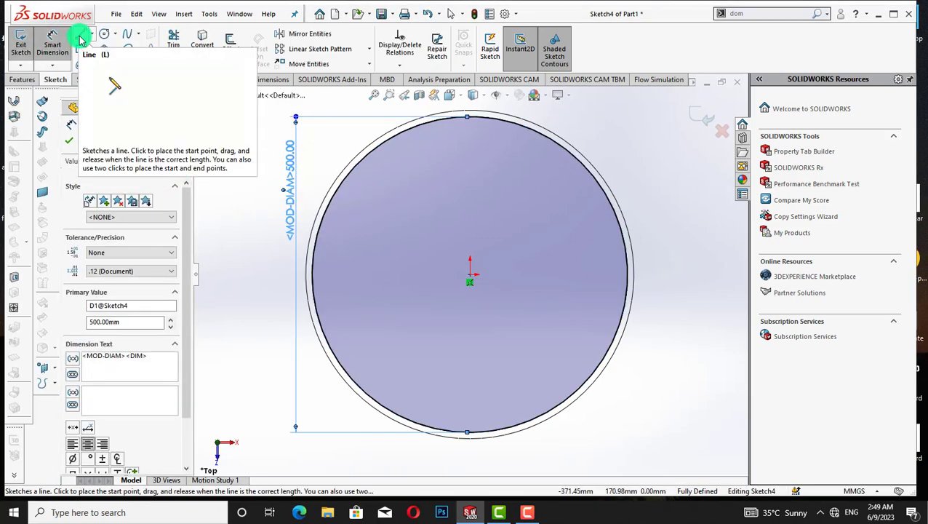
{"action": "left_click", "coordinate": [81, 36]}
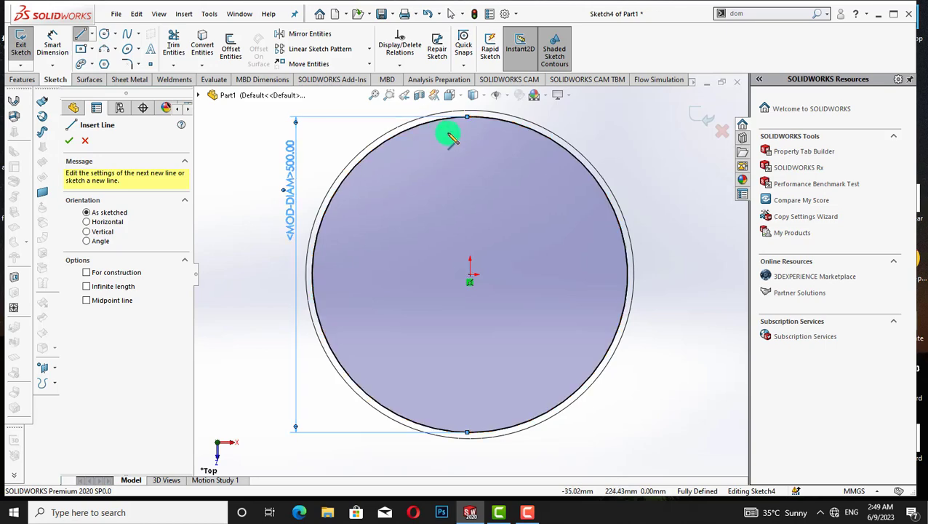
{"action": "mouse_move", "coordinate": [422, 118]}
{"action": "left_mouse_down"}
{"action": "mouse_move", "coordinate": [435, 207]}
{"action": "mouse_move", "coordinate": [421, 256]}
{"action": "left_mouse_up"}
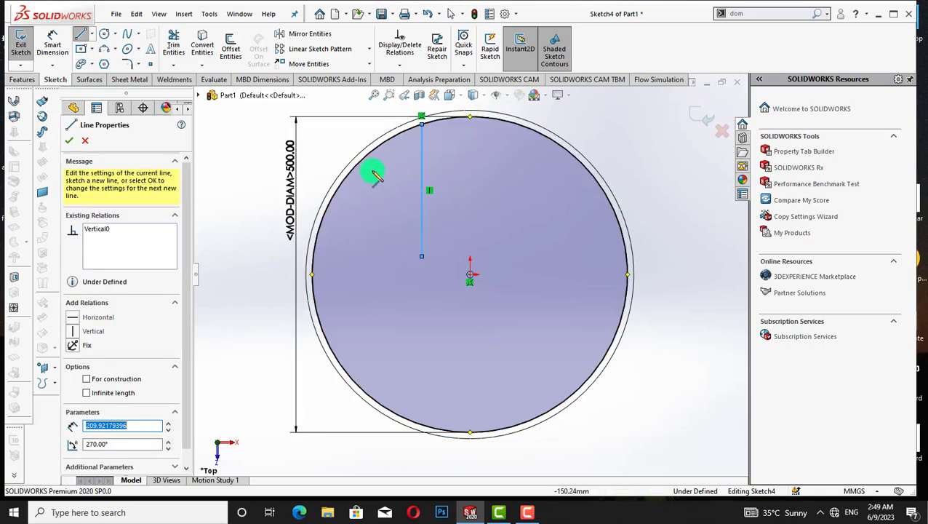
{"action": "key", "text": "ctrl+z"}
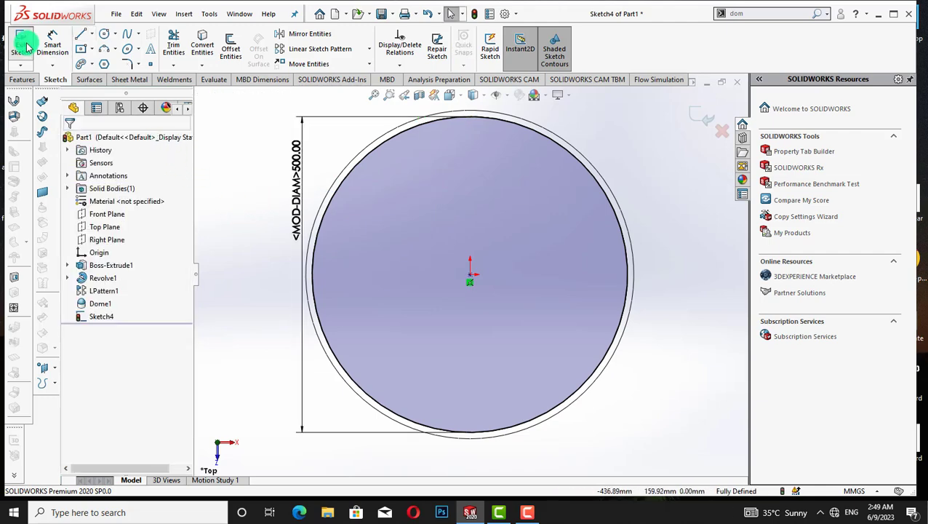
Draw two vertical lines about 205 mm long inward from the circle's upper arc and join their lower ends with a horizontal line about 123 mm long
{"action": "left_click", "coordinate": [81, 34]}
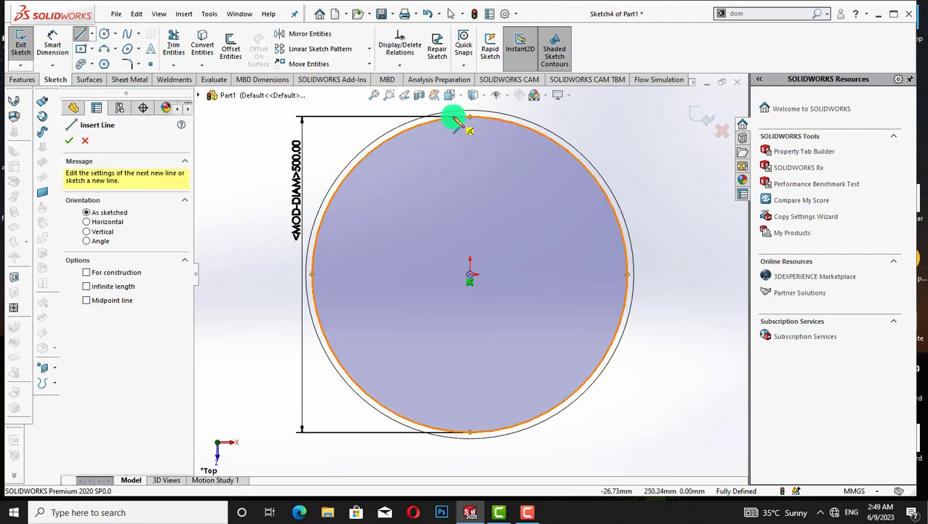
{"action": "mouse_move", "coordinate": [457, 117]}
{"action": "left_mouse_down"}
{"action": "mouse_move", "coordinate": [455, 186]}
{"action": "mouse_move", "coordinate": [435, 248]}
{"action": "left_mouse_up"}
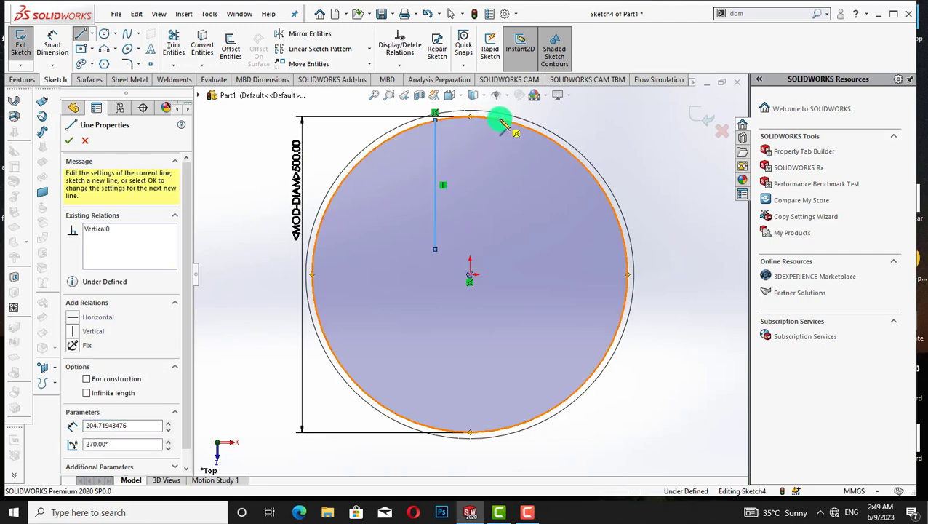
{"action": "mouse_move", "coordinate": [512, 119]}
{"action": "left_mouse_down"}
{"action": "mouse_move", "coordinate": [513, 252]}
{"action": "mouse_move", "coordinate": [435, 249]}
{"action": "left_mouse_up"}
{"action": "right_click", "coordinate": [247, 275]}
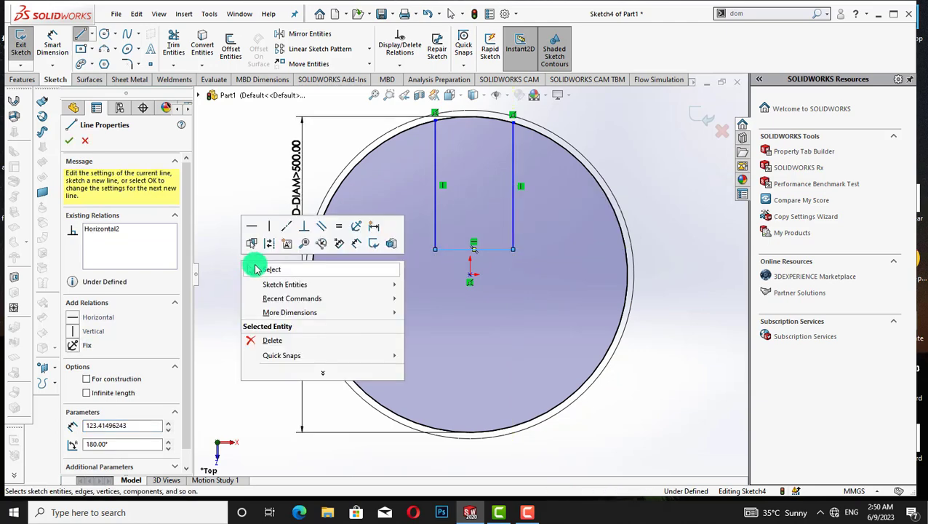
{"action": "left_click", "coordinate": [252, 266]}
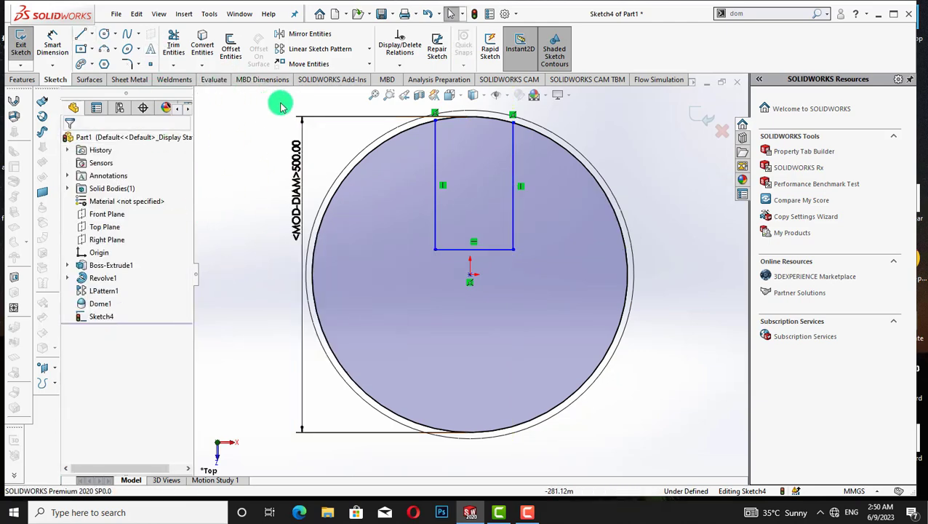
Dimension the horizontal line's length at 100 mm
{"action": "left_click", "coordinate": [71, 52]}
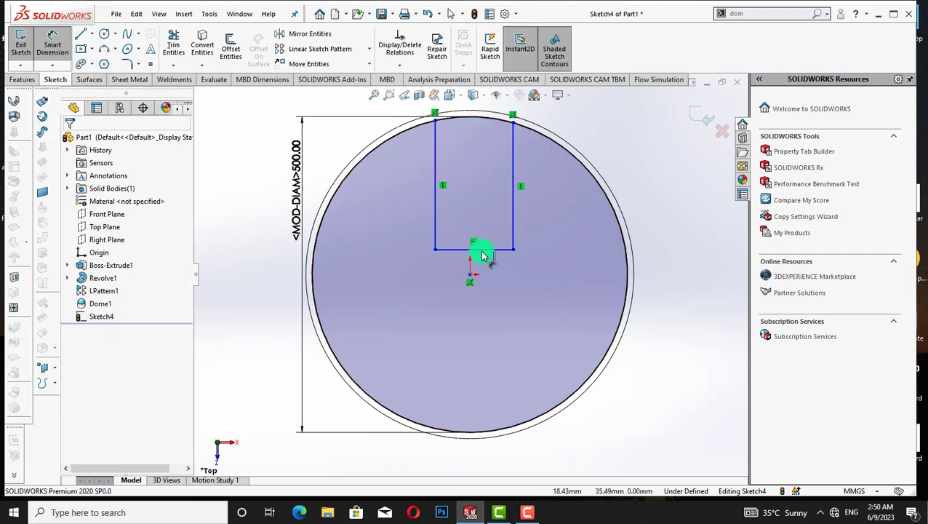
{"action": "left_click", "coordinate": [480, 250]}
{"action": "left_click", "coordinate": [466, 329]}
{"action": "type", "text": "100"}
{"action": "key", "text": "Return"}
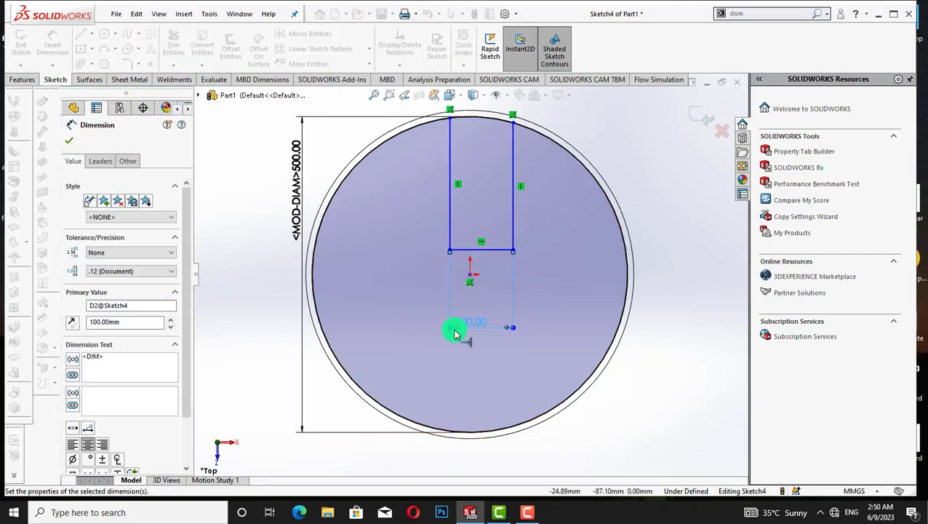
{"action": "right_click", "coordinate": [217, 149]}
{"action": "left_click", "coordinate": [234, 187]}
{"action": "left_click", "coordinate": [386, 290]}
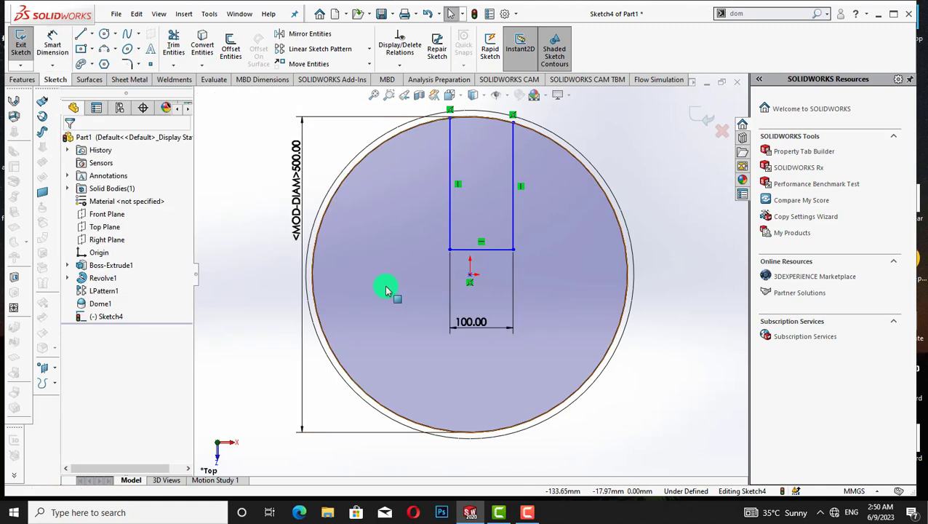
Add a midpoint relation between the horizontal line and the origin
{"action": "left_click", "coordinate": [482, 251]}
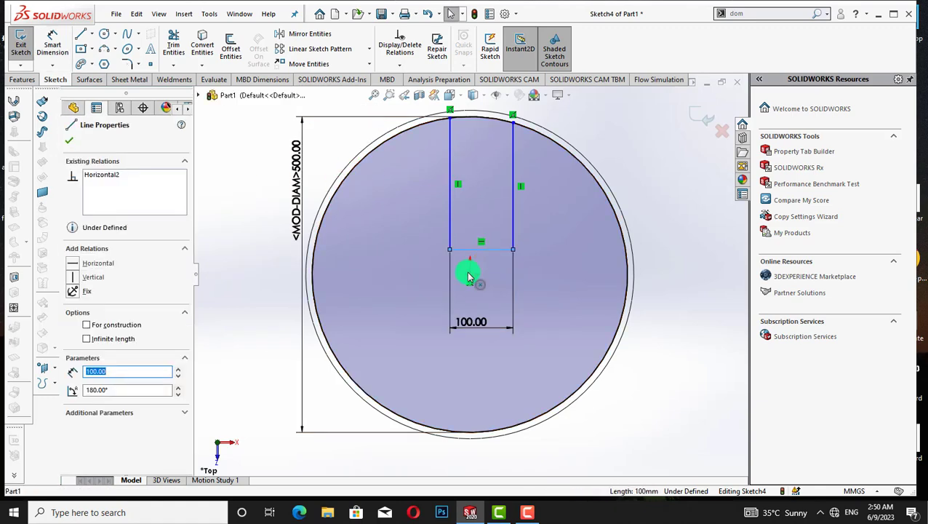
{"action": "left_click", "coordinate": [470, 275], "text": "ctrl"}
{"action": "left_click", "coordinate": [73, 329]}
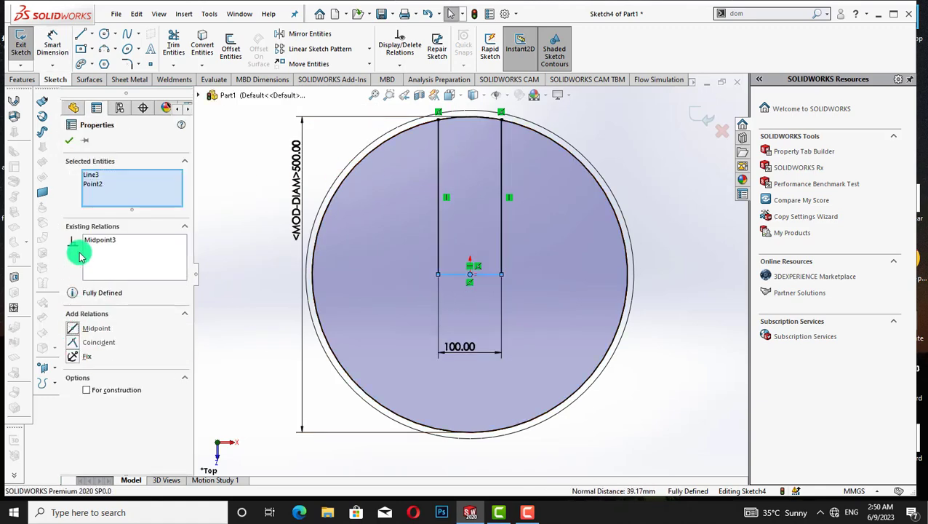
{"action": "left_click", "coordinate": [71, 144]}
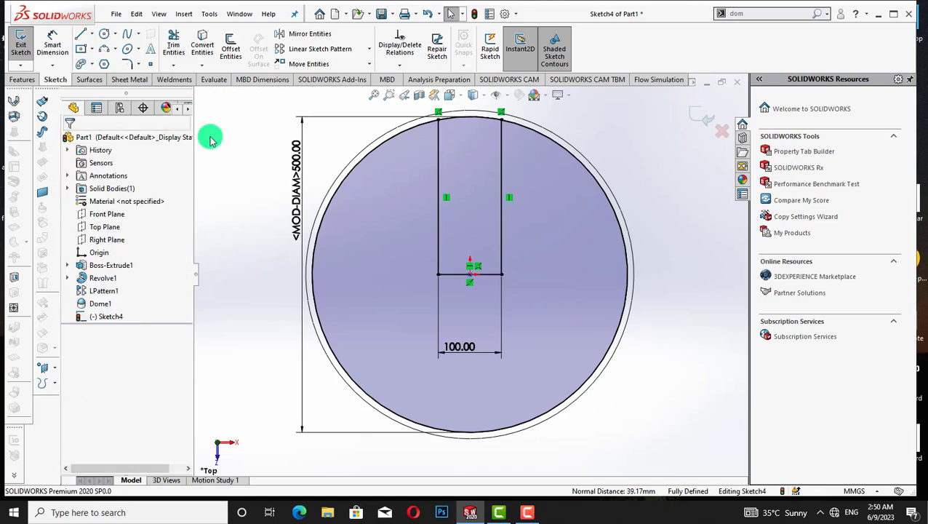
Trim away the circle outside the two vertical lines, leaving only the short arc that closes the strip
{"action": "left_click", "coordinate": [173, 43]}
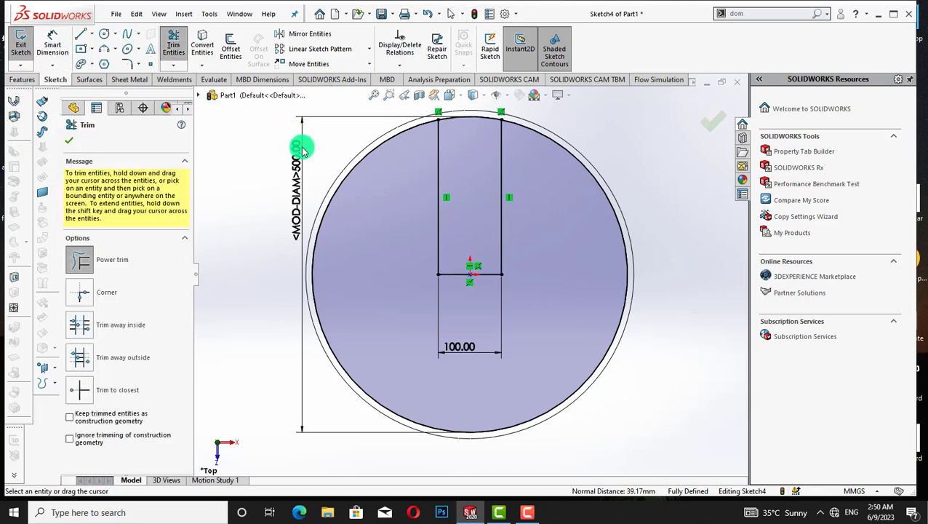
{"action": "left_click_drag", "start_coordinate": [301, 145], "coordinate": [593, 159]}
{"action": "left_click", "coordinate": [69, 141]}
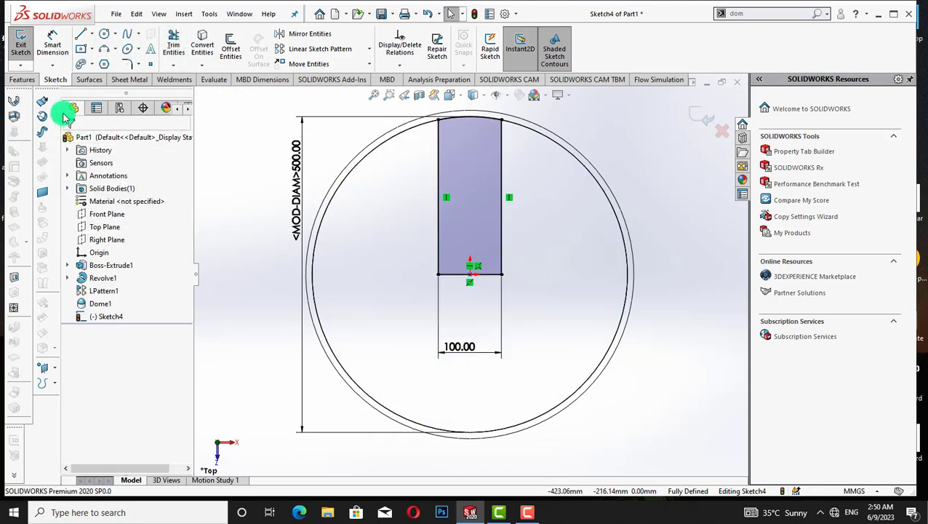
Start a boss extrusion of the strip profile and switch the display style to shaded with edges
{"action": "left_click", "coordinate": [34, 81]}
{"action": "left_click", "coordinate": [25, 45]}
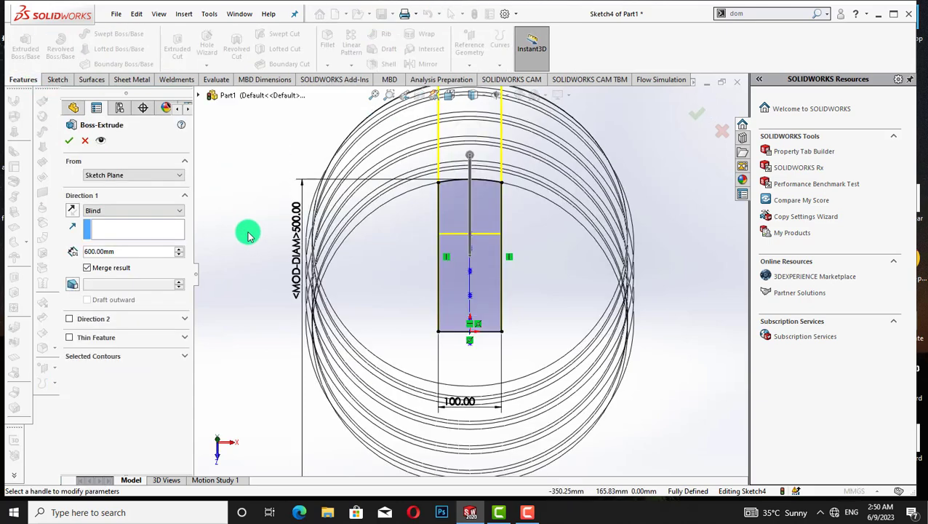
{"action": "left_click", "coordinate": [477, 98]}
{"action": "left_click", "coordinate": [476, 112]}
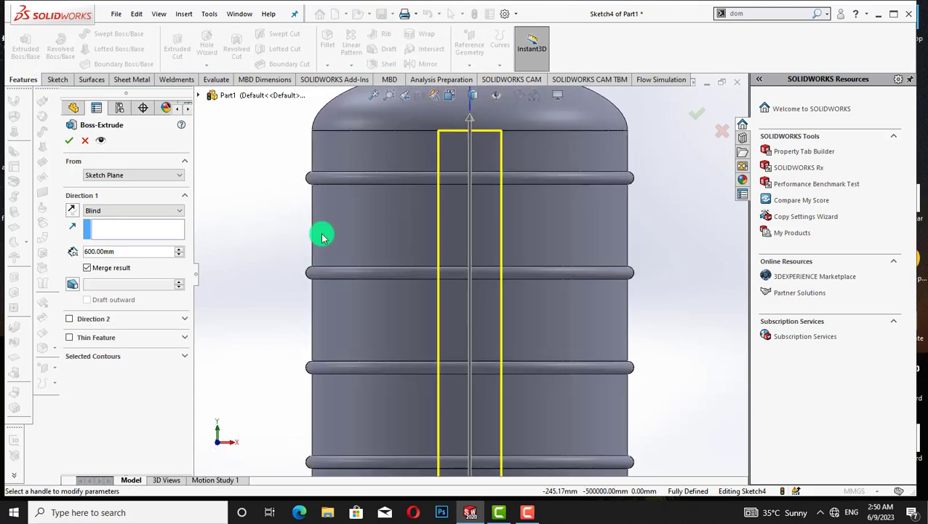
{"action": "scroll", "coordinate": [268, 299], "scroll_direction": "up", "scroll_amount": 4}
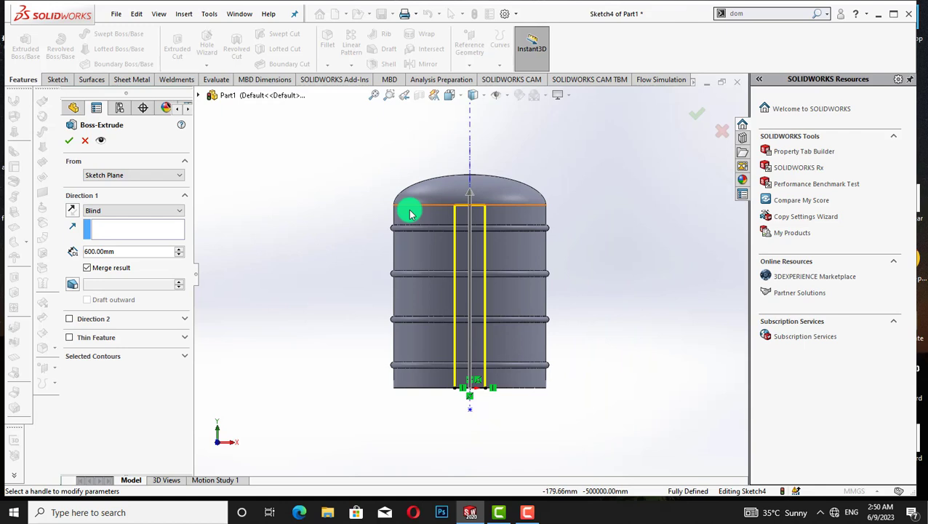
Extrude the strip profile 704 mm upward so it ends level with the dome's peak, merged with the tank body
{"action": "left_click", "coordinate": [470, 191]}
{"action": "left_click", "coordinate": [475, 166]}
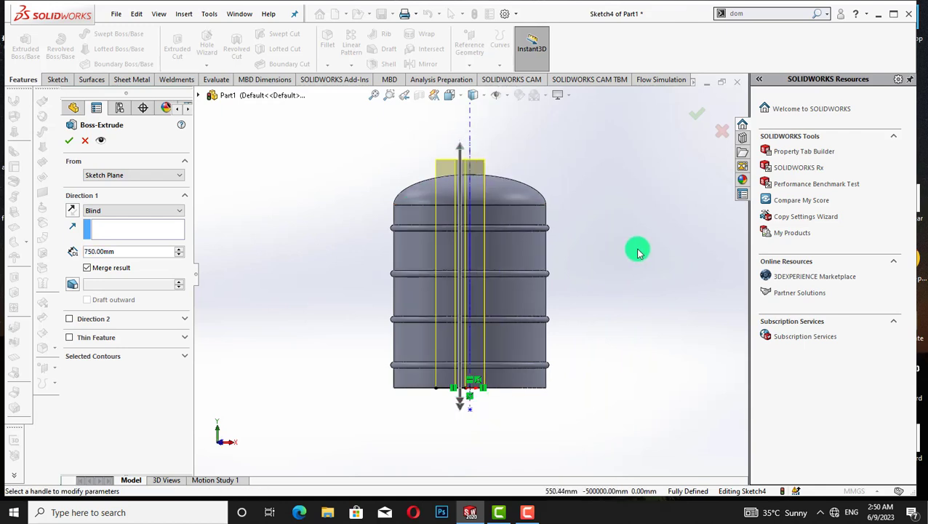
{"action": "left_click", "coordinate": [432, 145]}
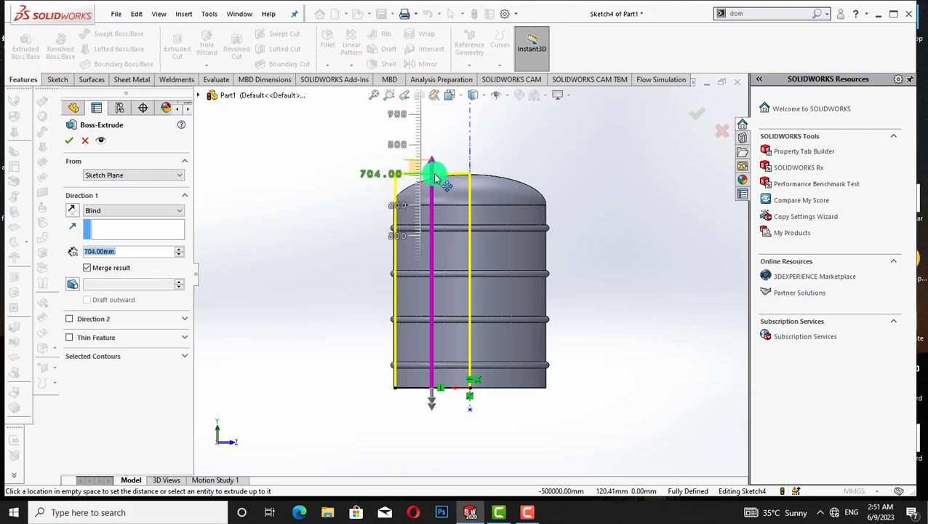
{"action": "left_click", "coordinate": [435, 177]}
{"action": "left_click", "coordinate": [67, 148]}
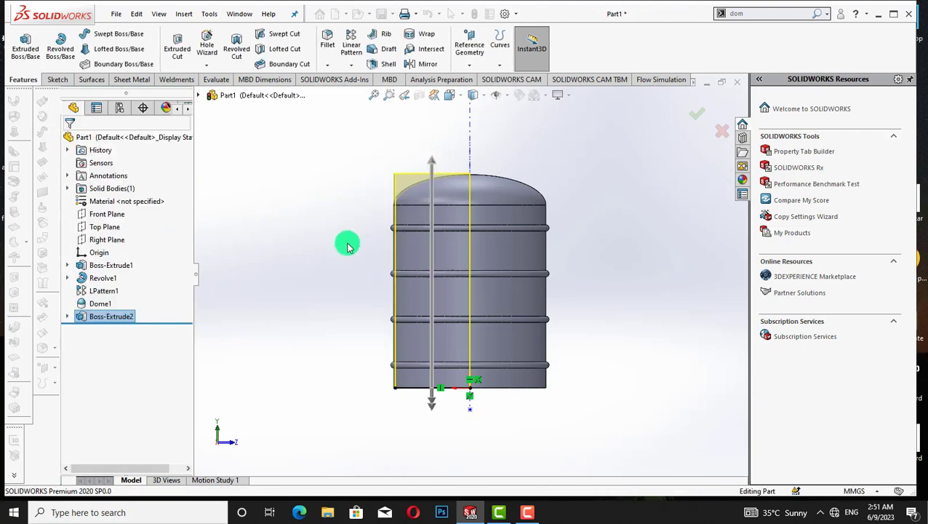
Pattern the extruded strip circularly around the dome's circular edge, with 5 equally spaced instances over 360 degrees
{"action": "key", "text": "ctrl+7"}
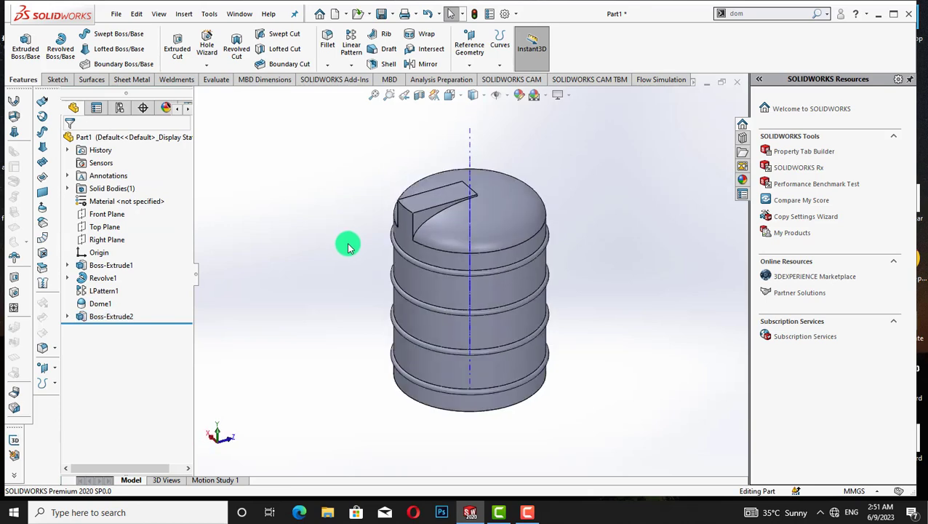
{"action": "left_click", "coordinate": [102, 316]}
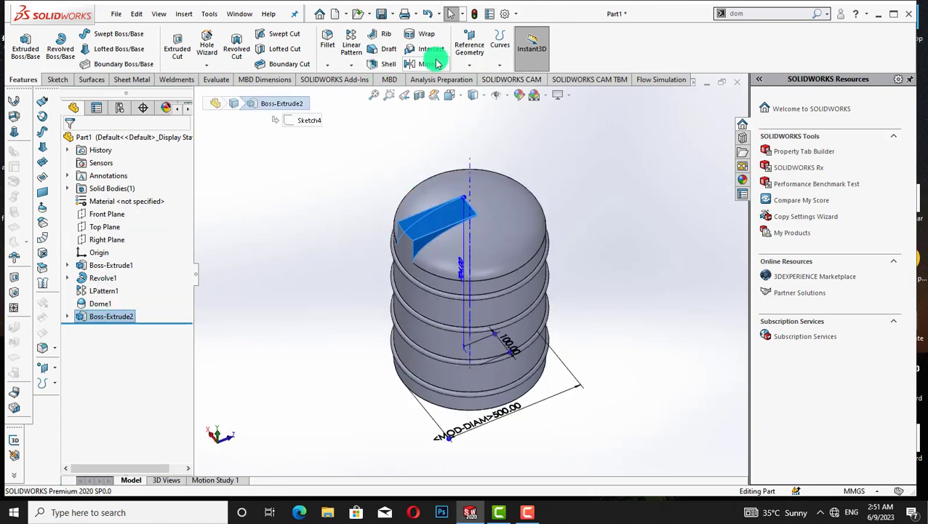
{"action": "left_click", "coordinate": [351, 66]}
{"action": "left_click", "coordinate": [363, 93]}
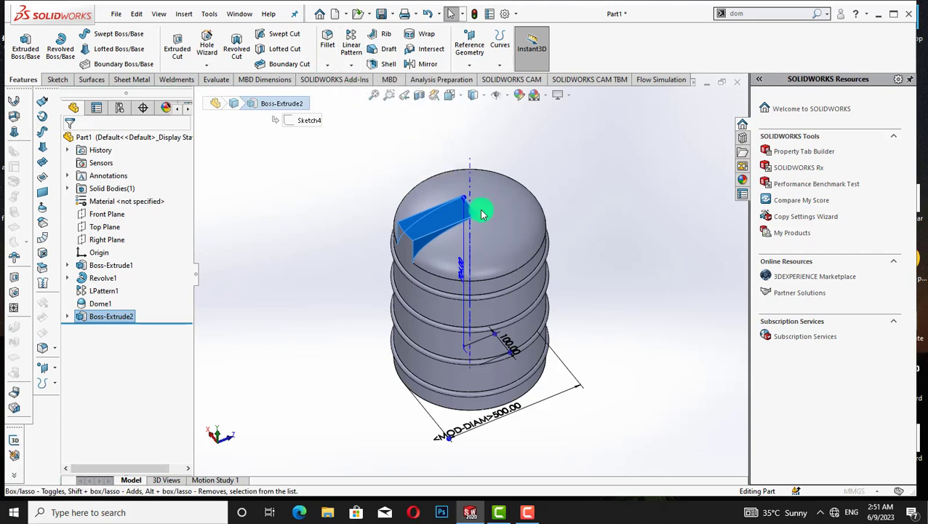
{"action": "left_click", "coordinate": [487, 280]}
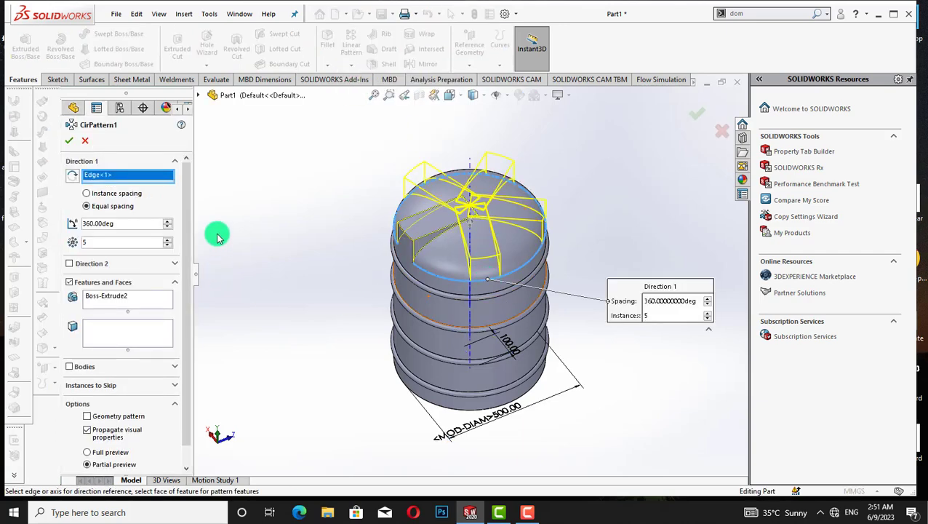
{"action": "left_click", "coordinate": [167, 245]}
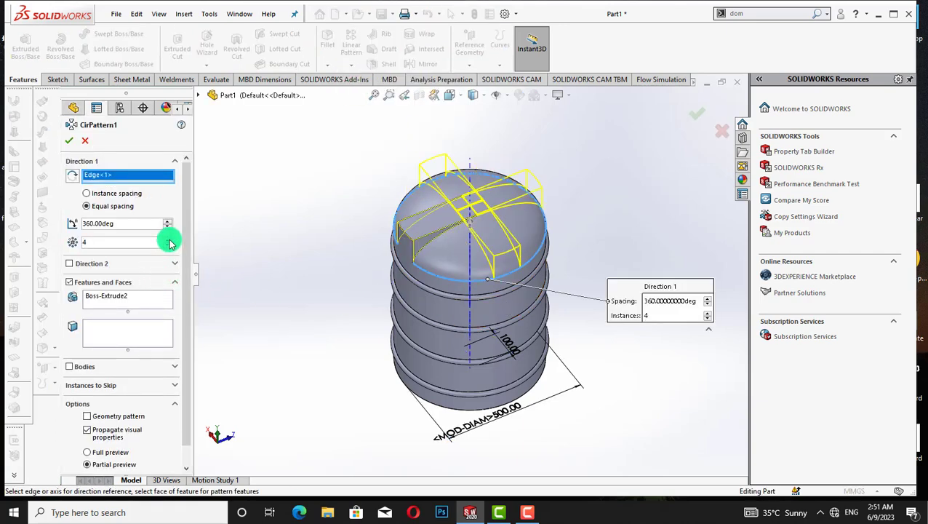
{"action": "left_click", "coordinate": [70, 139]}
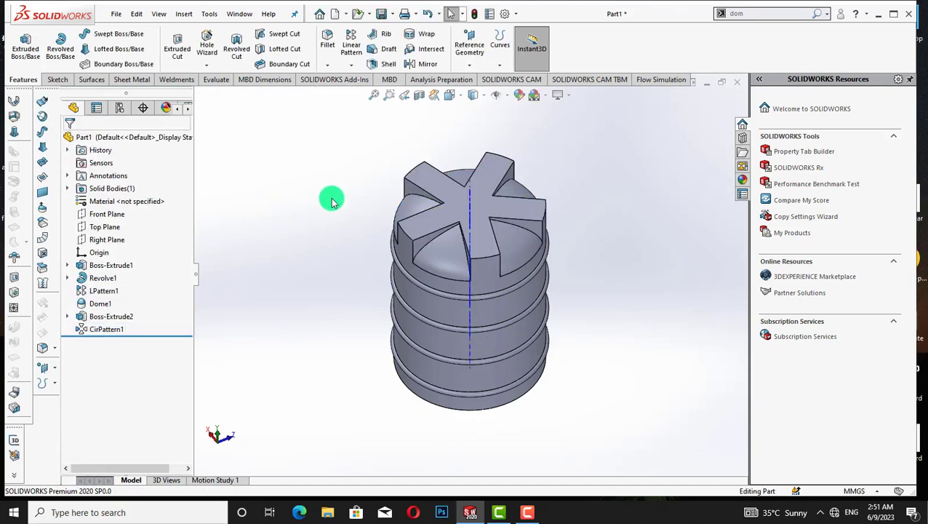
Sketch a circle of about 111 mm radius, centred on the origin, on the patterned ribs' flat top face
{"action": "middle_click_drag", "start_coordinate": [332, 202], "coordinate": [435, 183]}
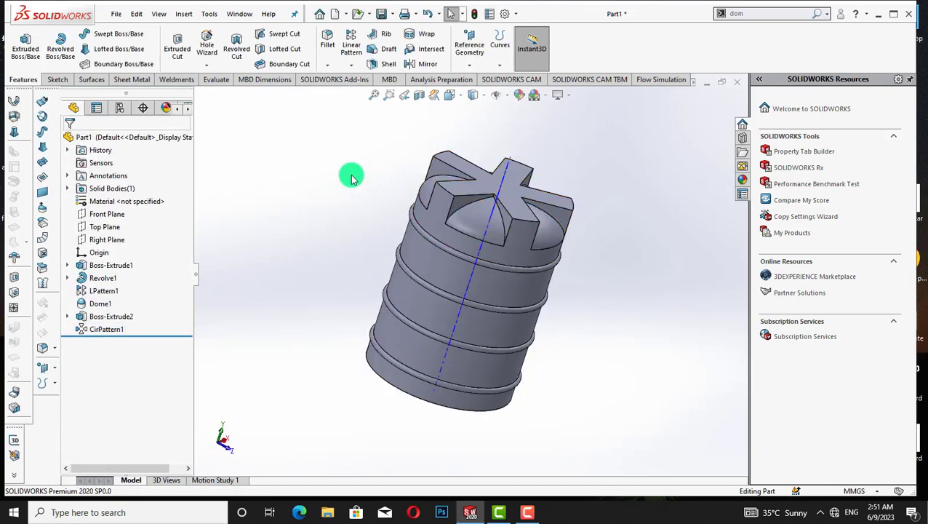
{"action": "middle_click_drag", "start_coordinate": [352, 178], "coordinate": [352, 176]}
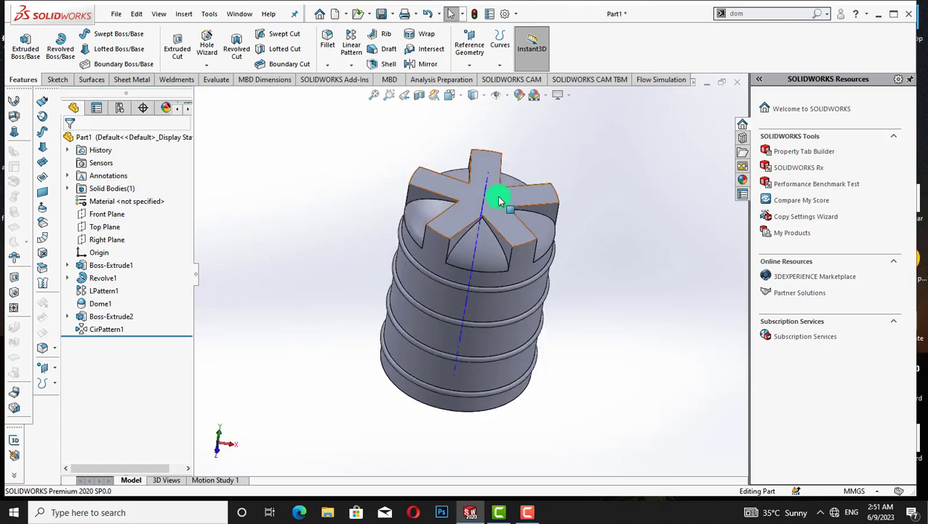
{"action": "right_click", "coordinate": [499, 200]}
{"action": "left_click", "coordinate": [576, 184]}
{"action": "left_click", "coordinate": [654, 201]}
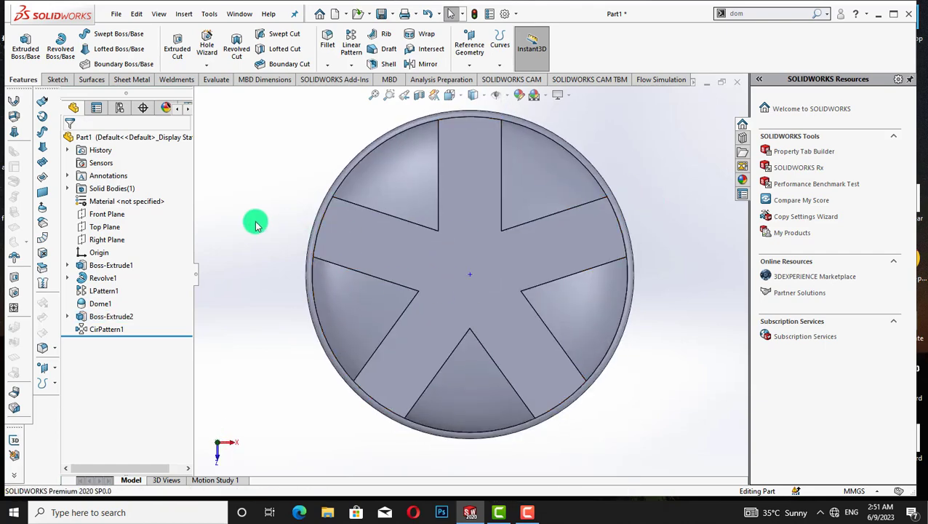
{"action": "right_click", "coordinate": [445, 265]}
{"action": "left_click", "coordinate": [474, 208]}
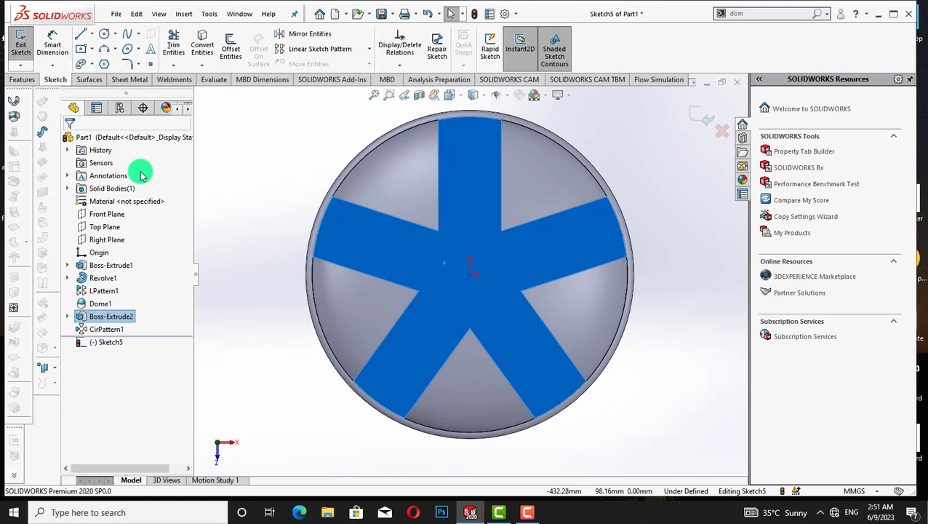
{"action": "left_click", "coordinate": [105, 36]}
{"action": "mouse_move", "coordinate": [472, 276]}
{"action": "left_mouse_down"}
{"action": "mouse_move", "coordinate": [538, 332]}
{"action": "mouse_move", "coordinate": [531, 319]}
{"action": "left_mouse_up"}
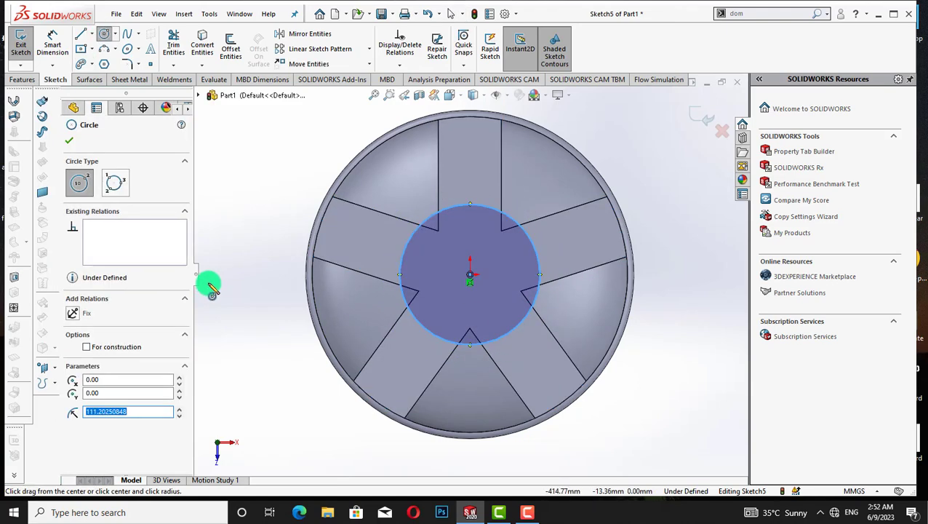
{"action": "key", "text": "Escape"}
Dimension the circle's diameter at 200 mm
{"action": "left_click", "coordinate": [411, 312]}
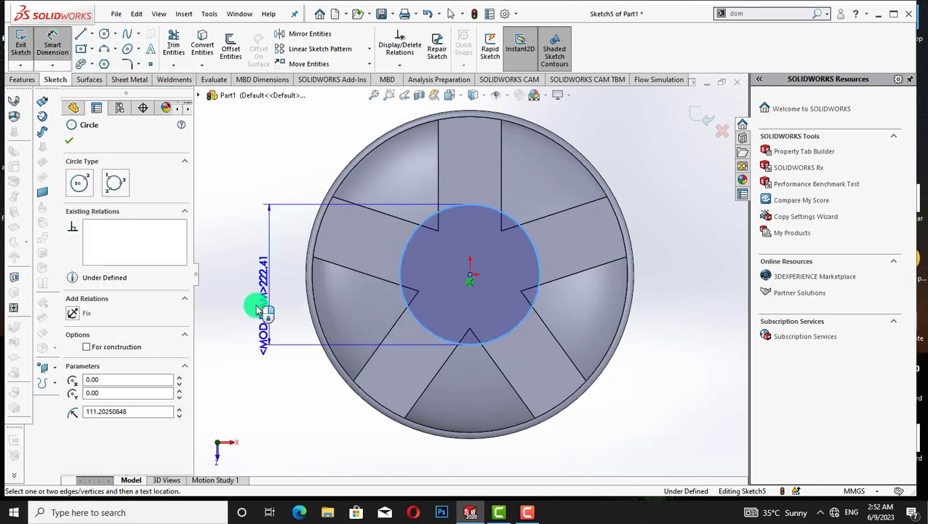
{"action": "left_click", "coordinate": [247, 307]}
{"action": "key", "text": "Return"}
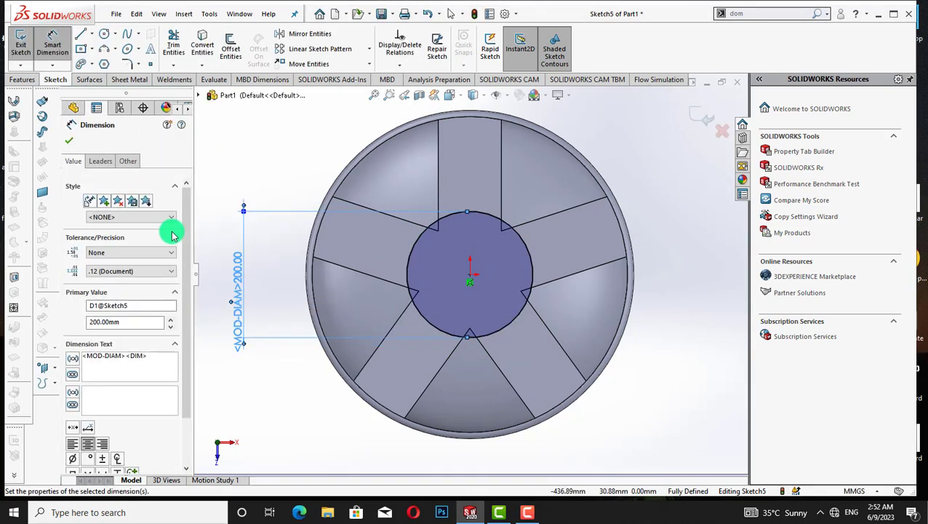
{"action": "left_click", "coordinate": [67, 130]}
{"action": "left_click", "coordinate": [22, 80]}
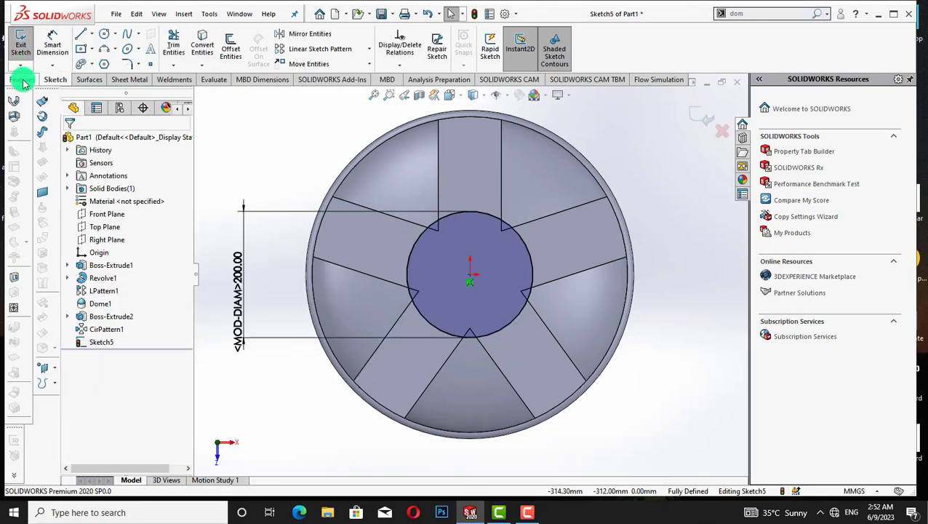
{"action": "left_click", "coordinate": [239, 51]}
{"action": "left_click", "coordinate": [183, 56]}
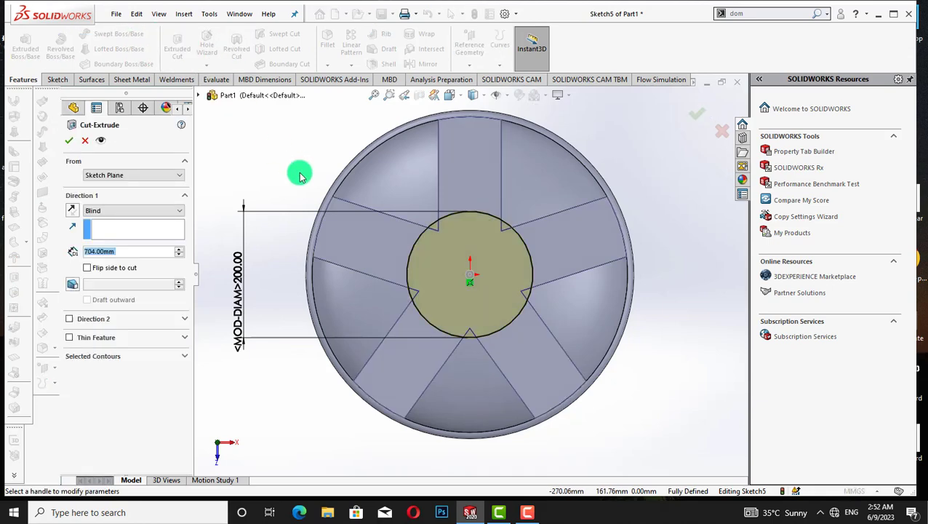
{"action": "left_click", "coordinate": [84, 141]}
Extrude the 200 mm circle as a boss 100 mm downward into the dome, merged with the body
{"action": "left_click", "coordinate": [26, 45]}
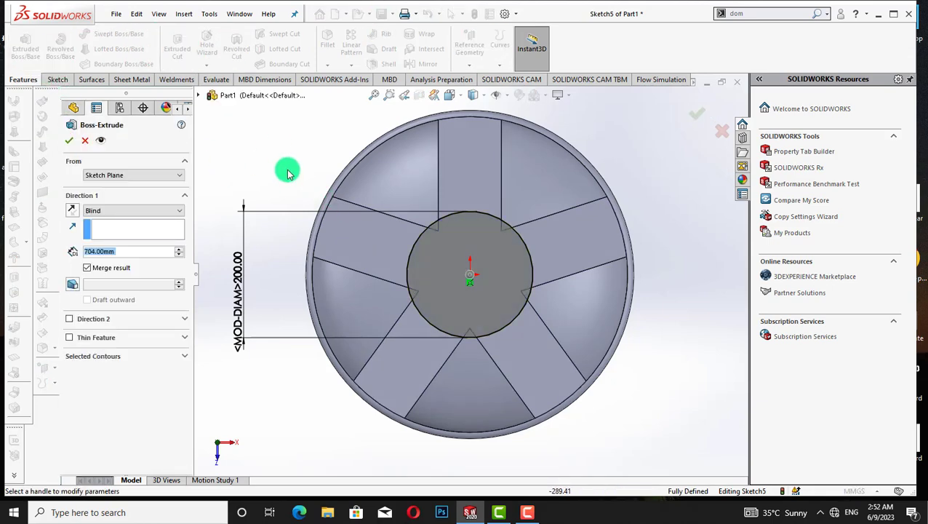
{"action": "left_click", "coordinate": [73, 211]}
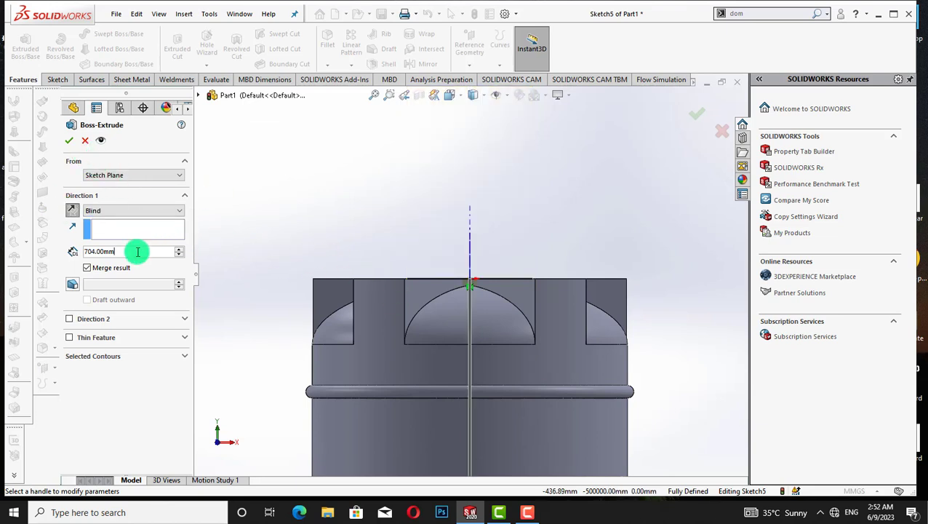
{"action": "key", "text": "BackSpace"}
{"action": "key", "text": "BackSpace"}
{"action": "key", "text": "BackSpace"}
{"action": "type", "text": "100"}
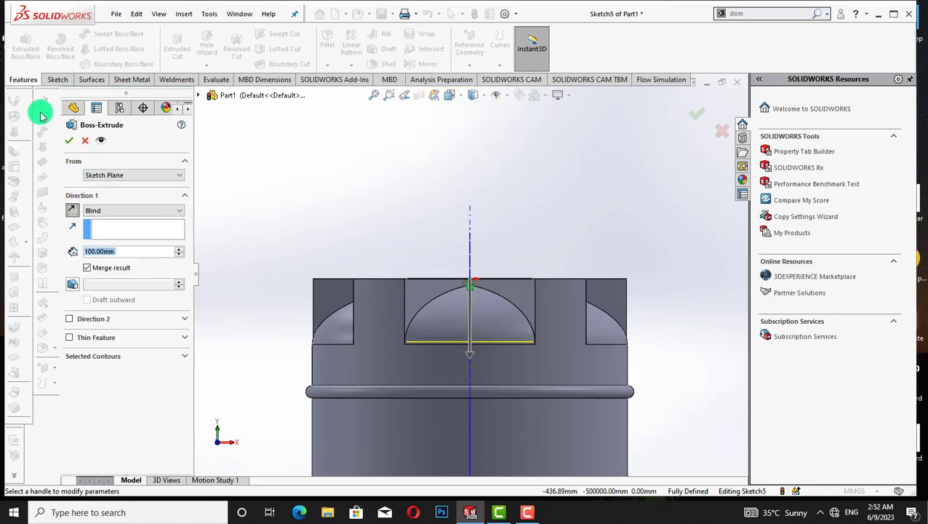
{"action": "left_click", "coordinate": [69, 140]}
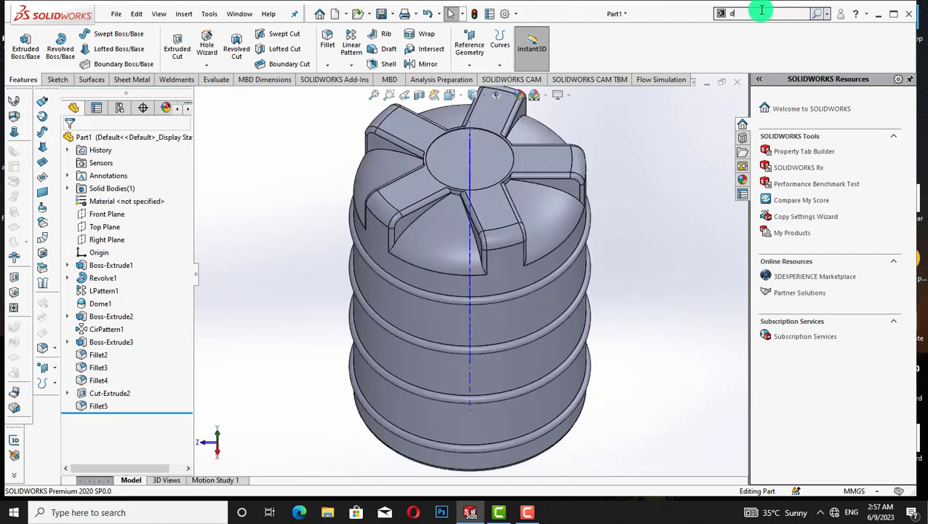
Delete the circular face at the centre of the tank's top with the Delete Face command, using the plain Delete option
{"action": "left_click", "coordinate": [756, 13]}
{"action": "type", "text": "del"}
{"action": "left_click", "coordinate": [833, 34]}
{"action": "left_click", "coordinate": [469, 156]}
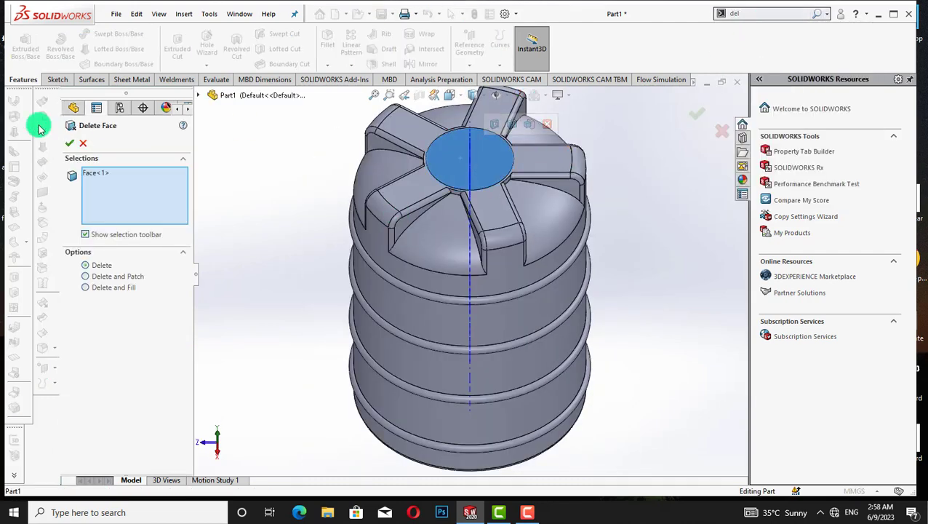
{"action": "left_click", "coordinate": [74, 147]}
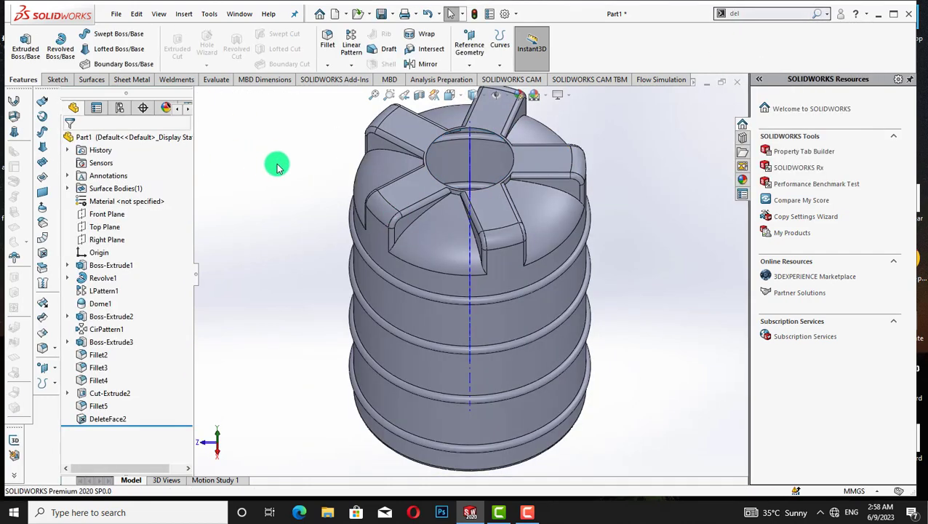
Examine the open top and the hollow interior of the tank from several angles
{"action": "key", "text": "Down"}
{"action": "key", "text": "Down"}
{"action": "key", "text": "Down"}
{"action": "key", "text": "Down"}
{"action": "key", "text": "Down"}
{"action": "key", "text": "Up"}
{"action": "key", "text": "Up"}
{"action": "key", "text": "Up"}
{"action": "key", "text": "Up"}
{"action": "key", "text": "Up"}
{"action": "key", "text": "Up"}
{"action": "key", "text": "Up"}
{"action": "key", "text": "Up"}
{"action": "key", "text": "Up"}
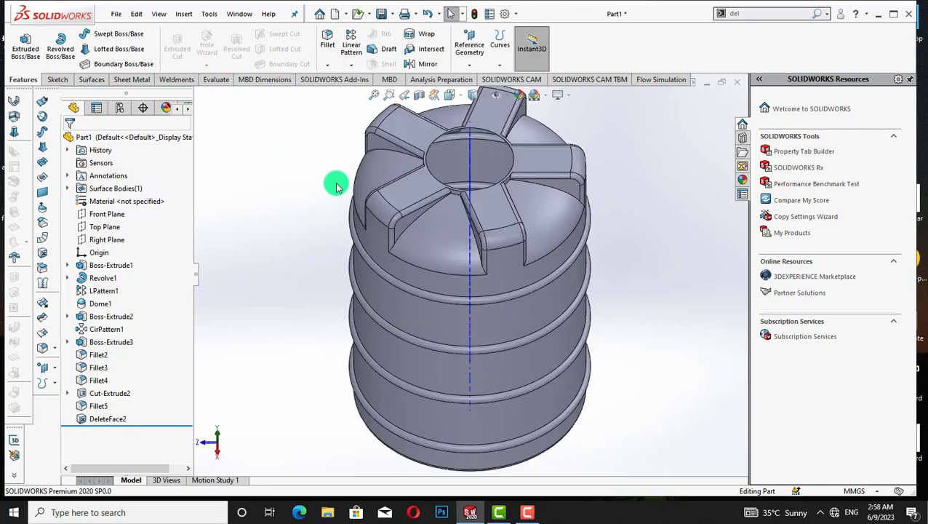
{"action": "key", "text": "Down"}
Sketch a circle of about 16 mm radius on the Right Plane, centred on the vertical axis about 37 mm above the base
{"action": "right_click", "coordinate": [112, 242]}
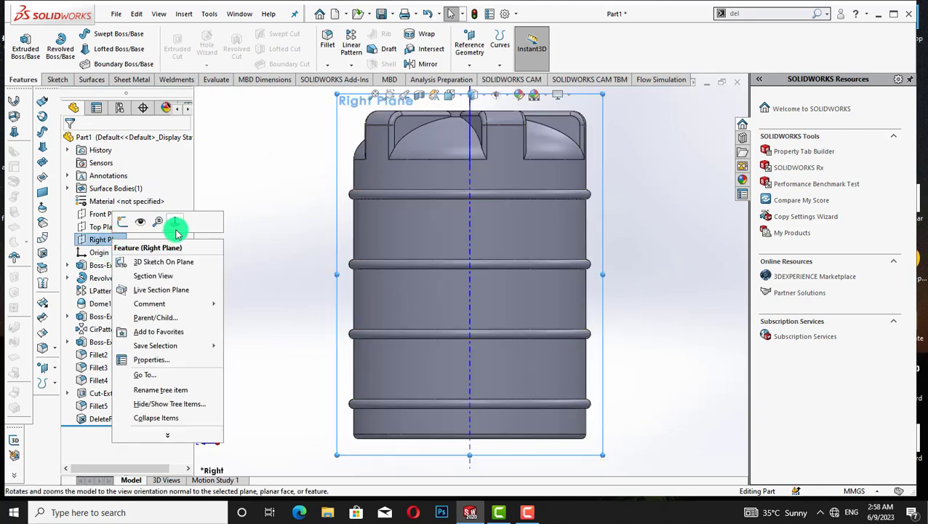
{"action": "left_click", "coordinate": [177, 227]}
{"action": "left_click", "coordinate": [288, 263]}
{"action": "right_click", "coordinate": [111, 240]}
{"action": "left_click", "coordinate": [123, 221]}
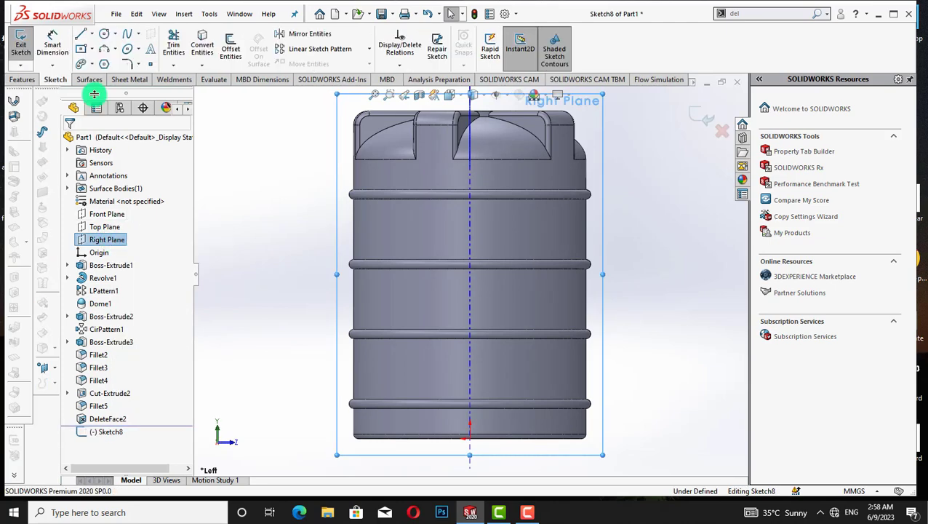
{"action": "left_click", "coordinate": [105, 36]}
{"action": "left_click", "coordinate": [471, 427]}
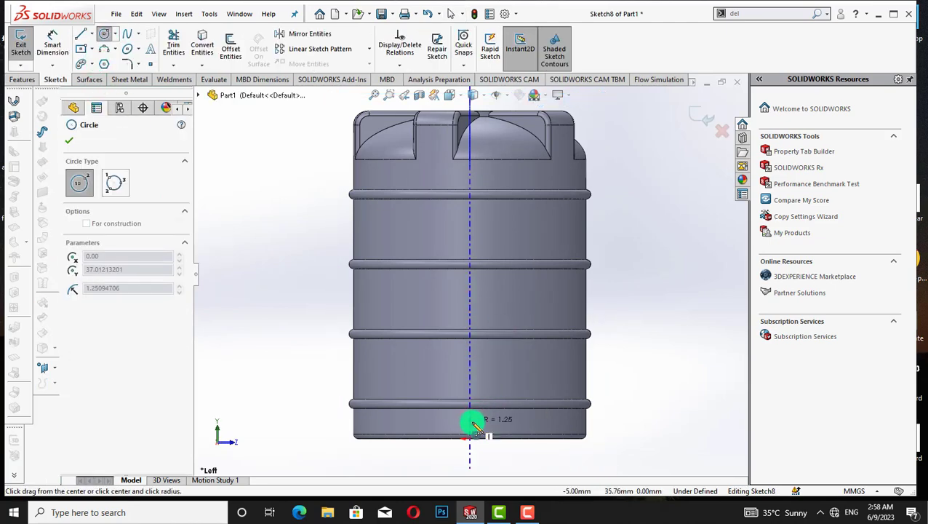
{"action": "left_click", "coordinate": [481, 429]}
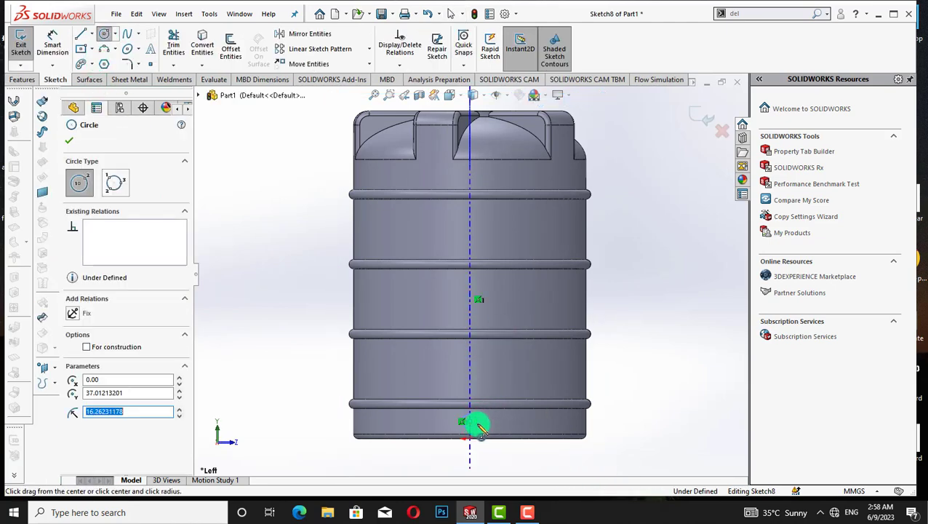
{"action": "right_click", "coordinate": [280, 314]}
{"action": "left_click", "coordinate": [294, 322]}
Dimension the small circle's diameter at 25 mm
{"action": "left_click", "coordinate": [52, 51]}
{"action": "left_click", "coordinate": [467, 427]}
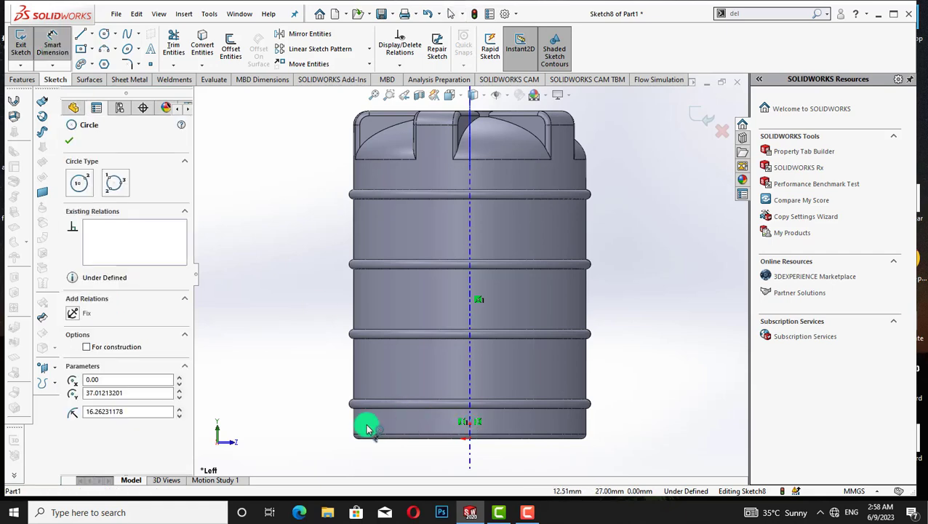
{"action": "left_click", "coordinate": [332, 428]}
{"action": "type", "text": "25"}
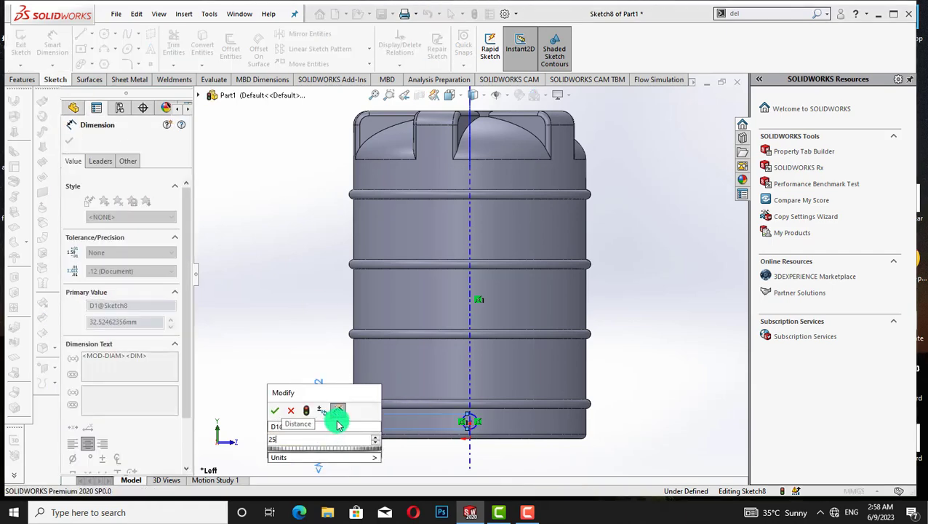
{"action": "key", "text": "Return"}
{"action": "left_click", "coordinate": [69, 141]}
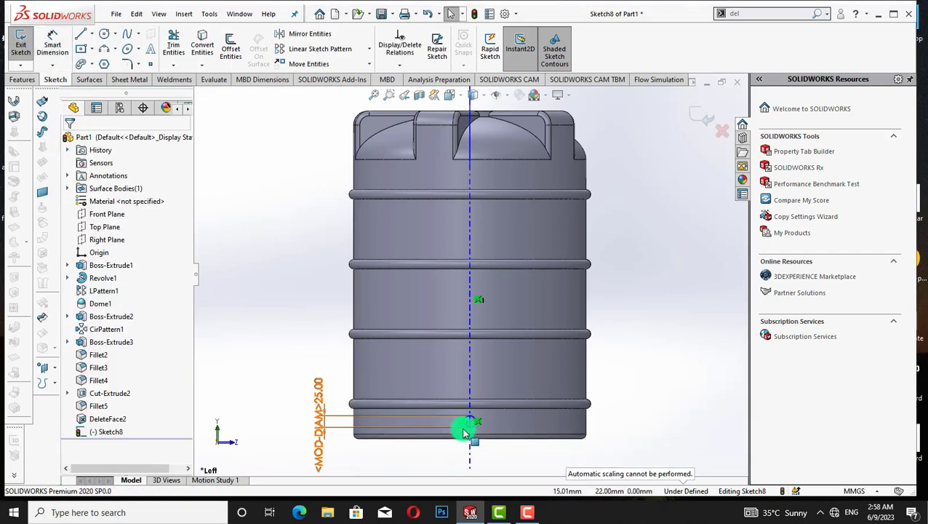
Reopen the outlet sketch and set the lower circle's diameter to 50 mm
{"action": "double_click", "coordinate": [321, 400]}
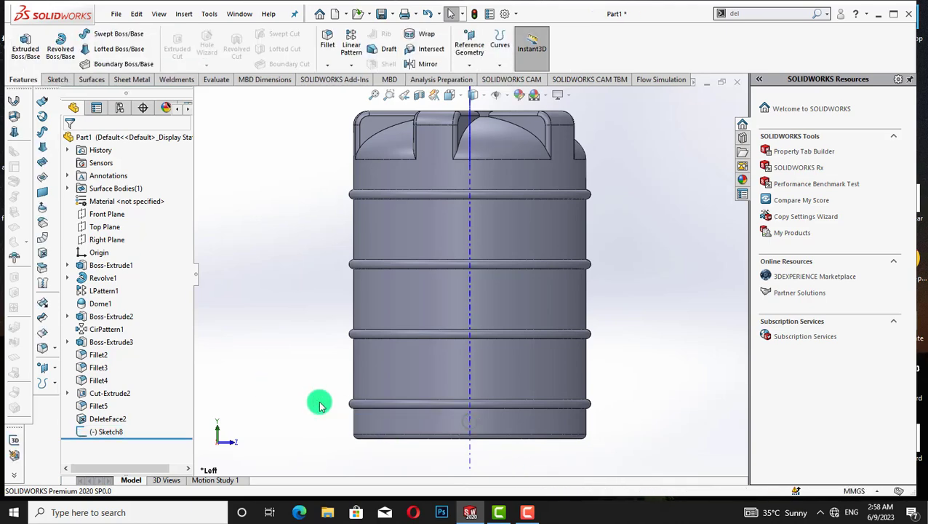
{"action": "double_click", "coordinate": [320, 401]}
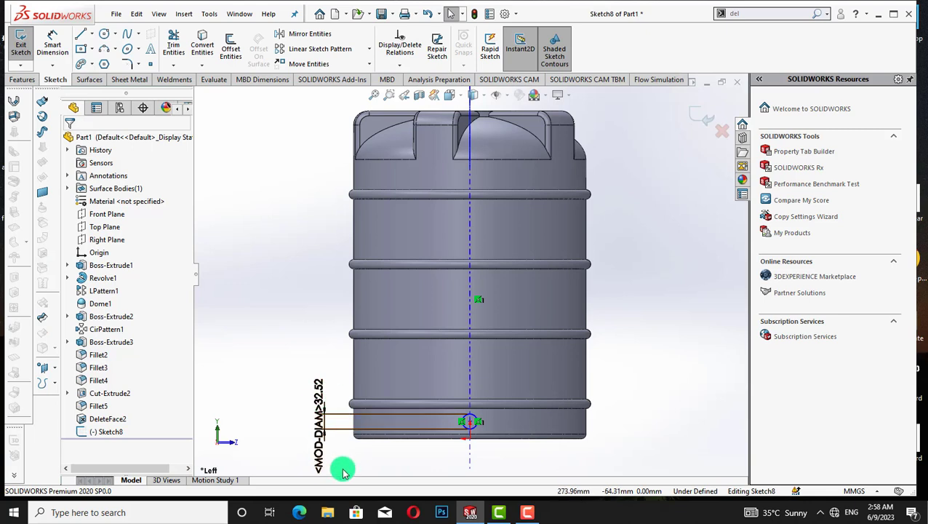
{"action": "left_click", "coordinate": [321, 419]}
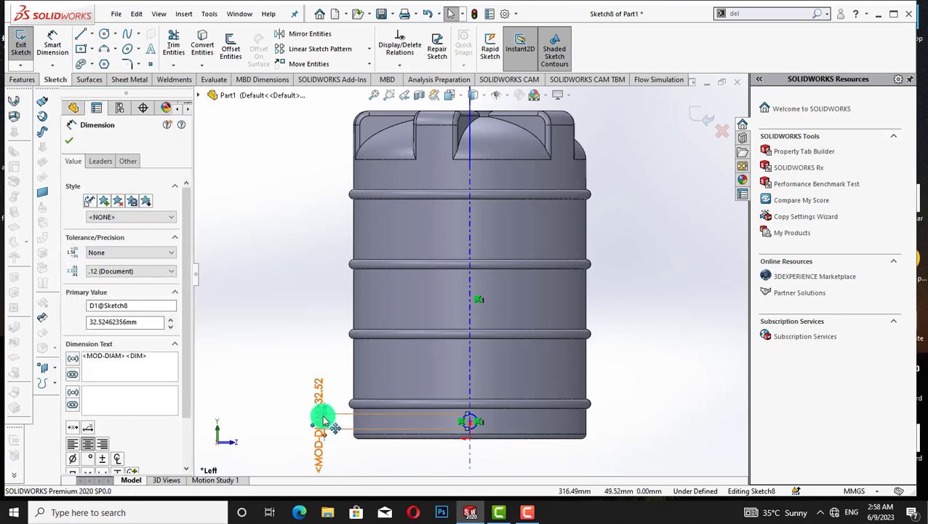
{"action": "left_click", "coordinate": [153, 327]}
{"action": "type", "text": "50"}
{"action": "key", "text": "Return"}
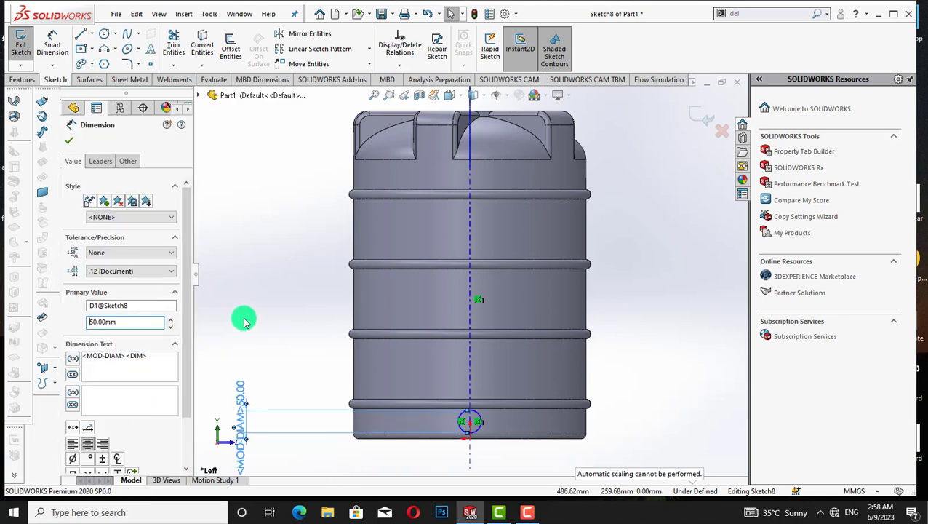
{"action": "left_click", "coordinate": [63, 144]}
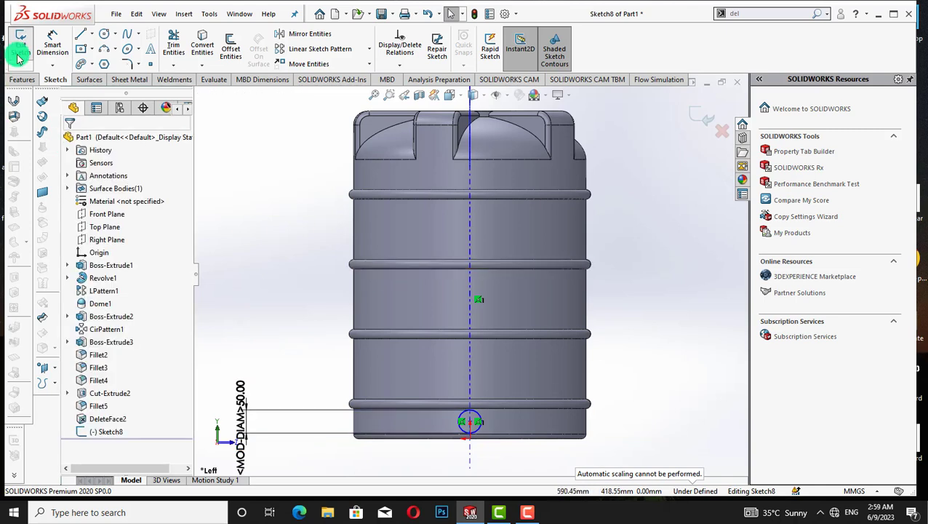
Sketch a circle of about 23 mm radius on the vertical axis, about 570 mm above the base, between the dome and the top ring
{"action": "left_click", "coordinate": [103, 34]}
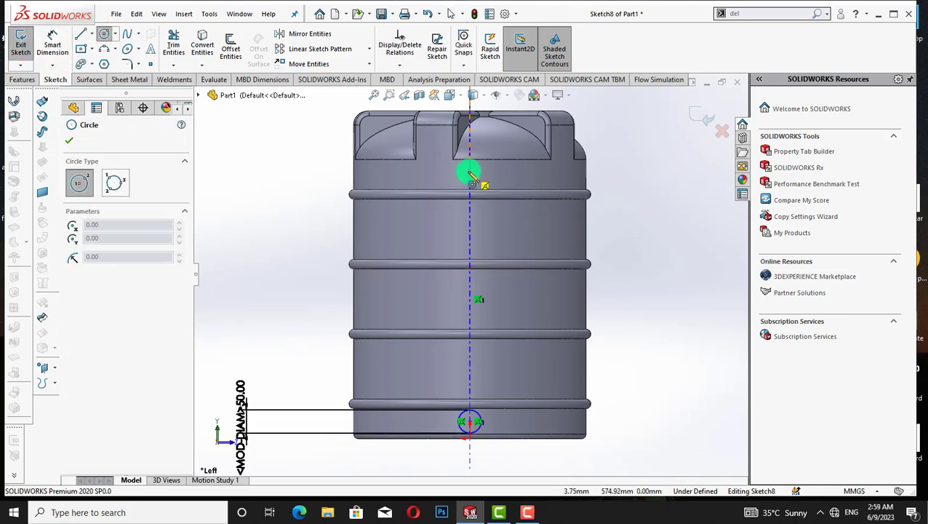
{"action": "left_click", "coordinate": [470, 178]}
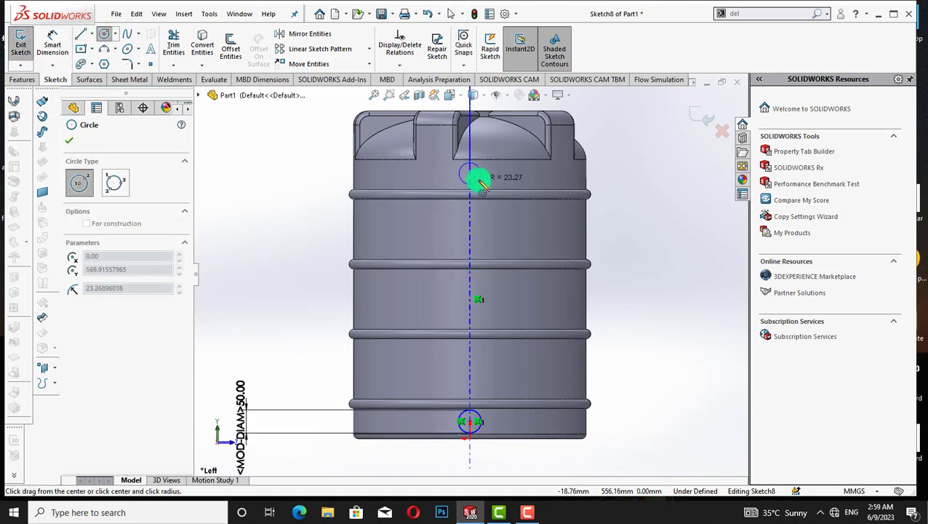
{"action": "left_click", "coordinate": [481, 184]}
{"action": "key", "text": "Escape"}
Dimension the upper circle's diameter at 50 mm
{"action": "left_click", "coordinate": [52, 44]}
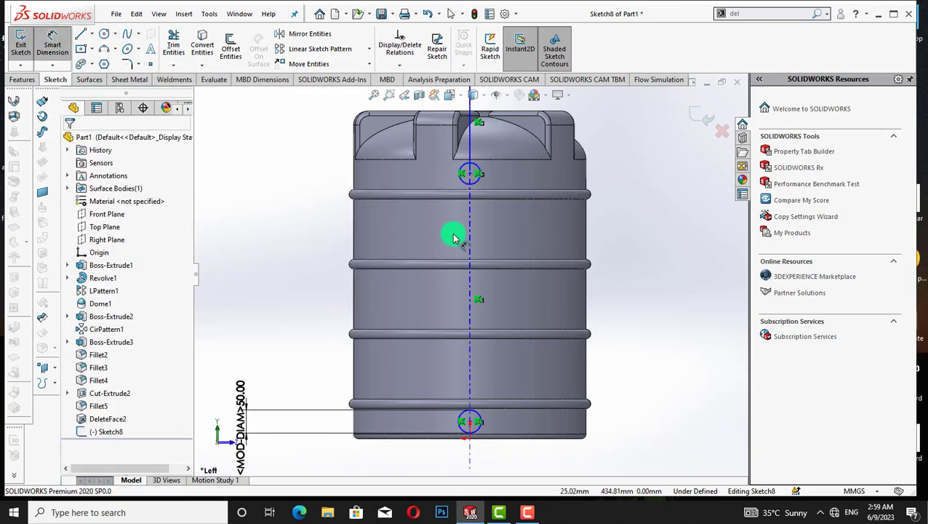
{"action": "left_click", "coordinate": [462, 183]}
{"action": "left_click", "coordinate": [265, 169]}
{"action": "type", "text": "50"}
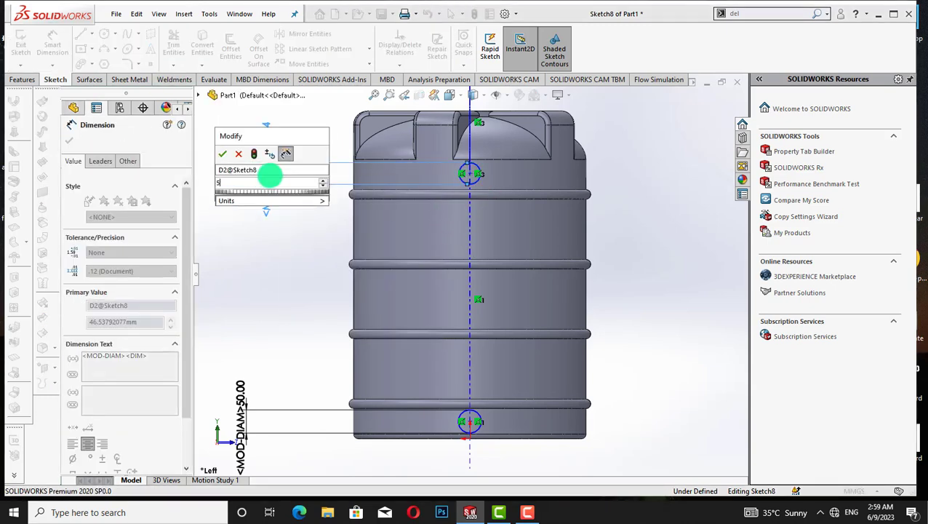
{"action": "key", "text": "Return"}
{"action": "left_click", "coordinate": [68, 140]}
{"action": "left_click", "coordinate": [22, 80]}
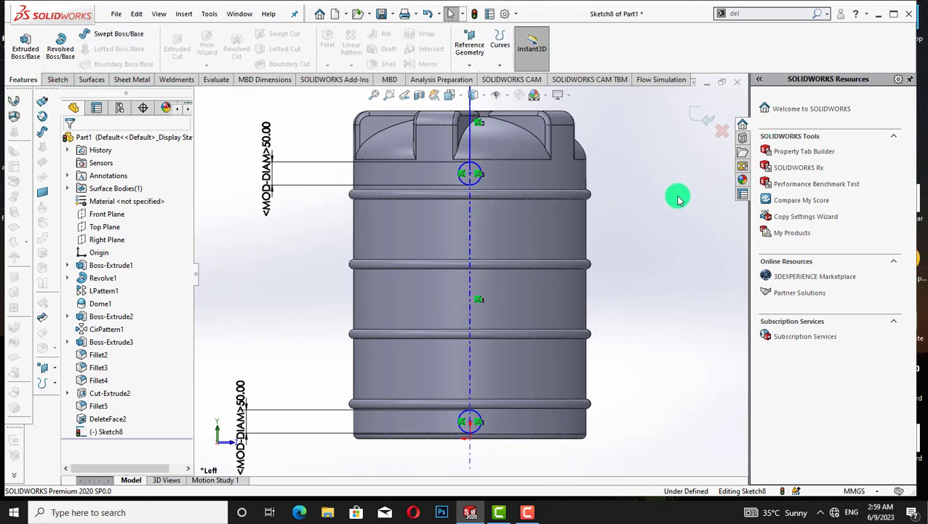
Undo both circles and their diameter dimensions in the current sketch
{"action": "key", "text": "ctrl+z"}
{"action": "key", "text": "ctrl+z"}
{"action": "key", "text": "ctrl+z"}
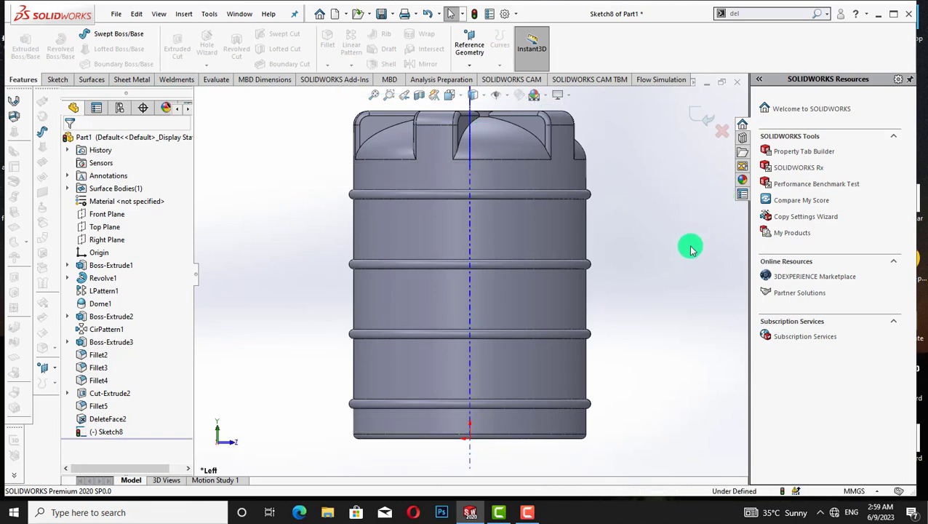
Leave the empty sketch and thicken the tank's surface body by 2 mm with Thicken, using the both-sides option
{"action": "key", "text": "ctrl+7"}
{"action": "left_click", "coordinate": [769, 12]}
{"action": "type", "text": "t"}
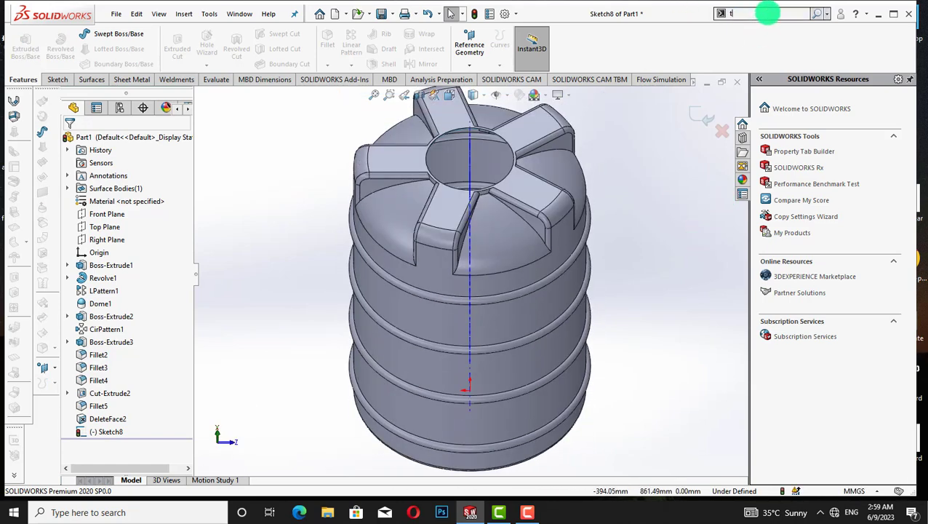
{"action": "type", "text": "hi"}
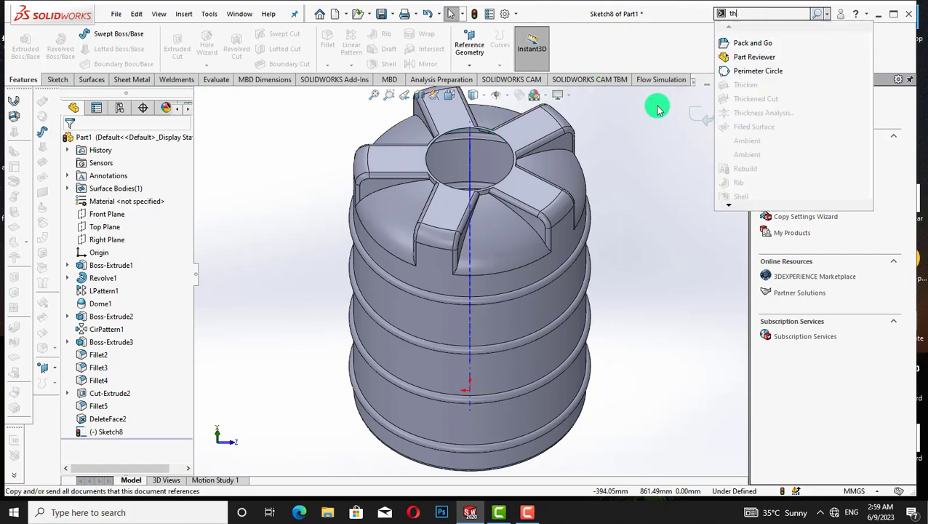
{"action": "left_click", "coordinate": [692, 116]}
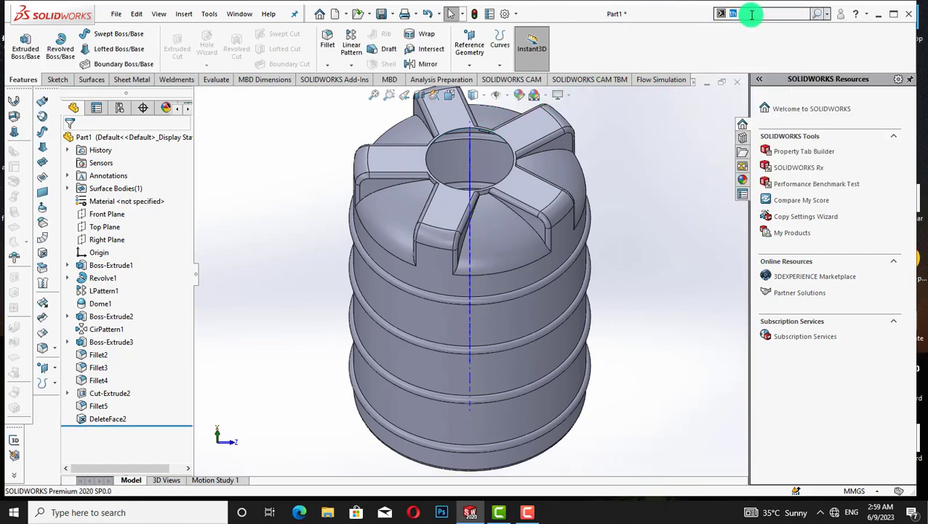
{"action": "type", "text": "h"}
{"action": "left_click", "coordinate": [736, 45]}
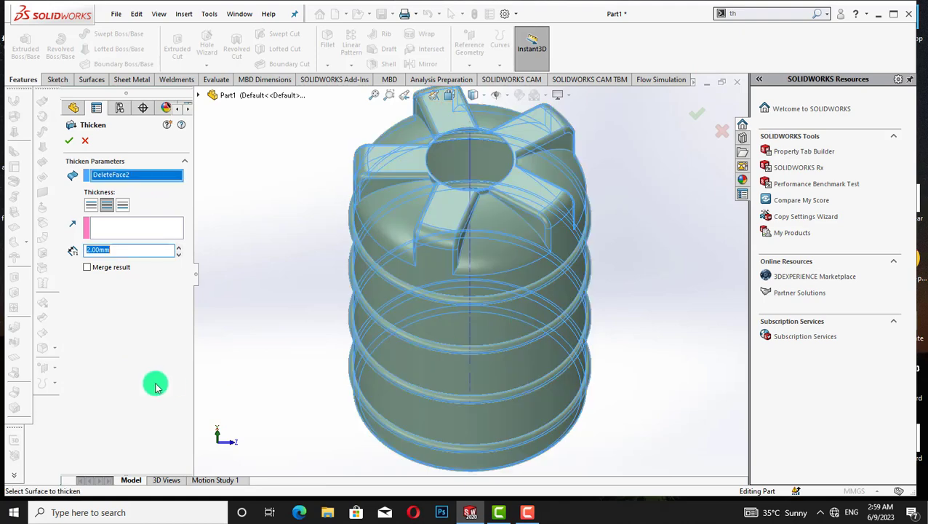
{"action": "right_click", "coordinate": [242, 213]}
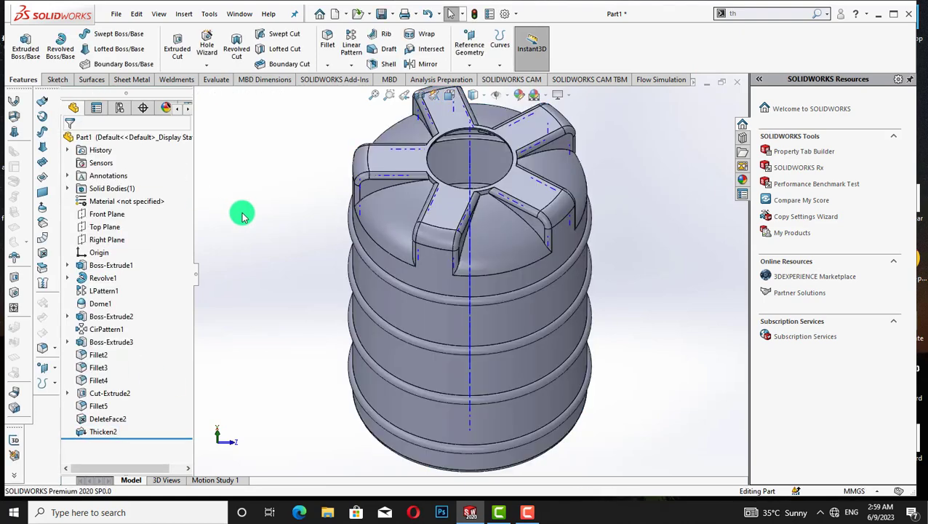
Start a sketch on the Right Plane and draw a circle of about 20 mm radius on the vertical axis, about 35 mm above the base
{"action": "right_click", "coordinate": [120, 239]}
{"action": "left_click", "coordinate": [180, 221]}
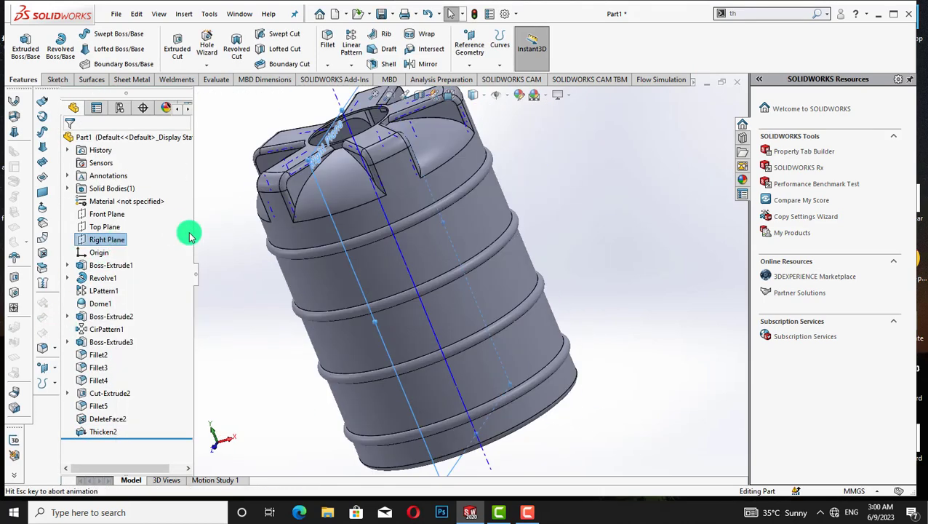
{"action": "left_click", "coordinate": [107, 240]}
{"action": "left_click", "coordinate": [196, 279]}
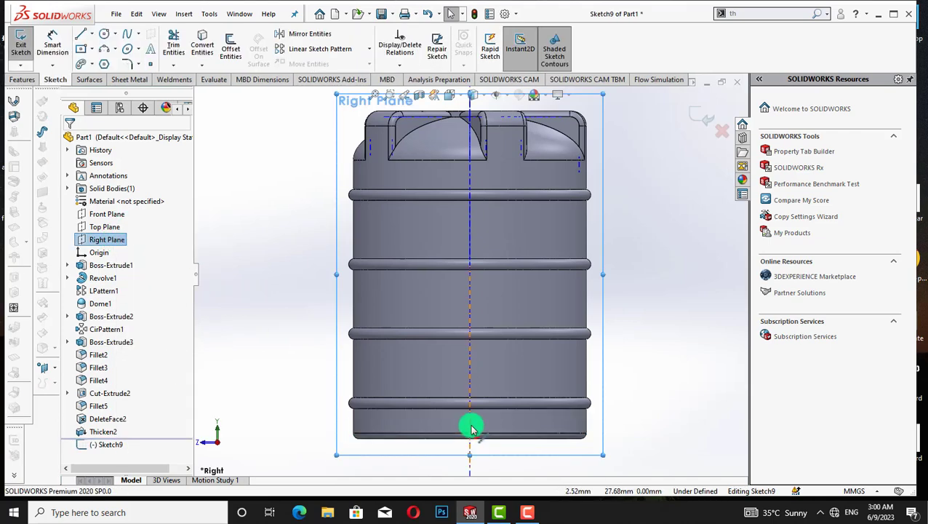
{"action": "left_click", "coordinate": [104, 33]}
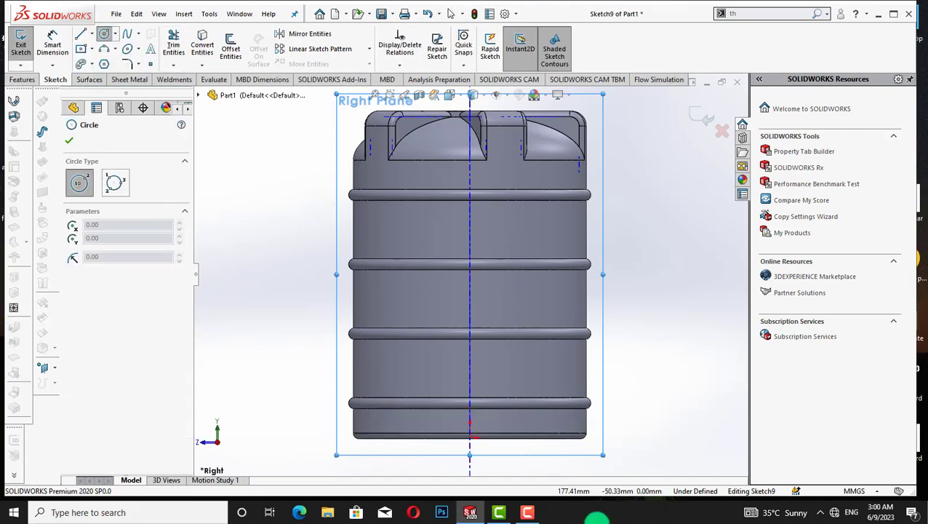
{"action": "left_click", "coordinate": [479, 426]}
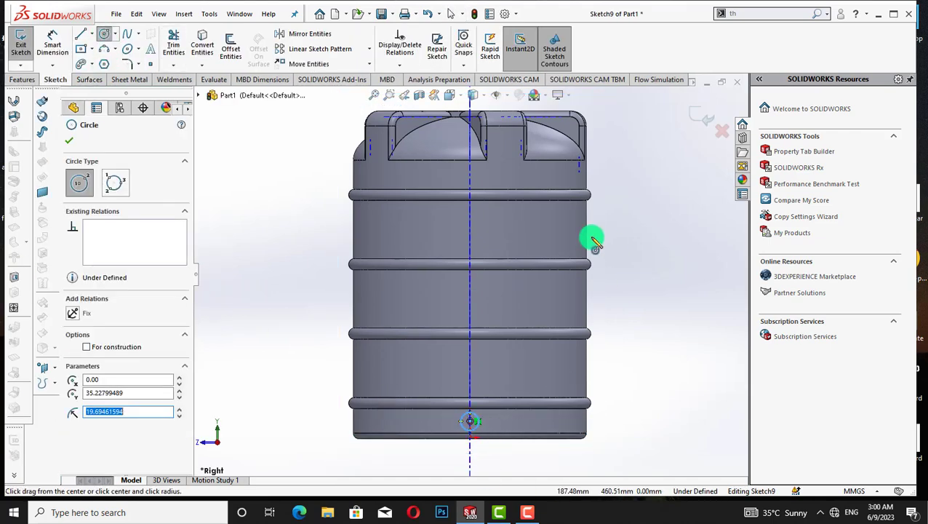
Sketch a second circle of about 22 mm radius on the vertical axis, about 567 mm above the base, just above the top ring
{"action": "left_click", "coordinate": [470, 176]}
{"action": "left_click", "coordinate": [478, 177]}
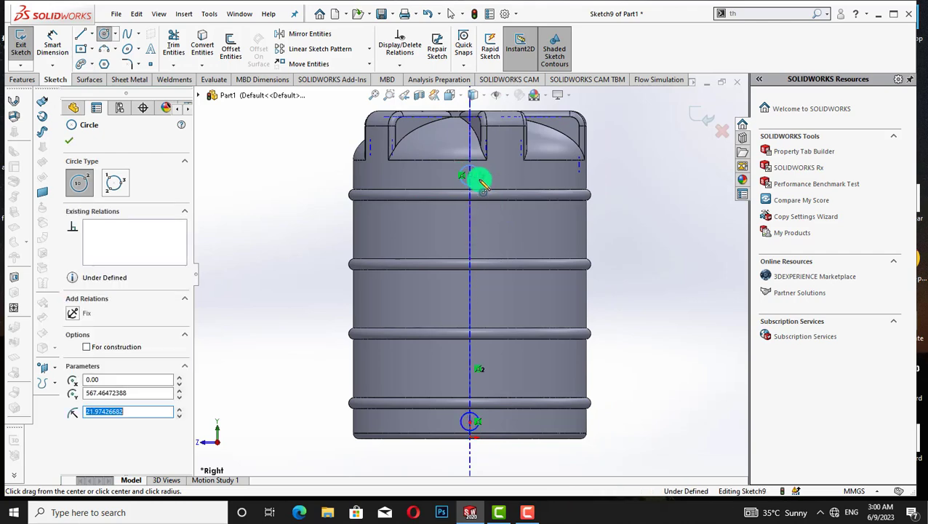
{"action": "right_click", "coordinate": [651, 235]}
{"action": "left_click", "coordinate": [669, 243]}
Dimension the diameters of the upper and lower circles at 50 mm each
{"action": "left_click", "coordinate": [53, 45]}
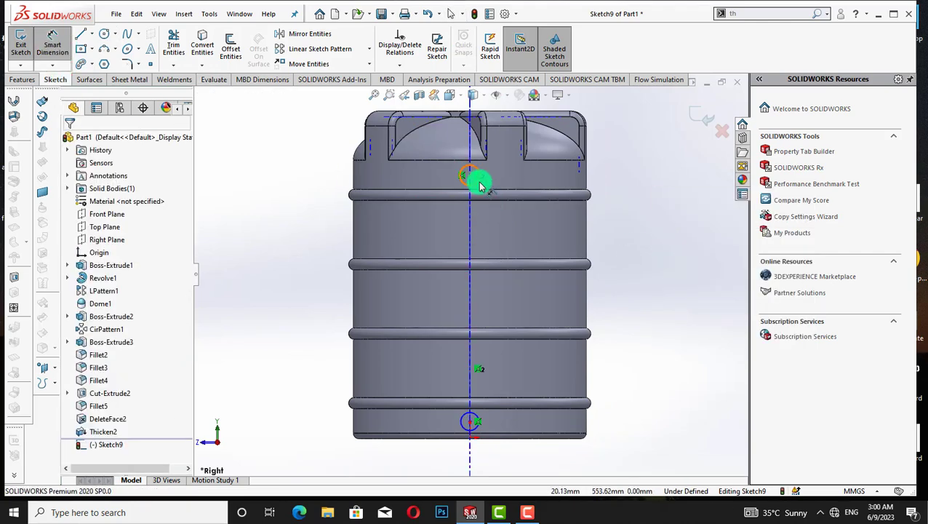
{"action": "left_click", "coordinate": [476, 182]}
{"action": "left_click", "coordinate": [640, 212]}
{"action": "type", "text": "50"}
{"action": "key", "text": "Return"}
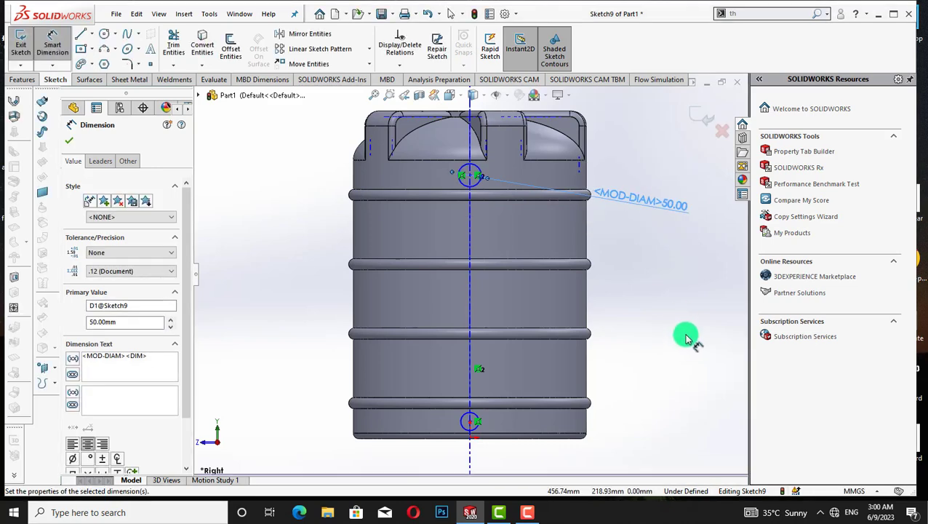
{"action": "left_click", "coordinate": [472, 429]}
{"action": "left_click", "coordinate": [627, 420]}
{"action": "type", "text": "50"}
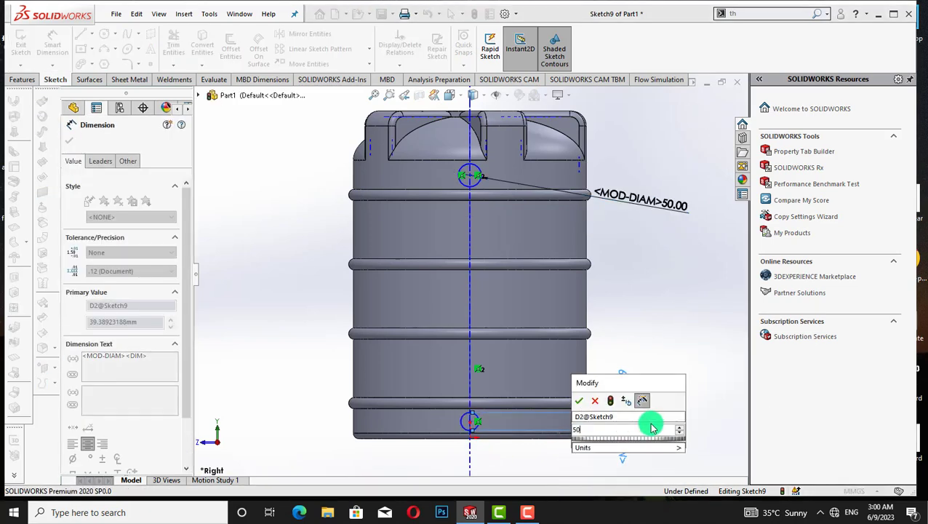
{"action": "key", "text": "Return"}
{"action": "left_click", "coordinate": [69, 141]}
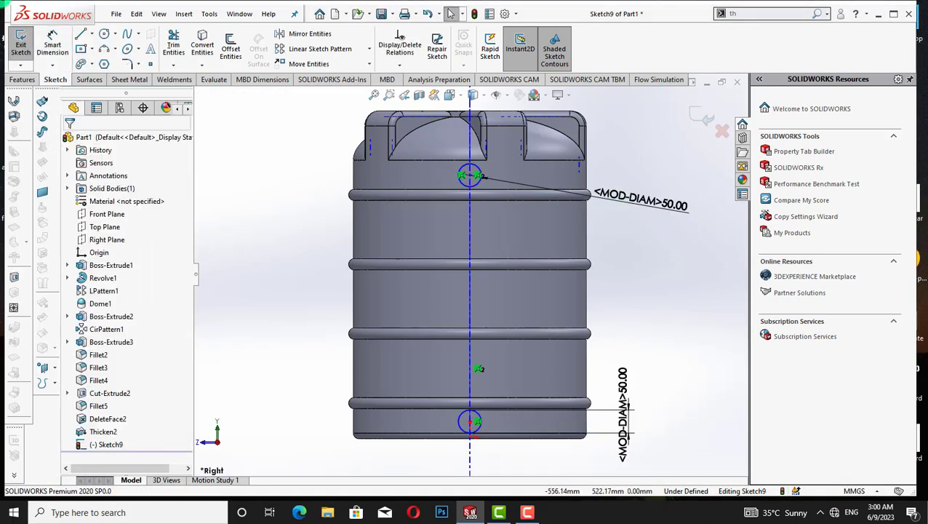
Cut both circles through the tank wall on the positive X side with Extruded Cut set to Through All
{"action": "left_click", "coordinate": [22, 80]}
{"action": "left_click", "coordinate": [176, 48]}
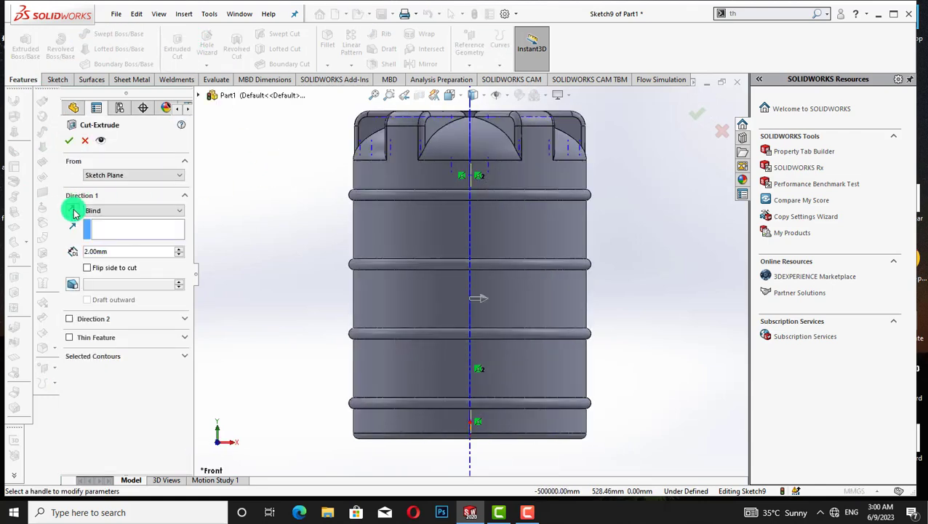
{"action": "left_click", "coordinate": [184, 216]}
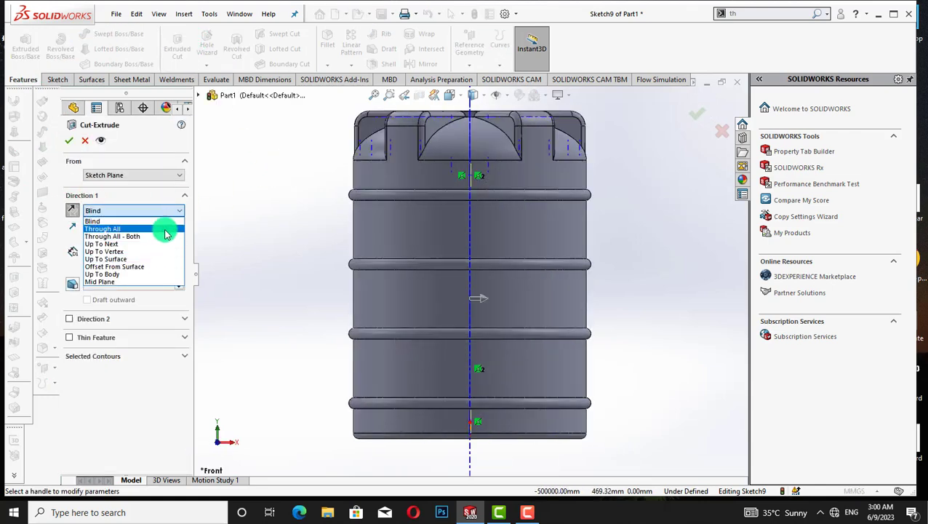
{"action": "left_click", "coordinate": [154, 228]}
Examine the two round holes in the wall and the tank's open top and underside from several angles
{"action": "key", "text": "Left"}
{"action": "key", "text": "Left"}
{"action": "key", "text": "Left"}
{"action": "key", "text": "Left"}
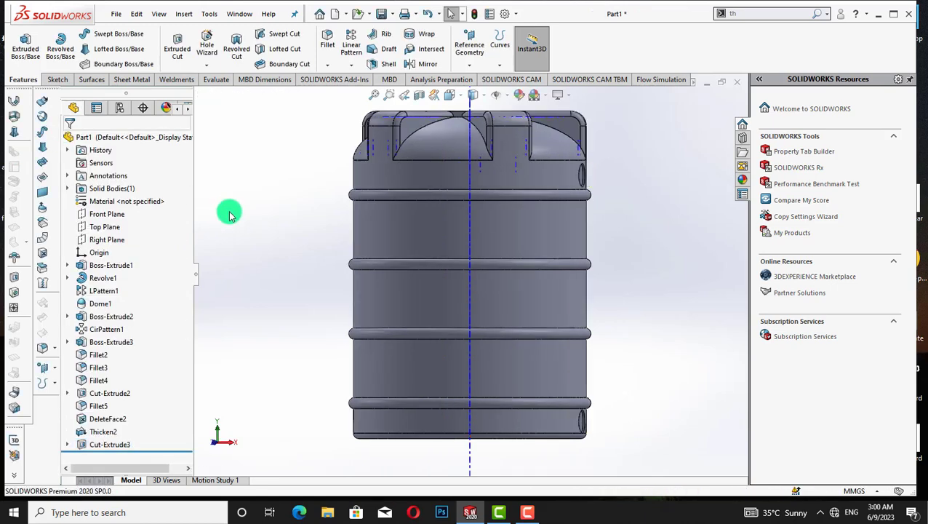
{"action": "key", "text": "Down"}
{"action": "key", "text": "Down"}
{"action": "key", "text": "Down"}
{"action": "key", "text": "Down"}
{"action": "key", "text": "Down"}
{"action": "key", "text": "Down"}
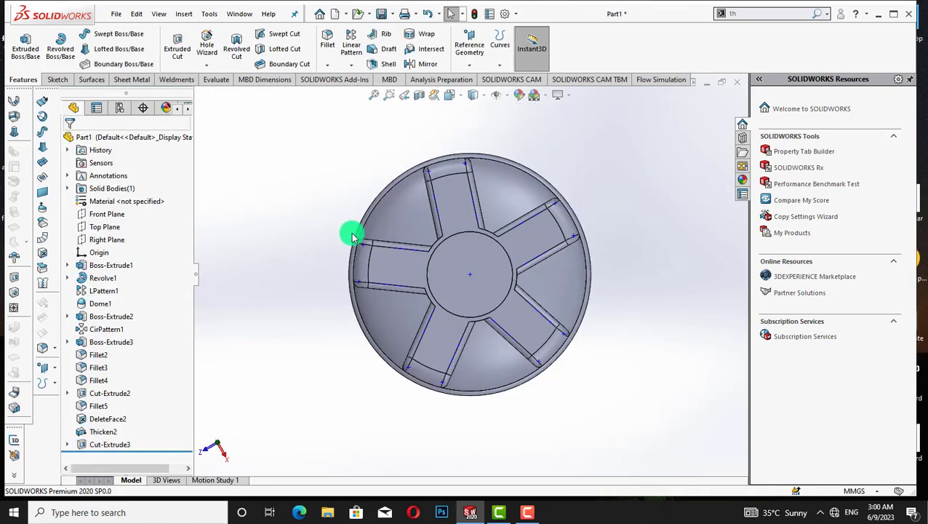
{"action": "key", "text": "Up"}
{"action": "key", "text": "Up"}
{"action": "key", "text": "Up"}
{"action": "key", "text": "Up"}
{"action": "key", "text": "Up"}
{"action": "key", "text": "Up"}
{"action": "key", "text": "Up"}
{"action": "key", "text": "Down"}
{"action": "key", "text": "Down"}
{"action": "key", "text": "Down"}
{"action": "key", "text": "Down"}
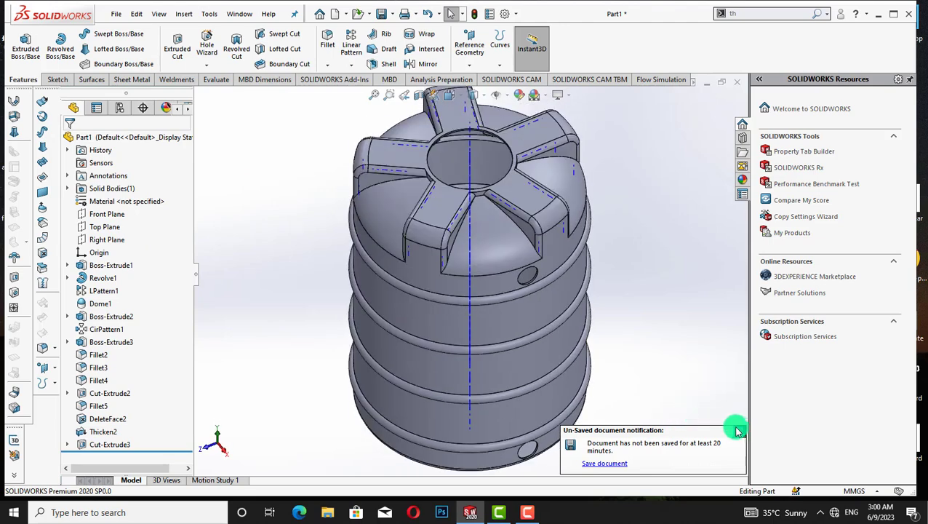
Hide the temporary axes on the tank model
{"action": "left_click", "coordinate": [504, 96]}
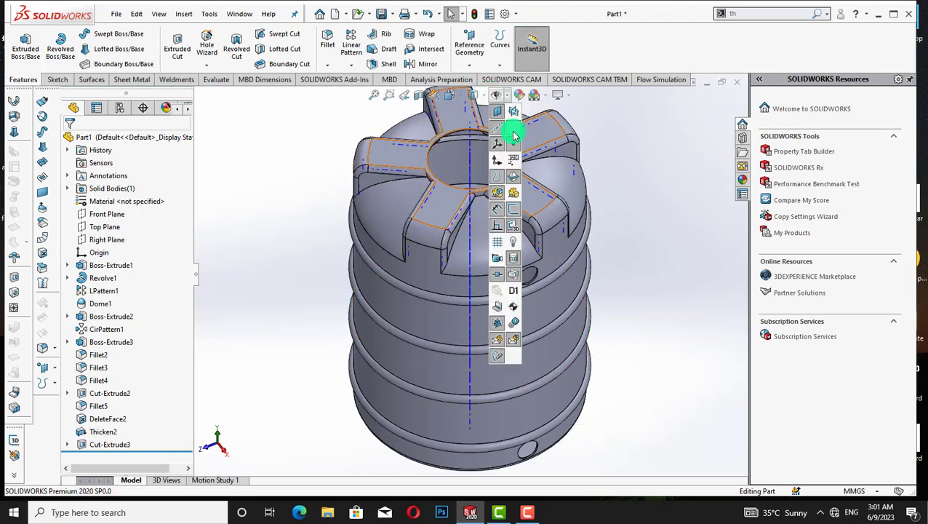
{"action": "left_click", "coordinate": [512, 131]}
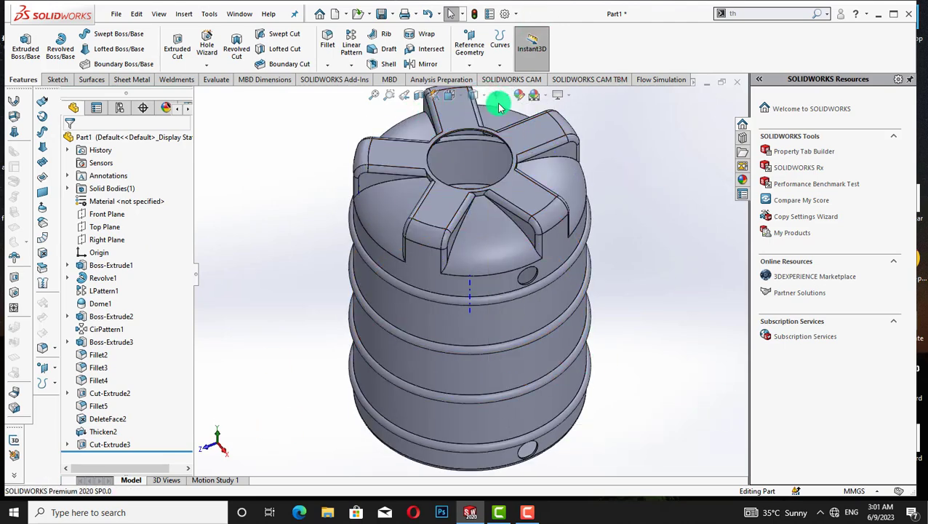
{"action": "left_click", "coordinate": [115, 14]}
{"action": "left_click", "coordinate": [124, 34]}
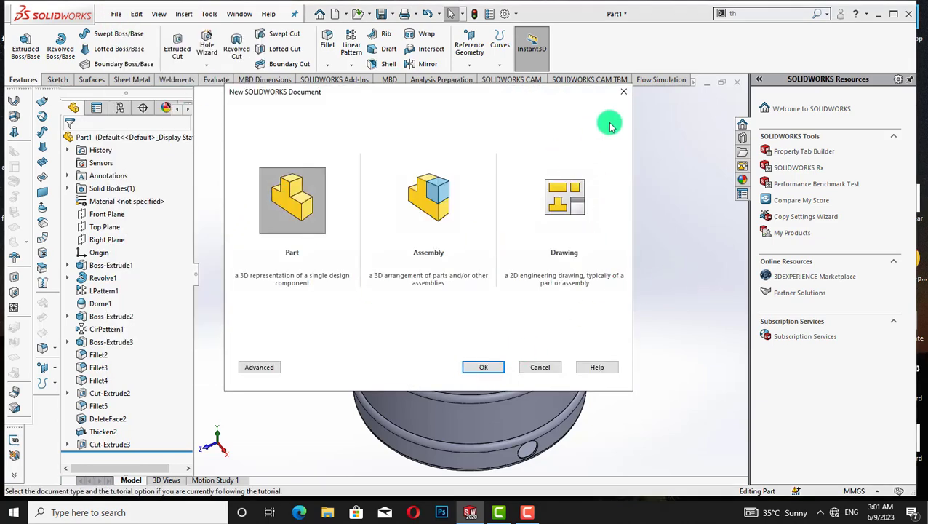
{"action": "left_click", "coordinate": [623, 91]}
Save the tank part to the Desktop as Tank 2
{"action": "left_click", "coordinate": [116, 14]}
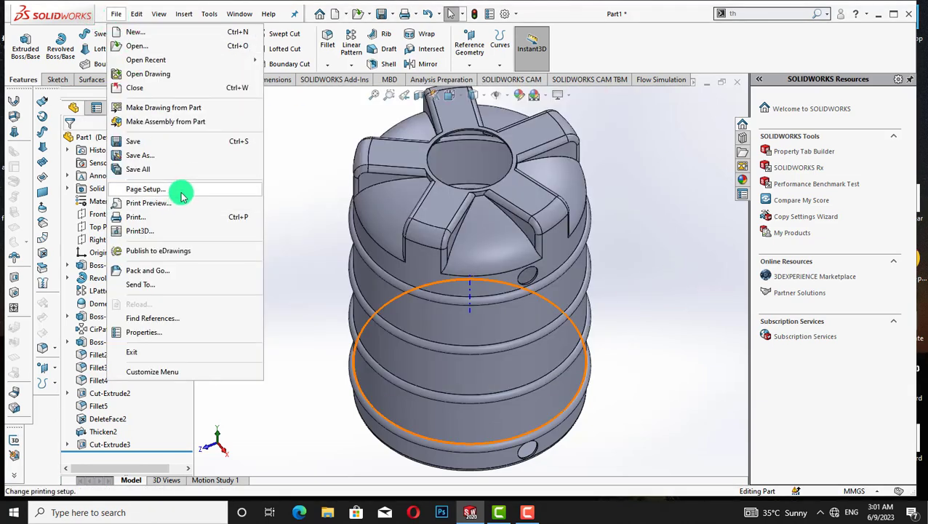
{"action": "left_click", "coordinate": [139, 155]}
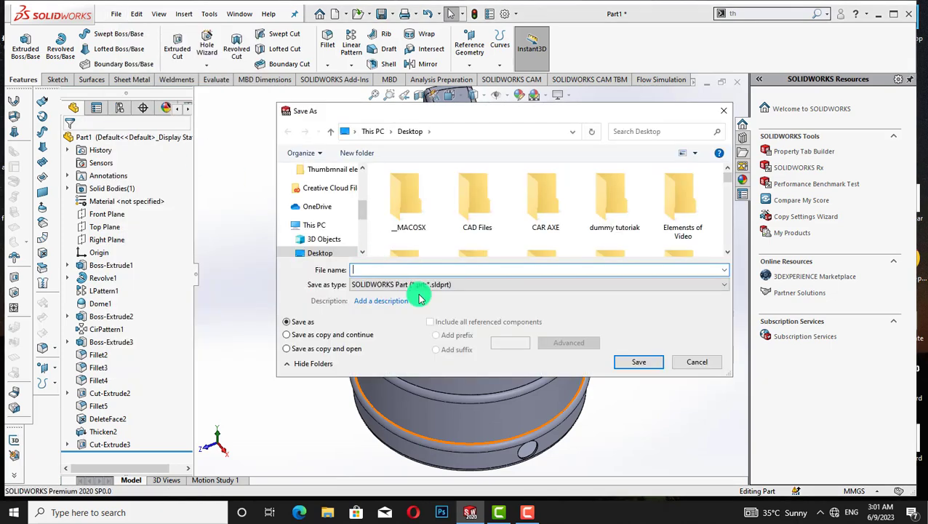
{"action": "type", "text": "Tank 2"}
{"action": "left_click", "coordinate": [639, 361]}
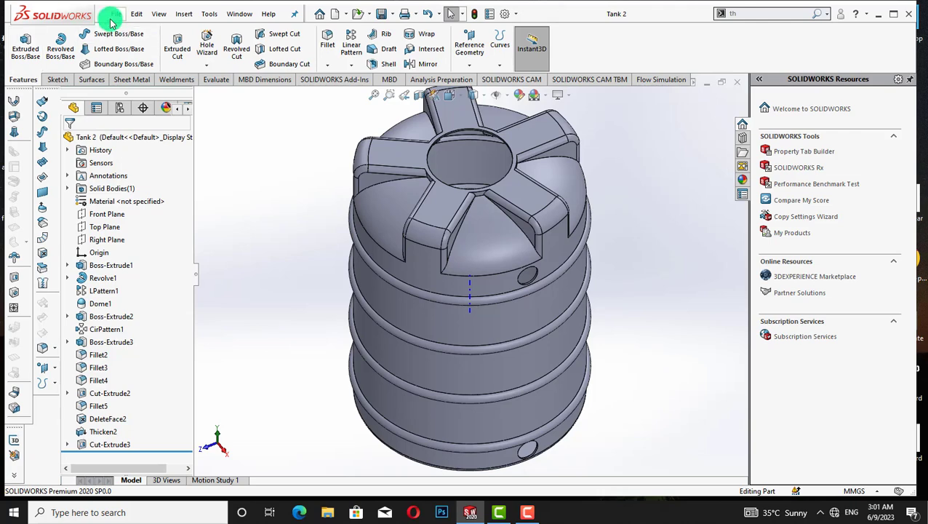
Create a new, empty part document for the next component
{"action": "left_click", "coordinate": [114, 15]}
{"action": "left_click", "coordinate": [125, 31]}
{"action": "left_click", "coordinate": [479, 364]}
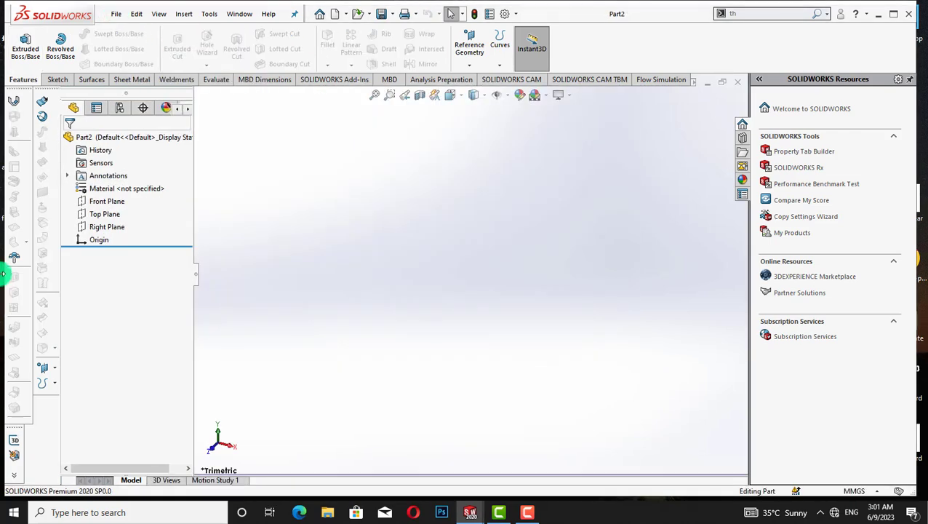
Sketch a circle about 67 mm in diameter, centred on the origin, on the Top Plane
{"action": "right_click", "coordinate": [115, 213]}
{"action": "left_click", "coordinate": [145, 192]}
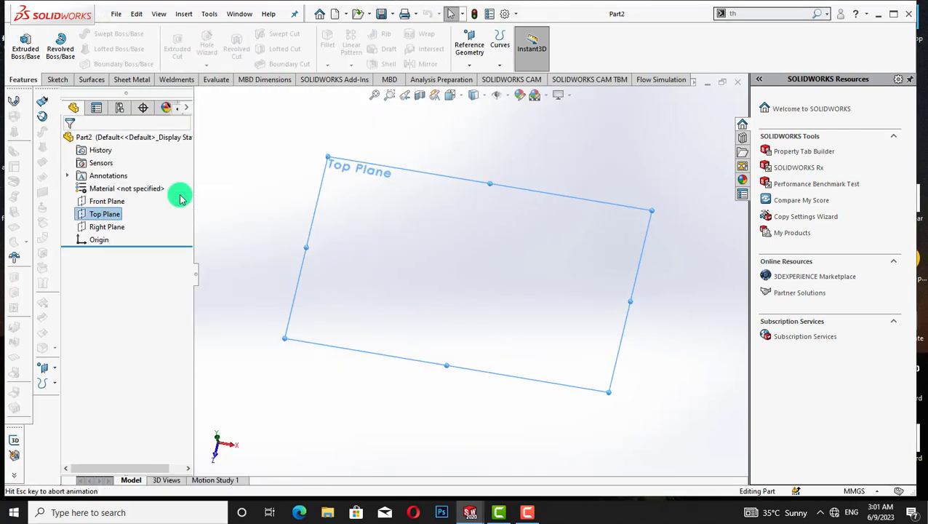
{"action": "right_click", "coordinate": [131, 211]}
{"action": "left_click", "coordinate": [129, 193]}
{"action": "left_click", "coordinate": [128, 49]}
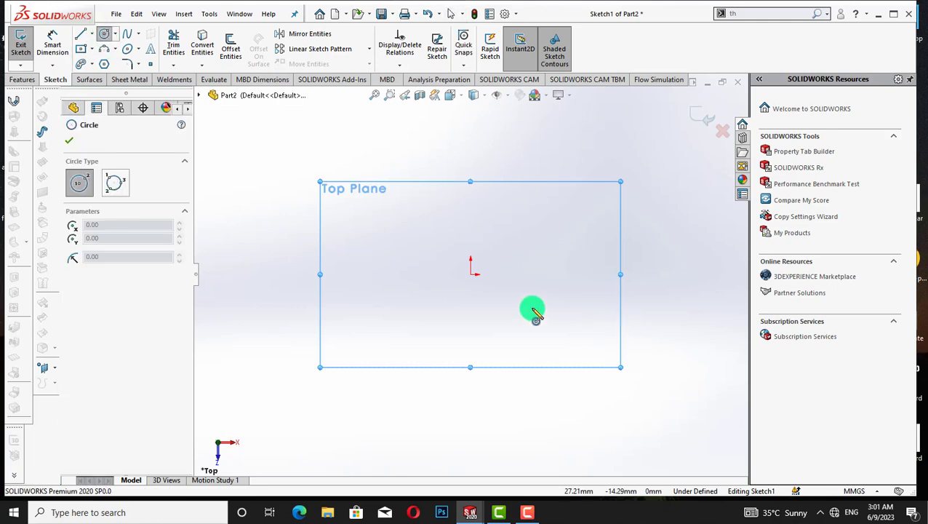
{"action": "left_click", "coordinate": [472, 275]}
{"action": "left_click", "coordinate": [518, 303]}
{"action": "right_click", "coordinate": [583, 231]}
{"action": "left_click", "coordinate": [596, 242]}
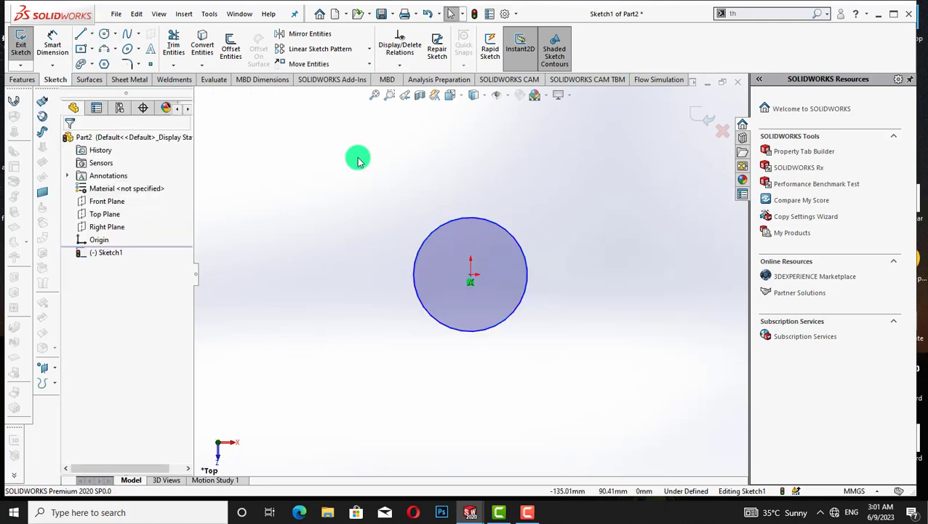
Dimension the circle's diameter at 180 mm
{"action": "left_click", "coordinate": [54, 45]}
{"action": "left_click", "coordinate": [422, 299]}
{"action": "left_click", "coordinate": [303, 283]}
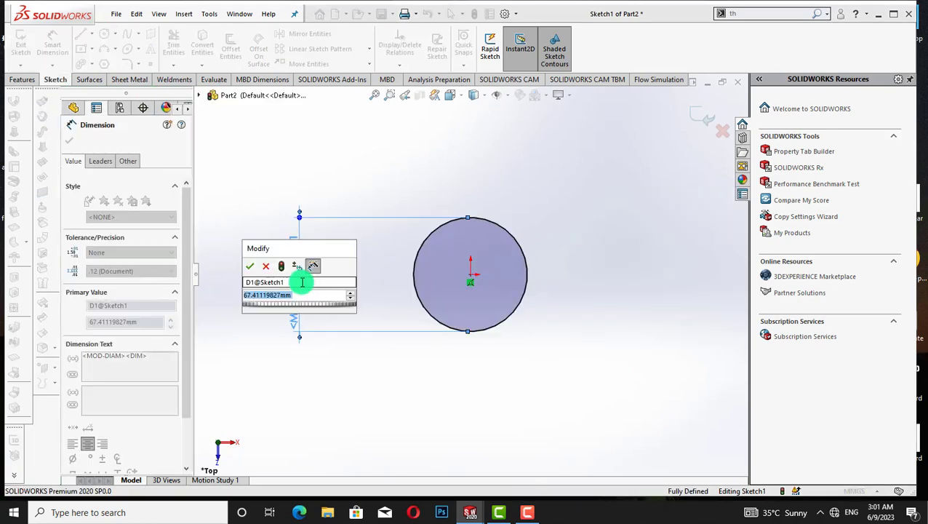
{"action": "type", "text": "180"}
{"action": "key", "text": "Return"}
{"action": "left_click", "coordinate": [69, 140]}
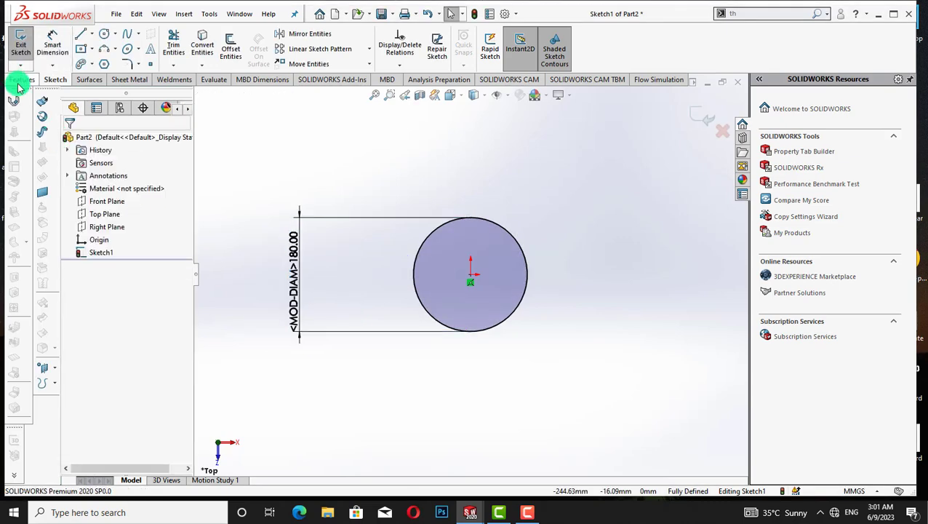
Extrude the 180 mm circle into a solid disc with a Blind depth of 20 mm
{"action": "left_click", "coordinate": [22, 79]}
{"action": "left_click", "coordinate": [25, 48]}
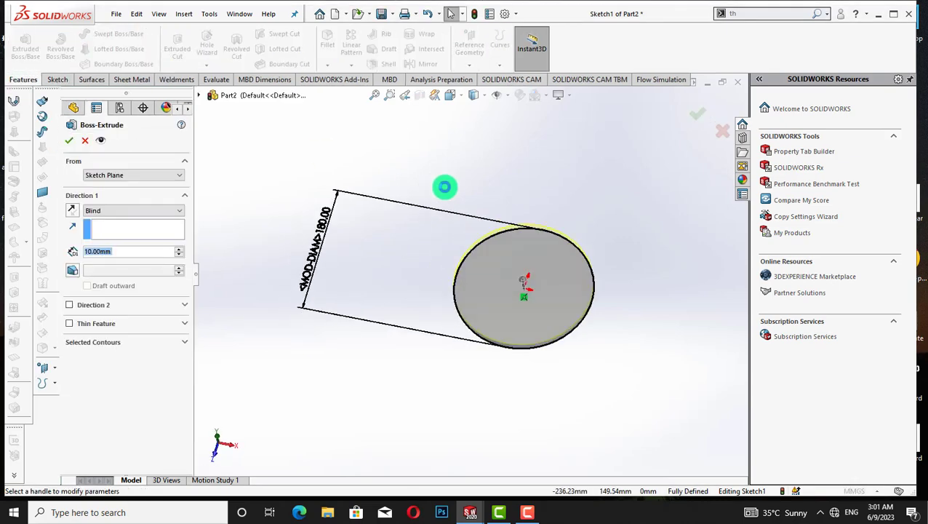
{"action": "left_click", "coordinate": [180, 249]}
{"action": "left_click", "coordinate": [69, 140]}
Sketch a circle about 230 mm in diameter on the disc's upper face, centred on the origin
{"action": "left_click", "coordinate": [574, 296]}
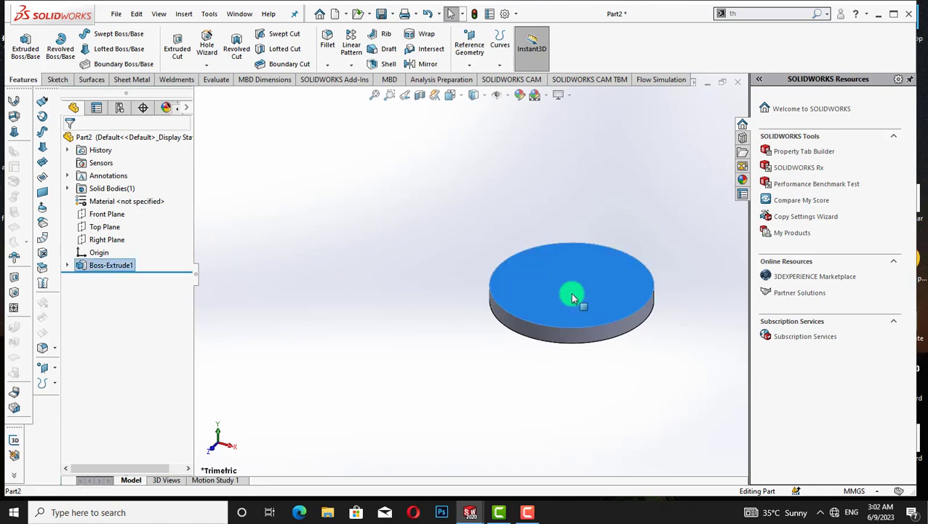
{"action": "right_click", "coordinate": [574, 296]}
{"action": "left_click", "coordinate": [659, 203]}
{"action": "right_click", "coordinate": [475, 279]}
{"action": "left_click", "coordinate": [502, 205]}
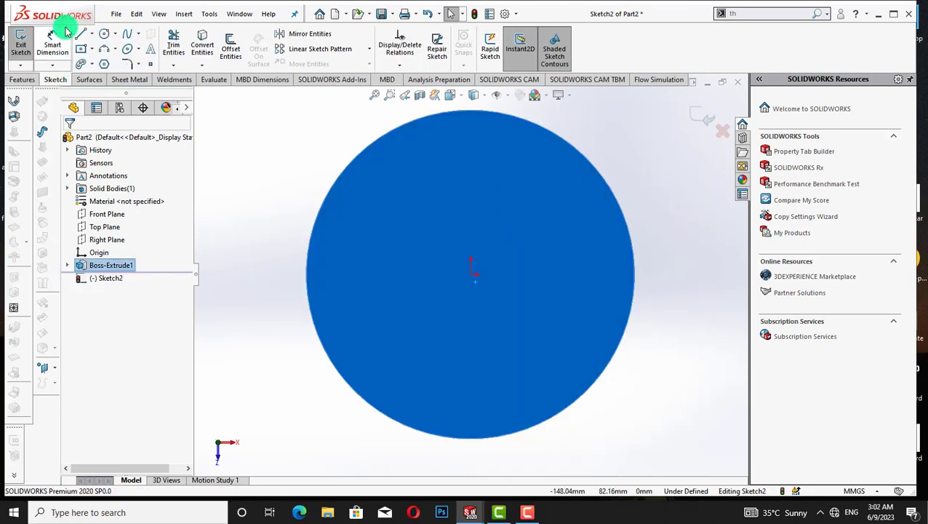
{"action": "left_click", "coordinate": [106, 40]}
{"action": "left_click", "coordinate": [473, 277]}
{"action": "left_click", "coordinate": [657, 371]}
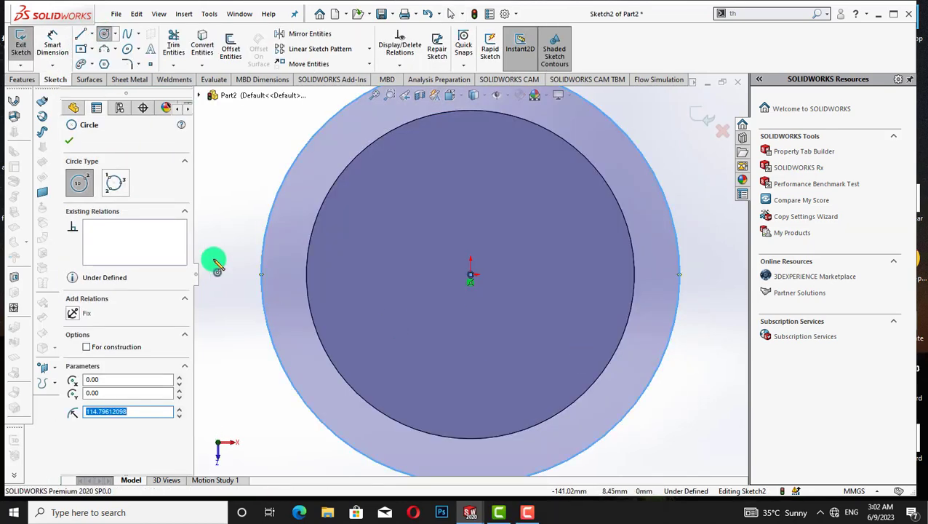
Set the diameter of the circle on the upper face to 200 mm
{"action": "left_click", "coordinate": [58, 41]}
{"action": "left_click", "coordinate": [259, 172]}
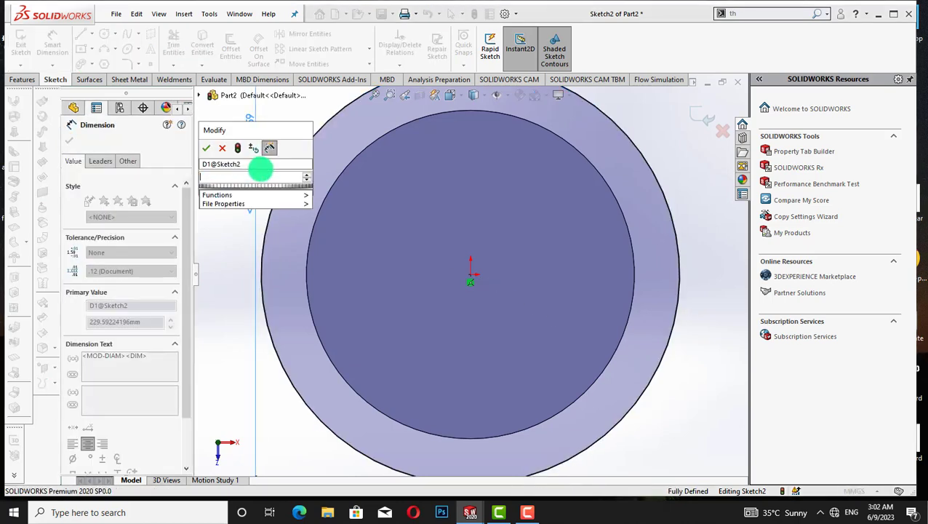
{"action": "type", "text": "200"}
{"action": "key", "text": "Return"}
{"action": "left_click", "coordinate": [68, 139]}
Extrude the 200 mm circle 20 mm upward, merged with the smaller disc
{"action": "left_click", "coordinate": [22, 79]}
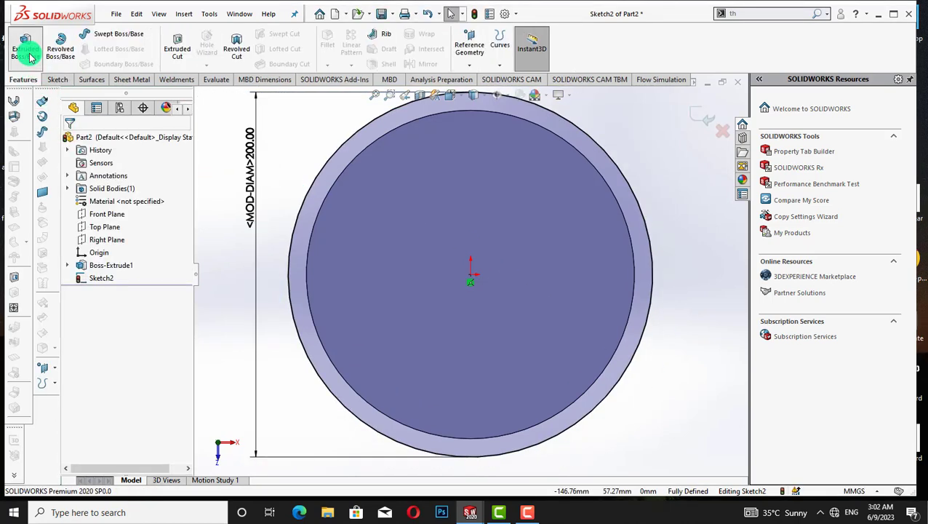
{"action": "left_click", "coordinate": [25, 49]}
{"action": "key", "text": "ctrl+1"}
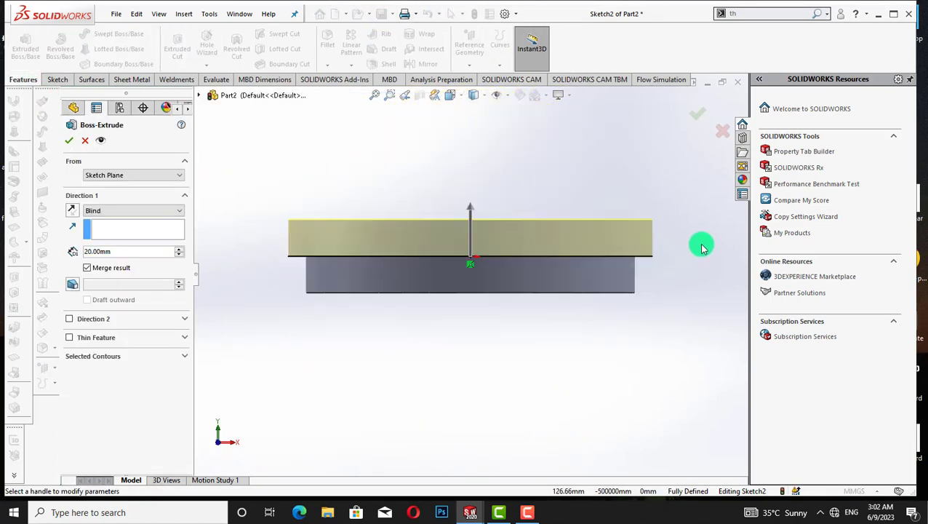
{"action": "left_click", "coordinate": [70, 140]}
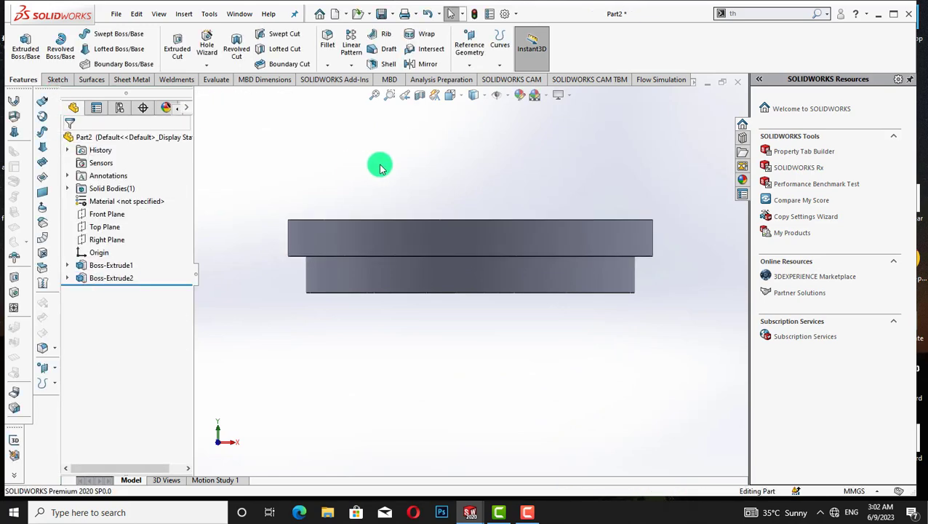
Fillet the upper outer edge of the larger disc with a 10 mm radius
{"action": "key", "text": "ctrl+7"}
{"action": "left_click", "coordinate": [328, 64]}
{"action": "left_click", "coordinate": [342, 76]}
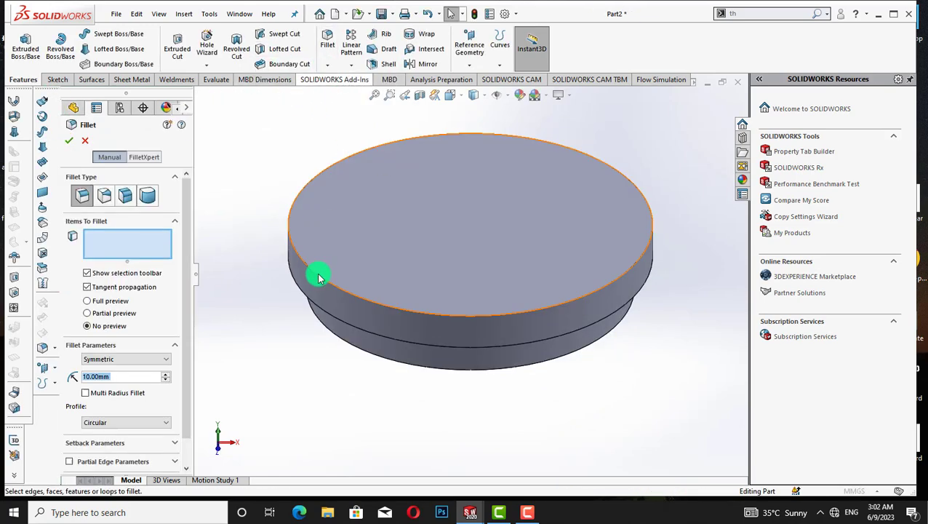
{"action": "left_click", "coordinate": [317, 273]}
{"action": "left_click", "coordinate": [68, 141]}
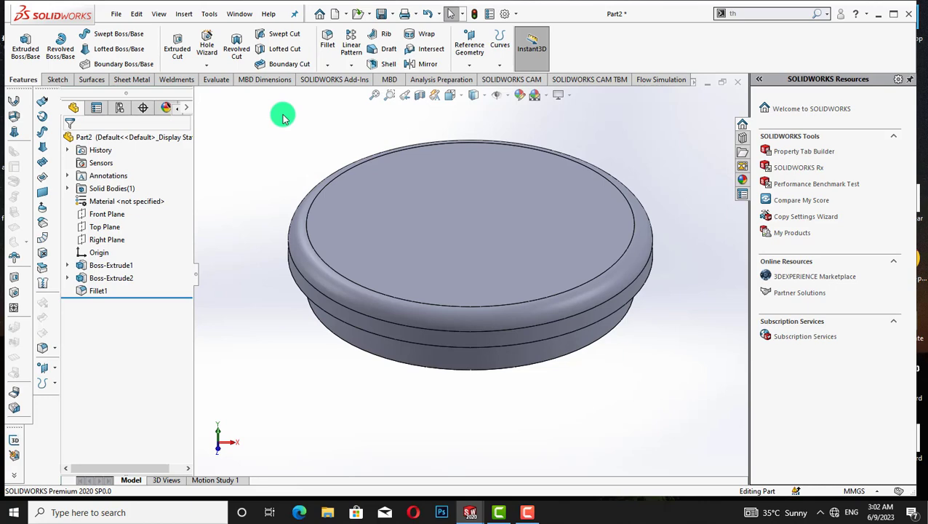
{"action": "right_click", "coordinate": [105, 226]}
{"action": "left_click", "coordinate": [149, 207]}
{"action": "right_click", "coordinate": [457, 275]}
{"action": "left_click", "coordinate": [487, 189]}
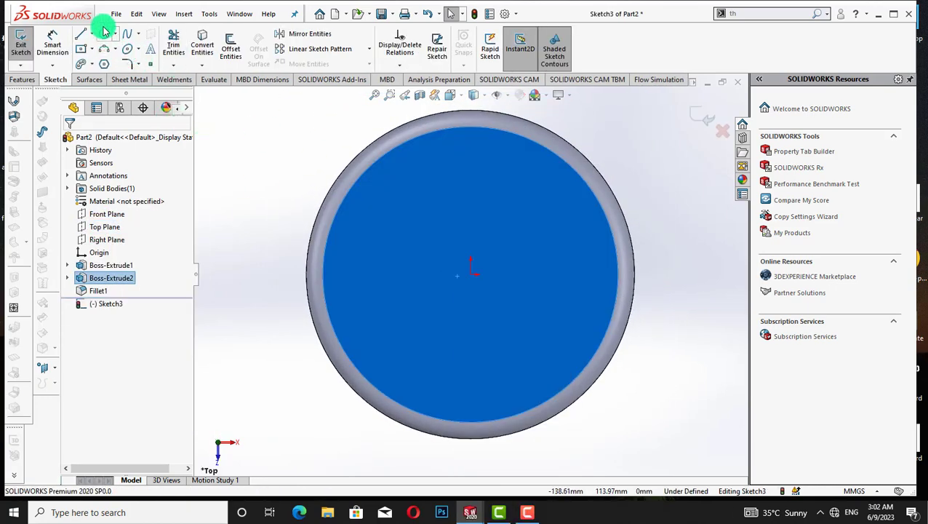
{"action": "left_click", "coordinate": [138, 49]}
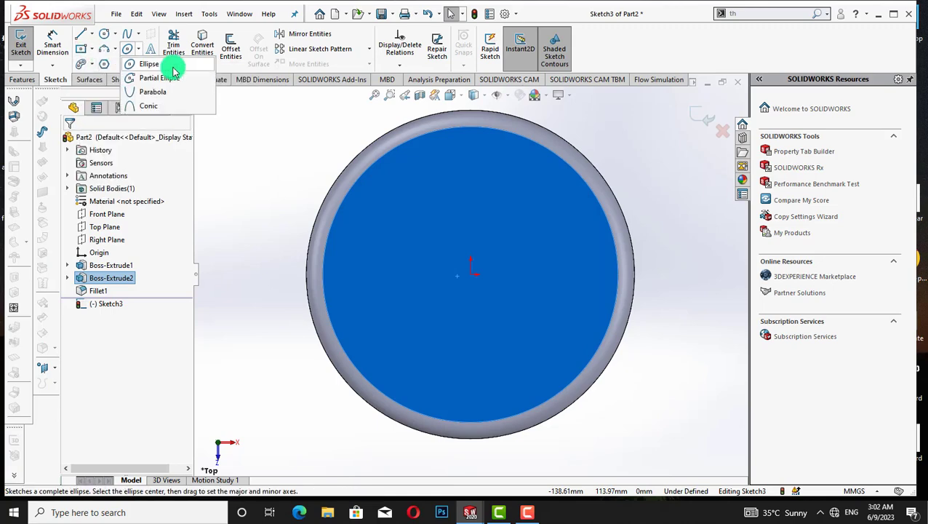
{"action": "left_click", "coordinate": [142, 65]}
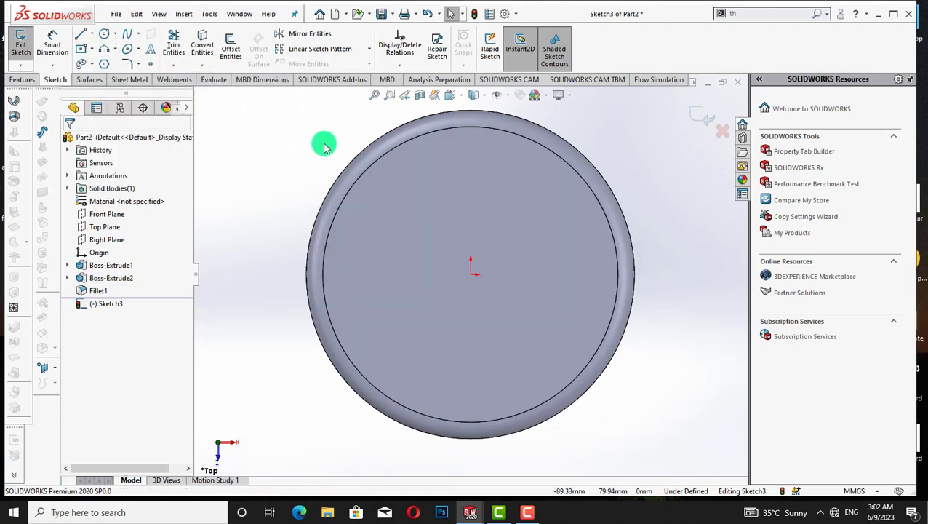
{"action": "right_click", "coordinate": [447, 232]}
{"action": "left_click", "coordinate": [707, 114]}
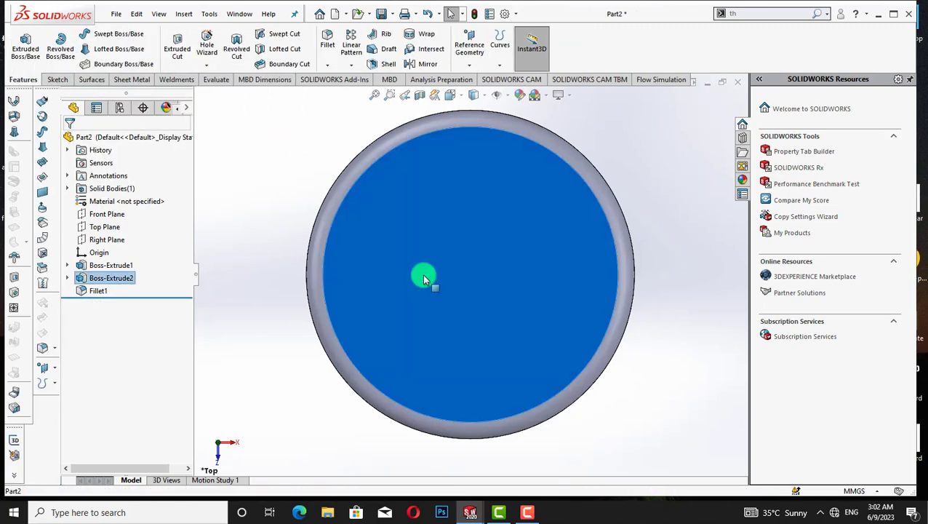
Sketch a circle of 100 mm radius on the lid's upper face, centred on the origin and matching the outer rim
{"action": "right_click", "coordinate": [425, 278]}
{"action": "left_click", "coordinate": [452, 189]}
{"action": "left_click", "coordinate": [104, 34]}
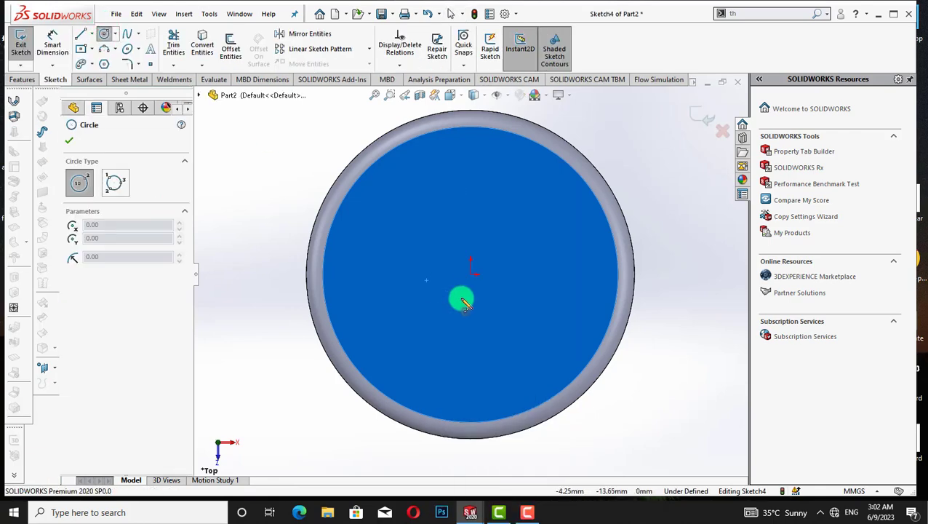
{"action": "left_click", "coordinate": [470, 275]}
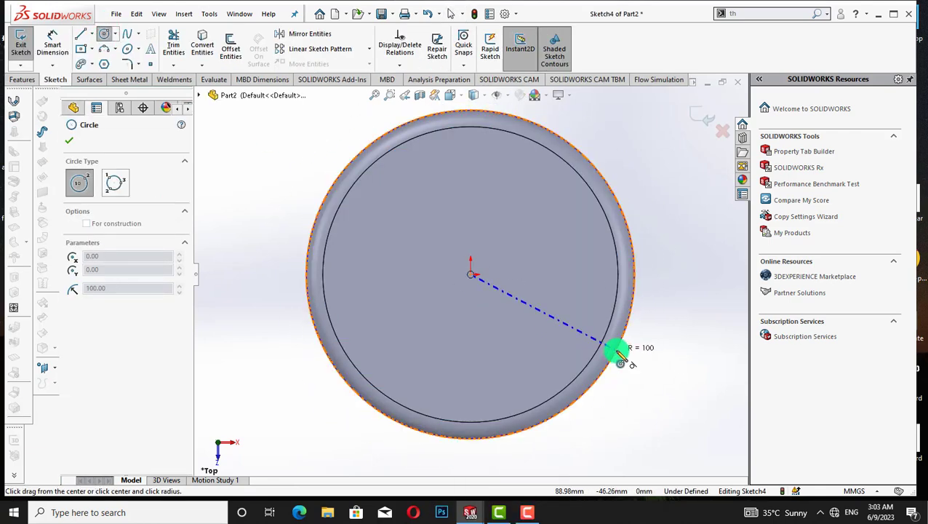
{"action": "left_click", "coordinate": [615, 348]}
{"action": "right_click", "coordinate": [205, 225]}
{"action": "left_click", "coordinate": [216, 231]}
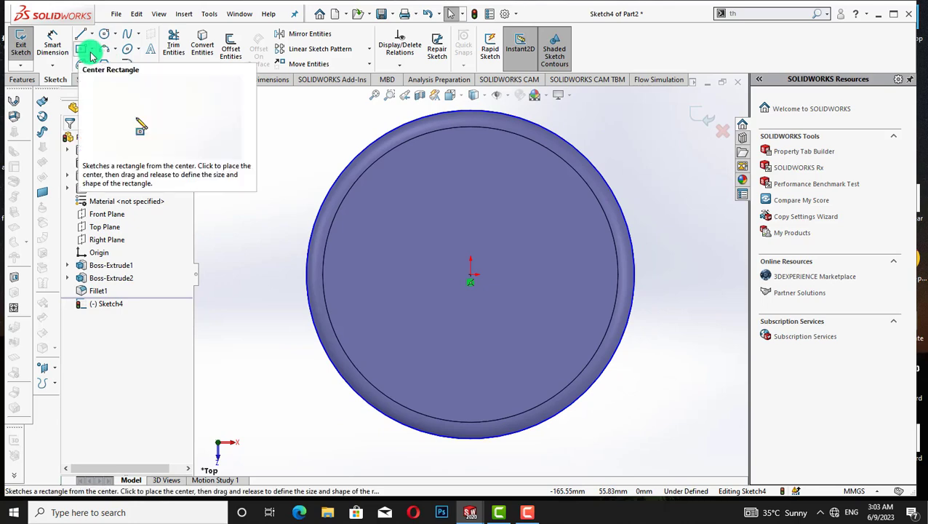
Dimension the diameter of the circle along the lid's rim, accepting the value as drawn
{"action": "left_click", "coordinate": [55, 46]}
{"action": "left_click", "coordinate": [325, 198]}
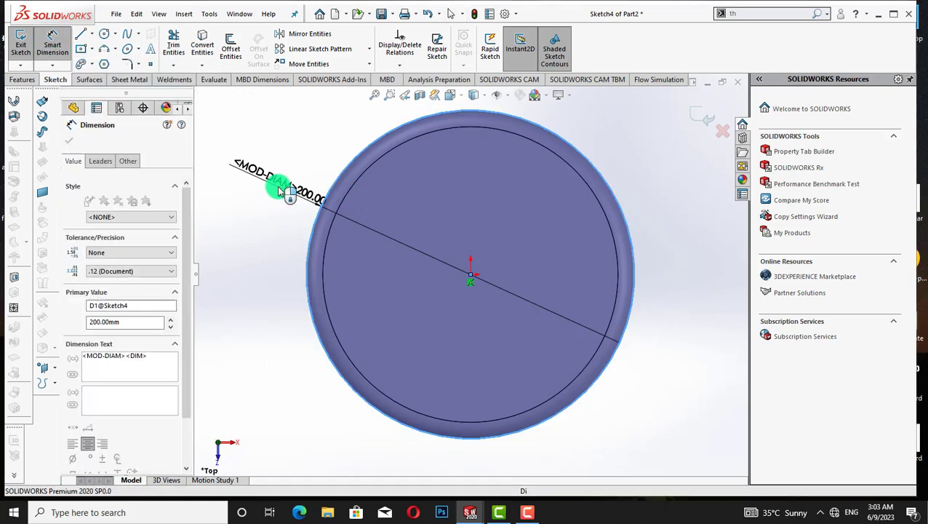
{"action": "left_click", "coordinate": [275, 188]}
{"action": "left_click", "coordinate": [226, 171]}
Sketch a narrow upright center rectangle above the origin, reaching from just below the origin to past the rim circle
{"action": "left_click", "coordinate": [91, 51]}
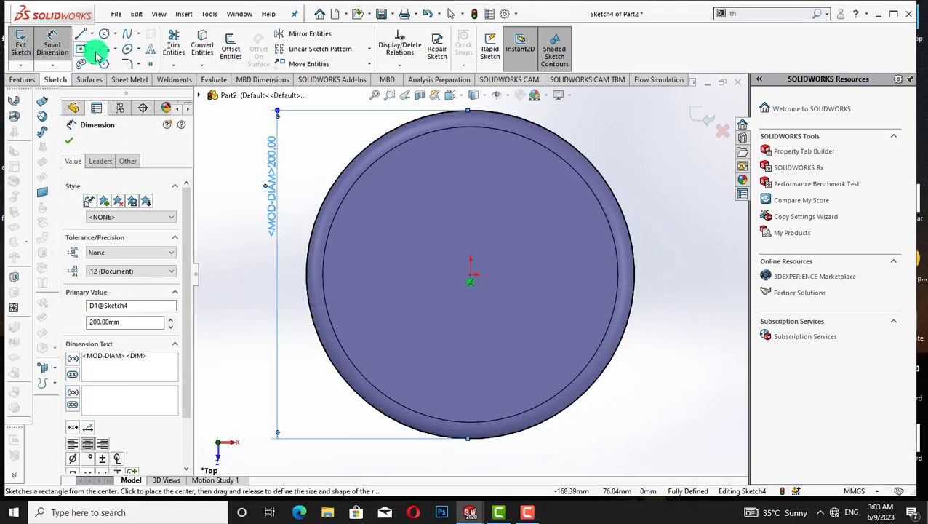
{"action": "left_click", "coordinate": [135, 75]}
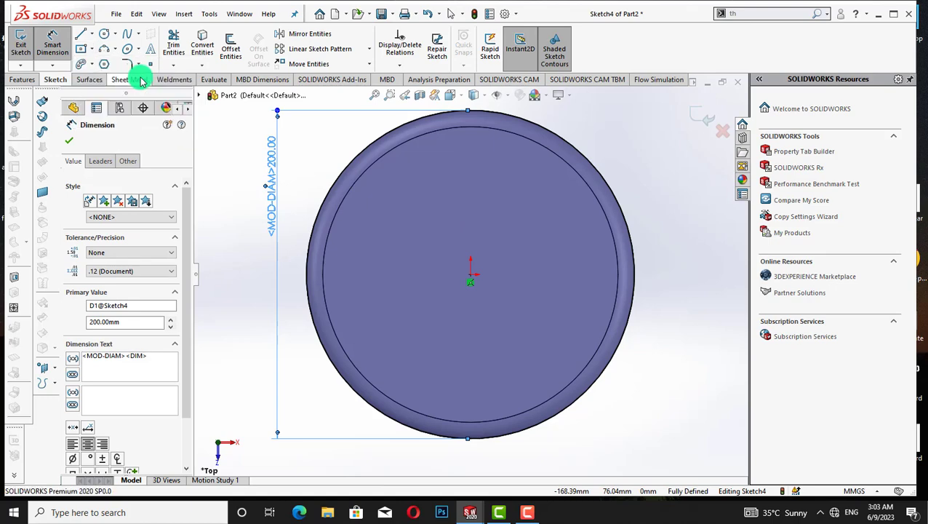
{"action": "left_click", "coordinate": [471, 216]}
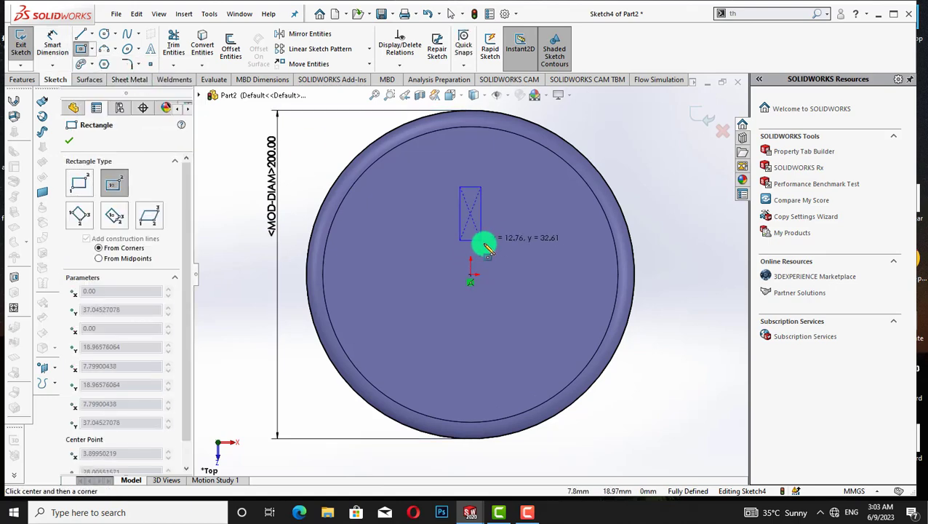
{"action": "left_click", "coordinate": [495, 325]}
{"action": "right_click", "coordinate": [227, 290]}
{"action": "left_click", "coordinate": [233, 290]}
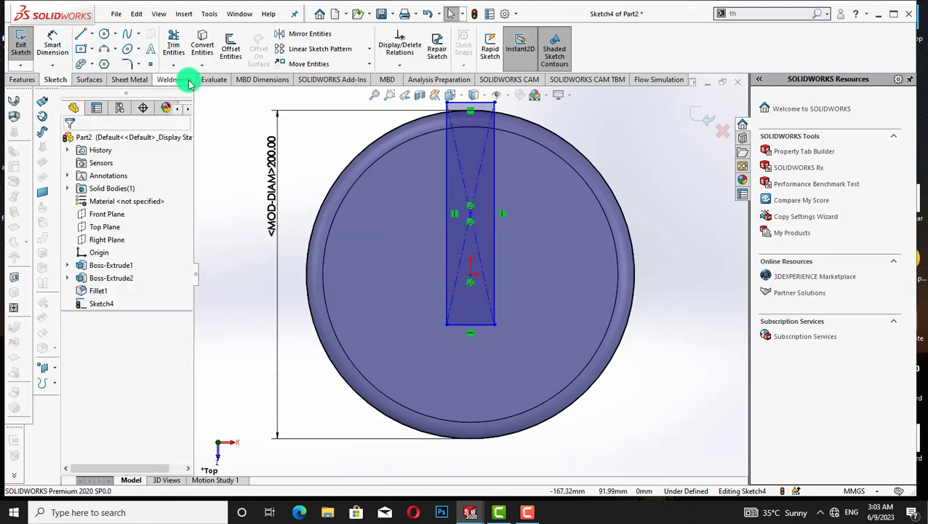
Trim away the end of the rectangle that extends beyond the rim circle using Power trim
{"action": "left_click", "coordinate": [80, 36]}
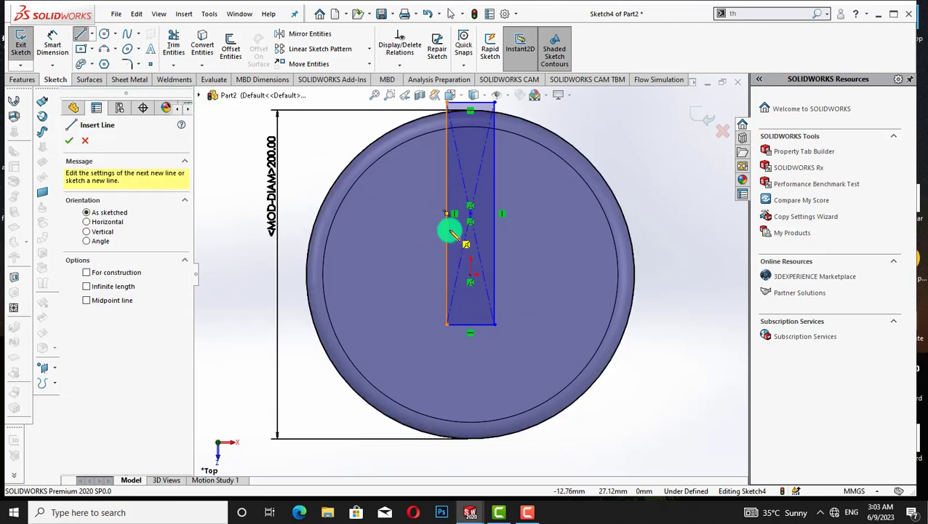
{"action": "left_click", "coordinate": [174, 45]}
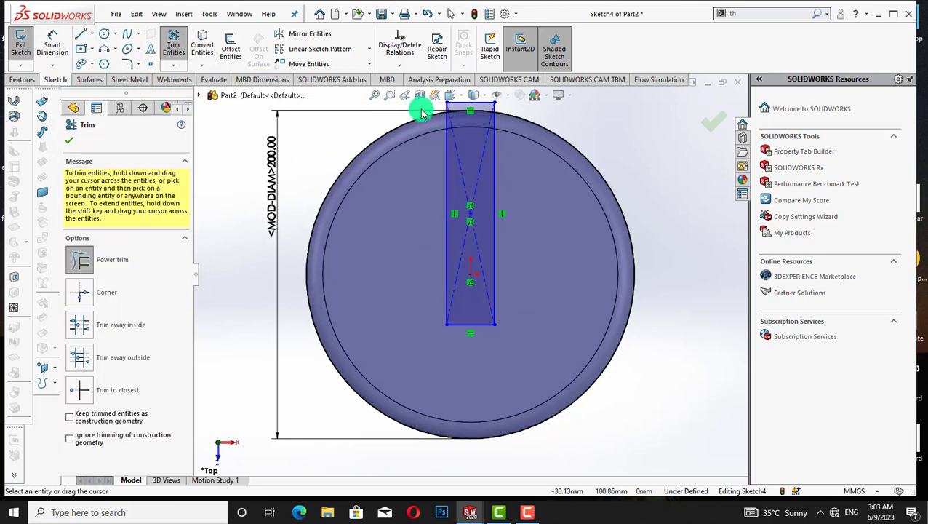
{"action": "mouse_move", "coordinate": [425, 103]}
{"action": "left_mouse_down"}
{"action": "mouse_move", "coordinate": [458, 95]}
{"action": "mouse_move", "coordinate": [496, 110]}
{"action": "left_mouse_up"}
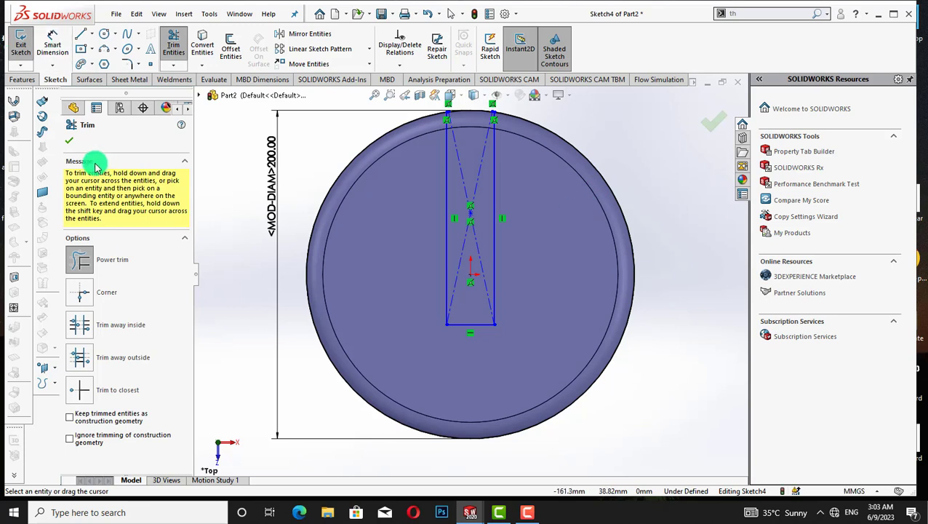
{"action": "left_click", "coordinate": [70, 140]}
Sketch a circle centred on the origin, large enough to enclose the lower end of the upright rectangle
{"action": "left_click", "coordinate": [105, 36]}
{"action": "left_click_drag", "start_coordinate": [471, 274], "coordinate": [515, 328]}
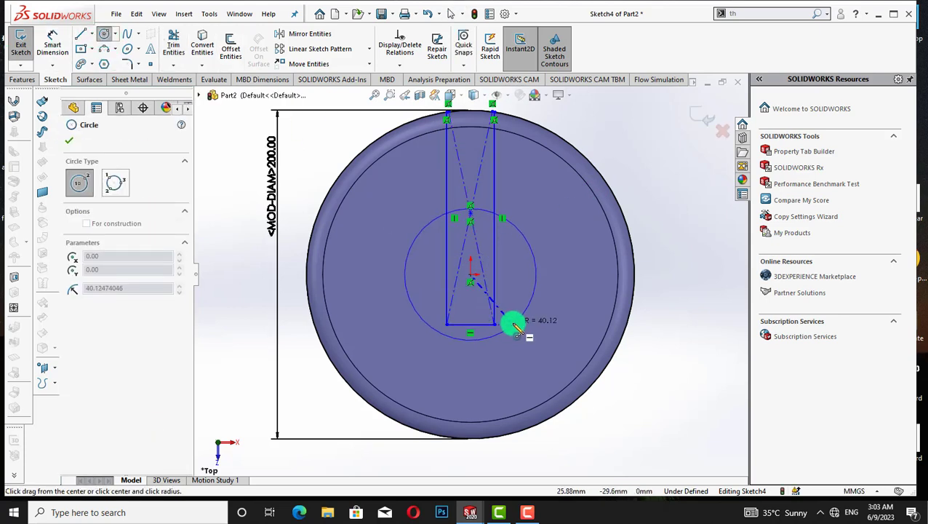
{"action": "left_click_drag", "start_coordinate": [515, 328], "coordinate": [509, 318]}
{"action": "left_click", "coordinate": [70, 140]}
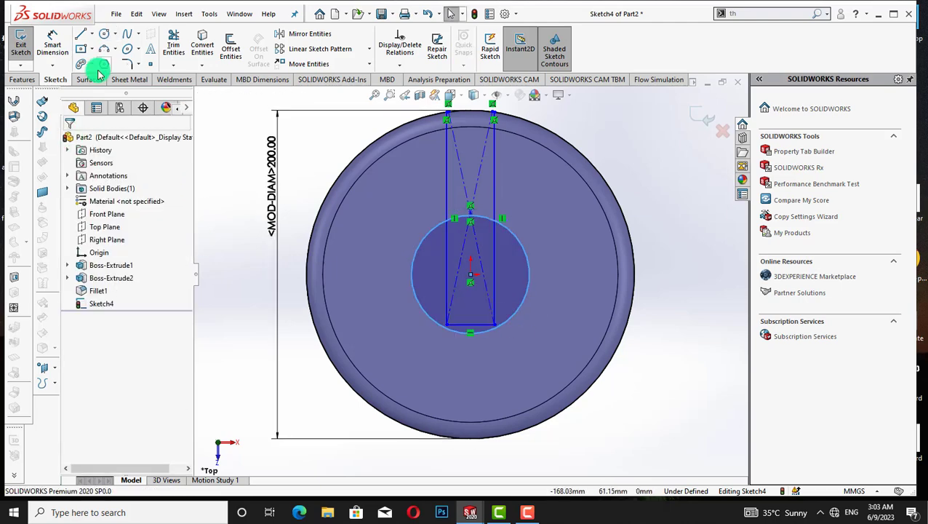
Trim away the rectangle lines inside the central circle, the arc between its sides and the construction diagonals using Power trim
{"action": "left_click", "coordinate": [173, 46]}
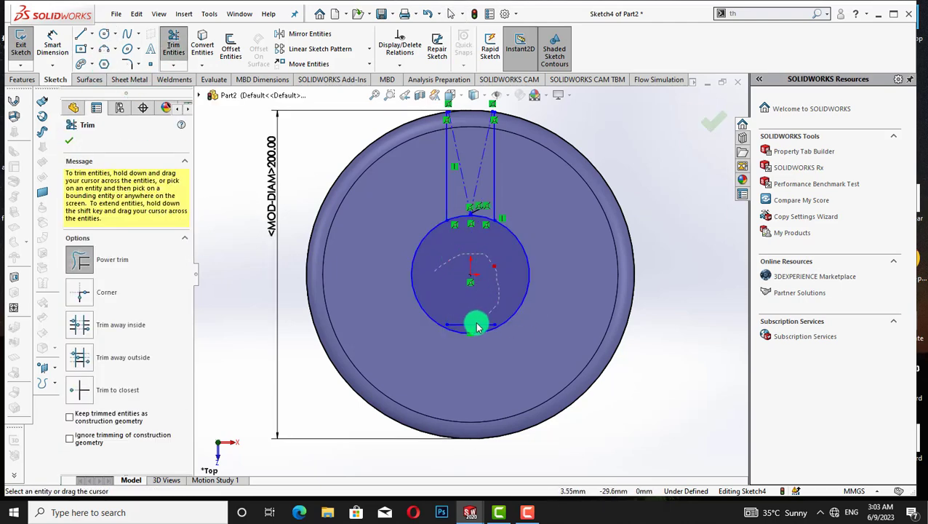
{"action": "left_click_drag", "start_coordinate": [469, 304], "coordinate": [475, 197]}
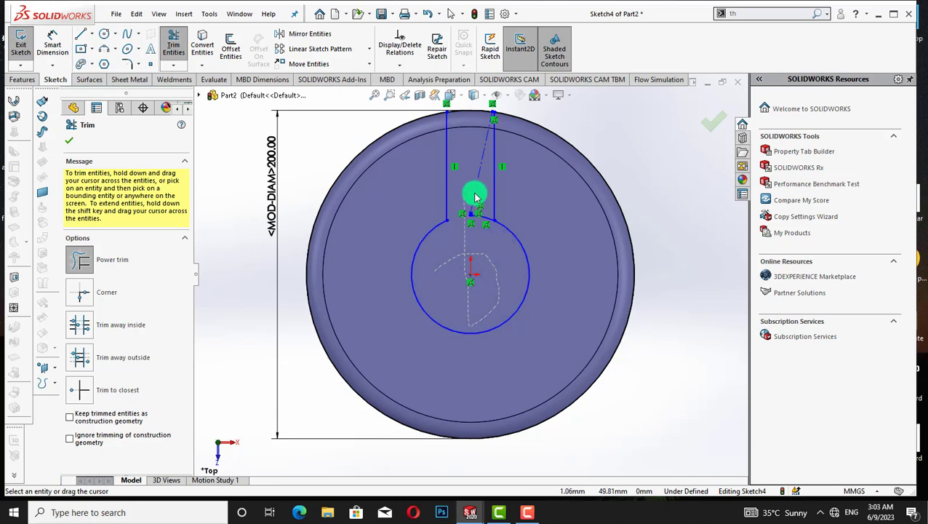
{"action": "left_click", "coordinate": [76, 149]}
Extrude the central circle and arm regions of the sketch 10 mm upward, merged with the lid
{"action": "left_click", "coordinate": [24, 79]}
{"action": "left_click", "coordinate": [24, 54]}
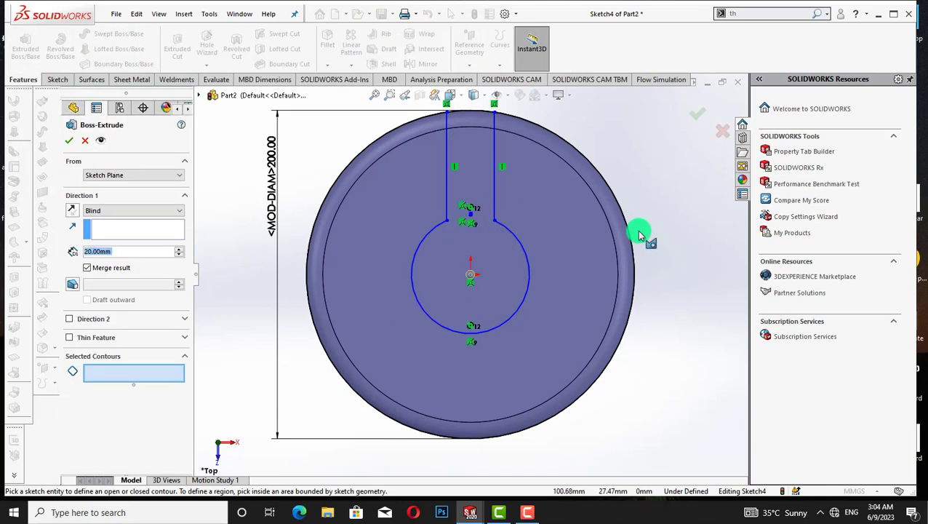
{"action": "left_click", "coordinate": [492, 270]}
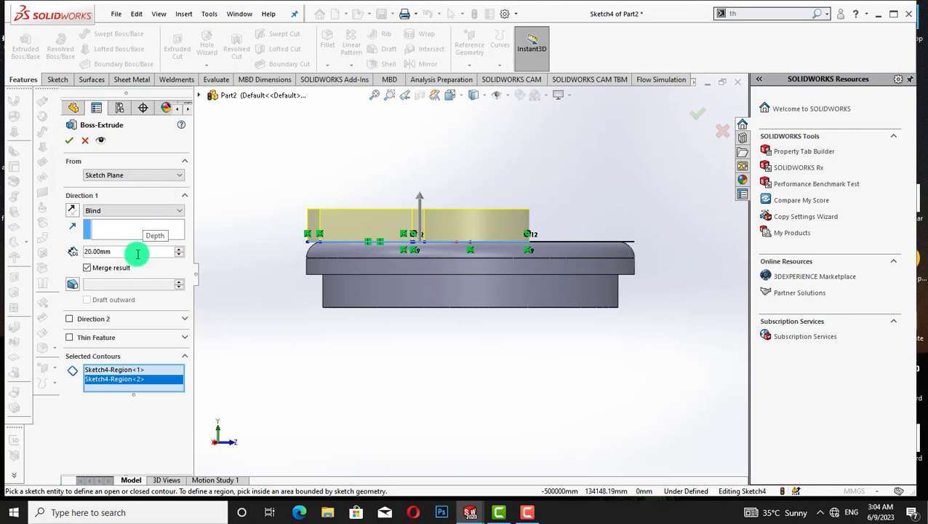
{"action": "left_click", "coordinate": [115, 251]}
{"action": "double_click", "coordinate": [117, 249]}
{"action": "type", "text": "10"}
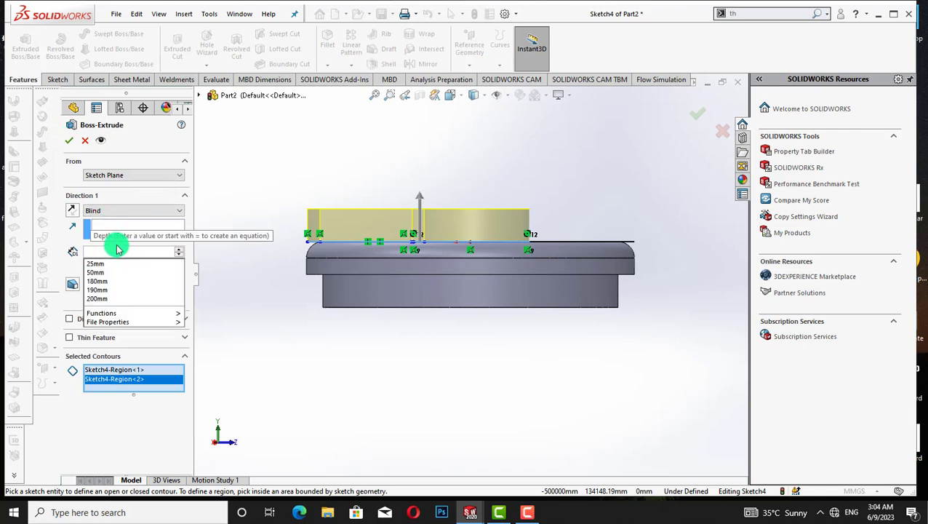
{"action": "key", "text": "Return"}
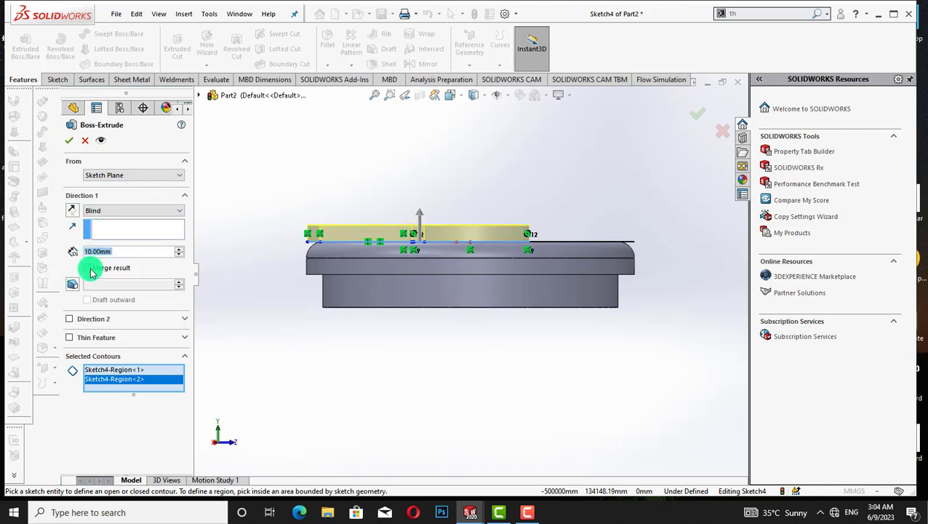
{"action": "left_click", "coordinate": [67, 144]}
Start a sketch on the underside of the arm's overhanging end and convert that face's edges into sketch entities
{"action": "left_click", "coordinate": [264, 180]}
{"action": "key", "text": "Down"}
{"action": "key", "text": "Down"}
{"action": "key", "text": "Down"}
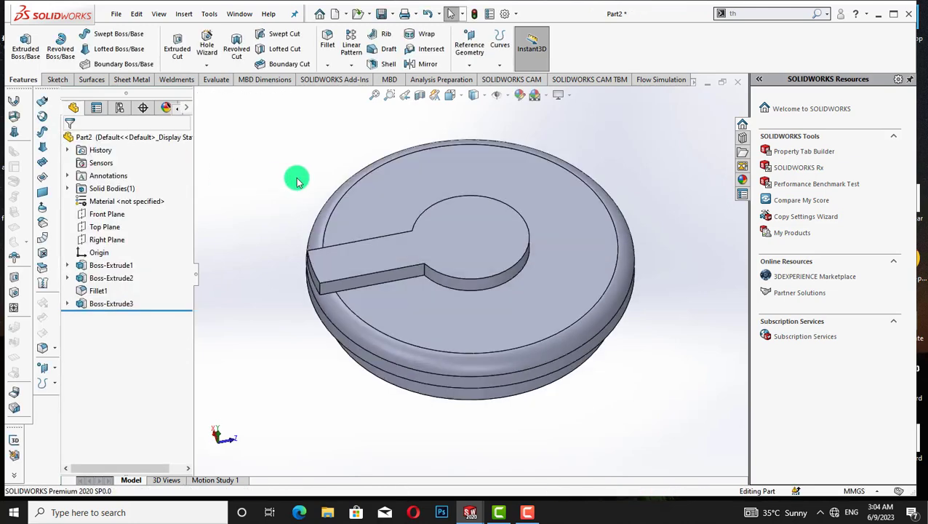
{"action": "key", "text": "Up"}
{"action": "key", "text": "Up"}
{"action": "key", "text": "Up"}
{"action": "key", "text": "Up"}
{"action": "right_click", "coordinate": [323, 234]}
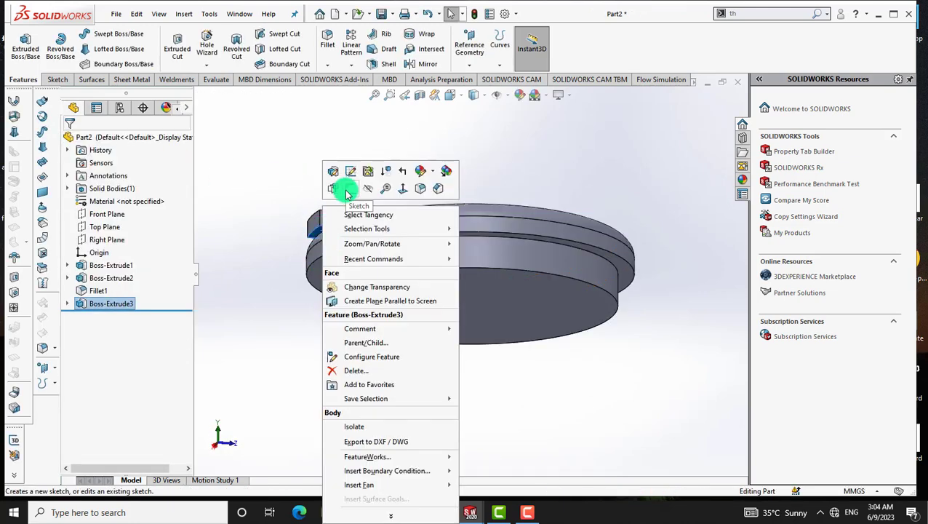
{"action": "left_click", "coordinate": [344, 186]}
{"action": "left_click", "coordinate": [203, 50]}
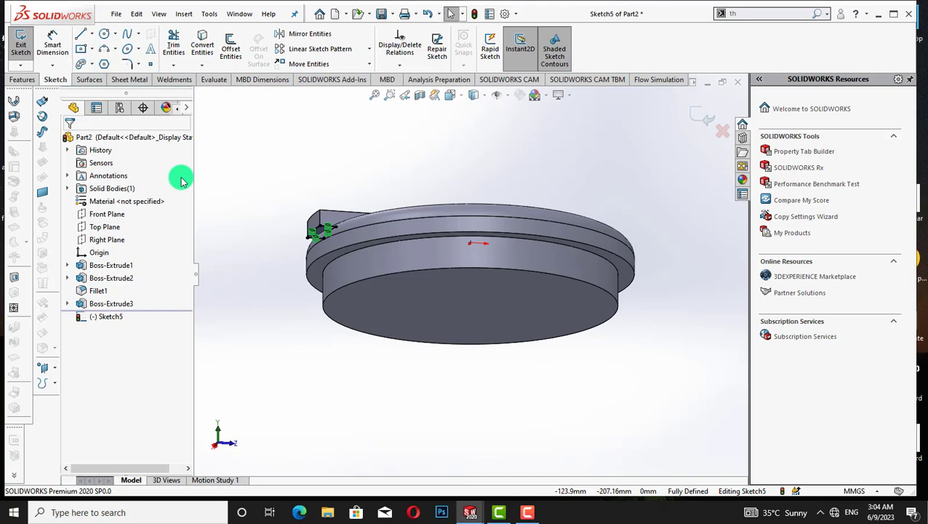
Extrude the converted profile 10 mm downward from the arm's overhanging end, merged with the lid
{"action": "left_click", "coordinate": [16, 81]}
{"action": "left_click", "coordinate": [25, 48]}
{"action": "left_click", "coordinate": [292, 134]}
{"action": "key", "text": "Down"}
{"action": "key", "text": "Down"}
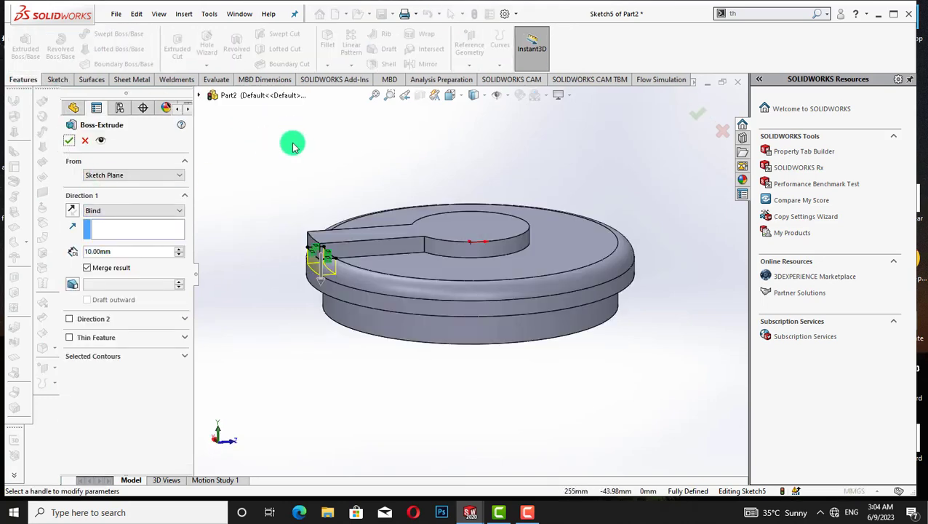
{"action": "left_click", "coordinate": [63, 144]}
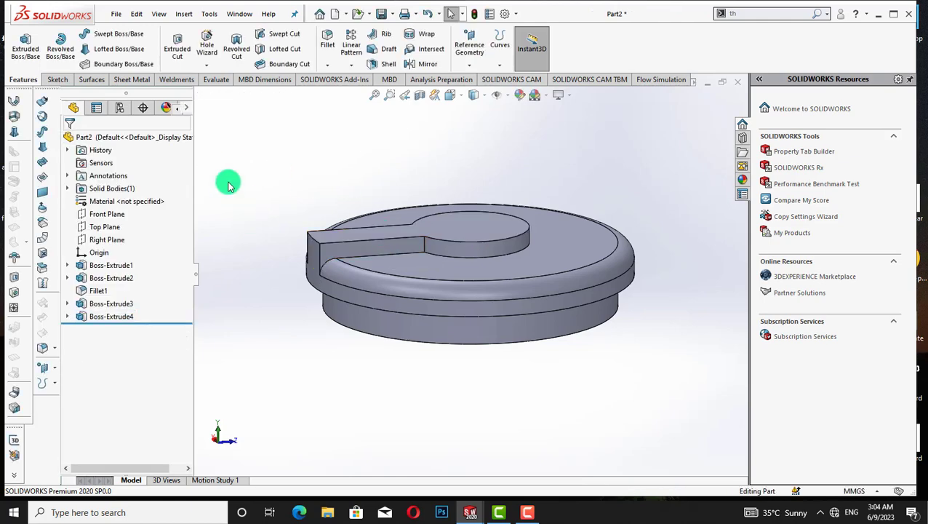
Fillet the upper outer end edge of the arm with a 10 mm radius
{"action": "left_click", "coordinate": [326, 54]}
{"action": "left_click", "coordinate": [307, 237]}
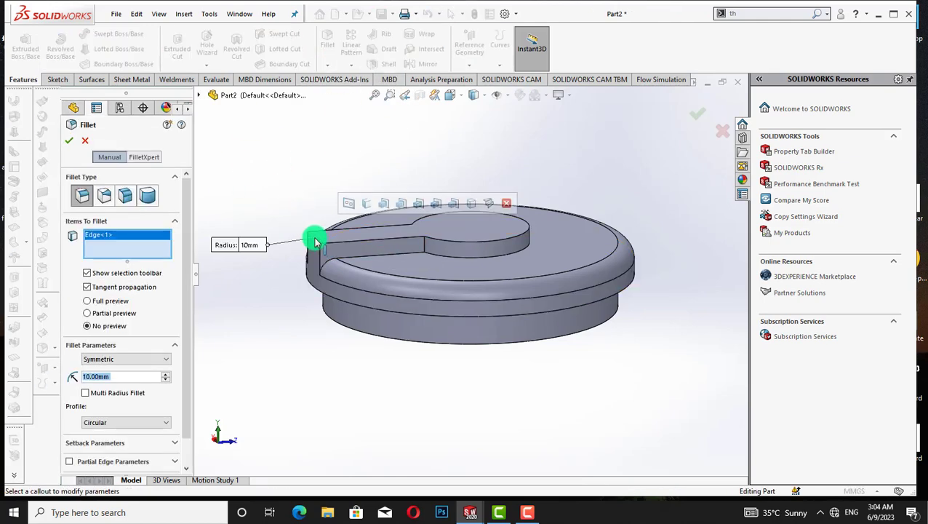
{"action": "left_click", "coordinate": [69, 140]}
Try a 10 mm fillet along one upper side edge of the arm, and undo it
{"action": "left_click", "coordinate": [329, 67]}
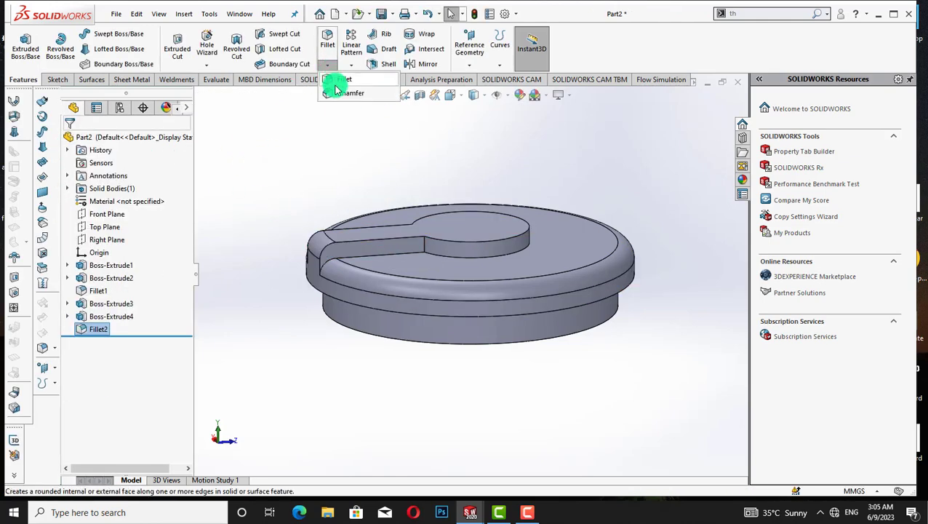
{"action": "left_click", "coordinate": [332, 86]}
{"action": "left_click", "coordinate": [329, 249]}
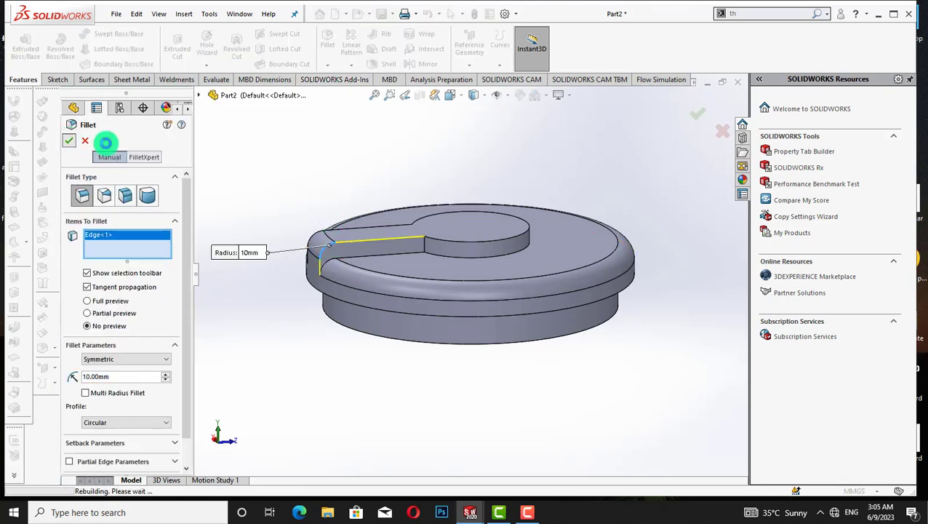
{"action": "left_click", "coordinate": [69, 140]}
{"action": "middle_click_drag", "start_coordinate": [276, 170], "coordinate": [272, 170]}
{"action": "key", "text": "ctrl+z"}
Fillet one upper side edge of the arm with a 5 mm radius, using tangent propagation
{"action": "left_click", "coordinate": [329, 65]}
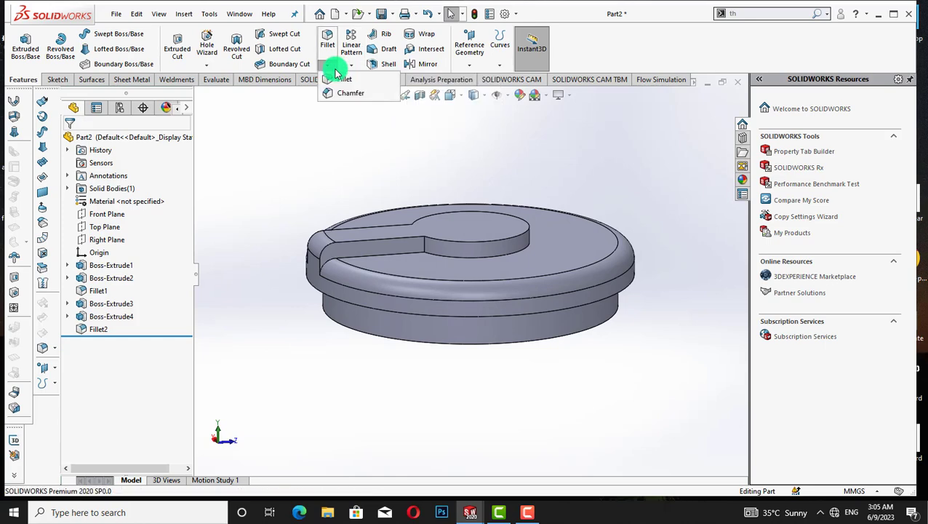
{"action": "left_click", "coordinate": [335, 77]}
{"action": "left_click", "coordinate": [337, 246]}
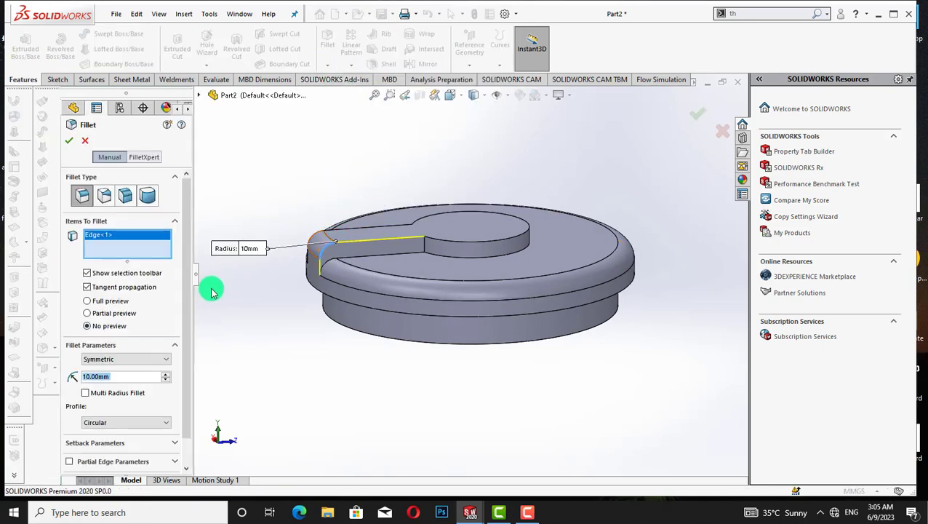
{"action": "type", "text": "5"}
{"action": "key", "text": "Return"}
{"action": "left_click", "coordinate": [68, 140]}
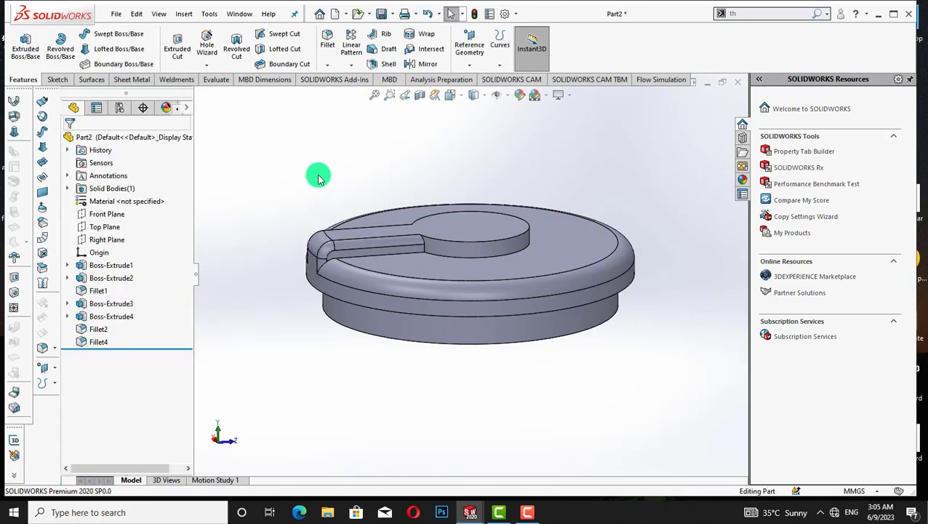
Fillet the opposite upper side edge of the arm with a 5 mm radius
{"action": "middle_click_drag", "start_coordinate": [319, 178], "coordinate": [320, 178]}
{"action": "left_click", "coordinate": [329, 66]}
{"action": "left_click", "coordinate": [333, 77]}
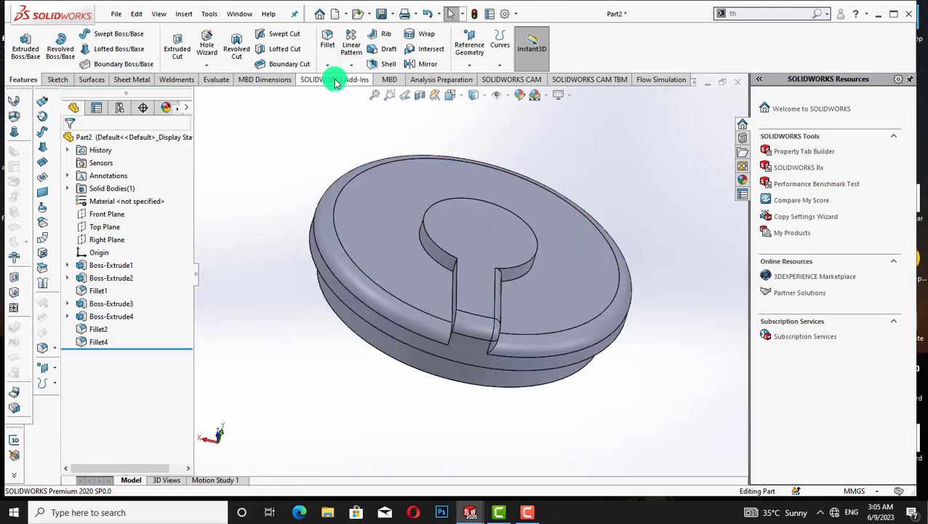
{"action": "left_click", "coordinate": [459, 283]}
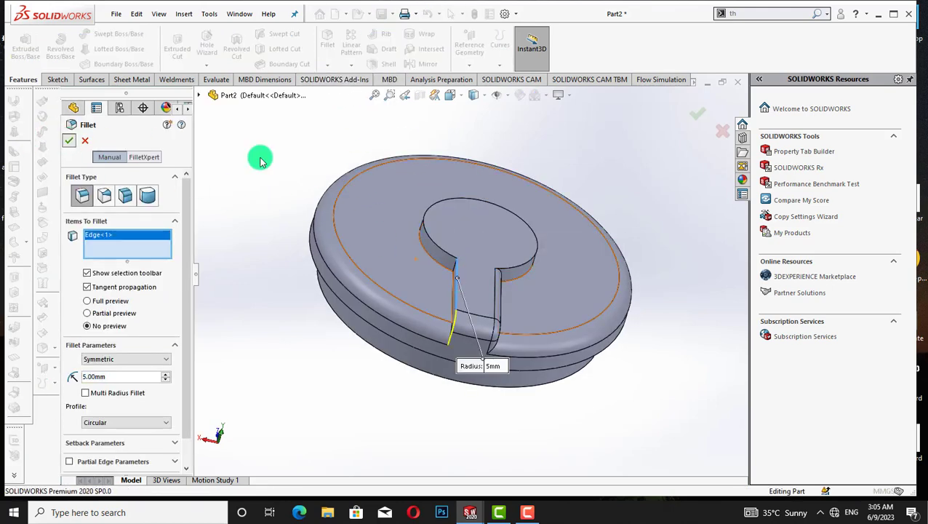
{"action": "key", "text": "Return"}
Fillet the upper edge of the raised central disc with the same 5 mm radius
{"action": "left_click", "coordinate": [332, 65]}
{"action": "left_click", "coordinate": [336, 79]}
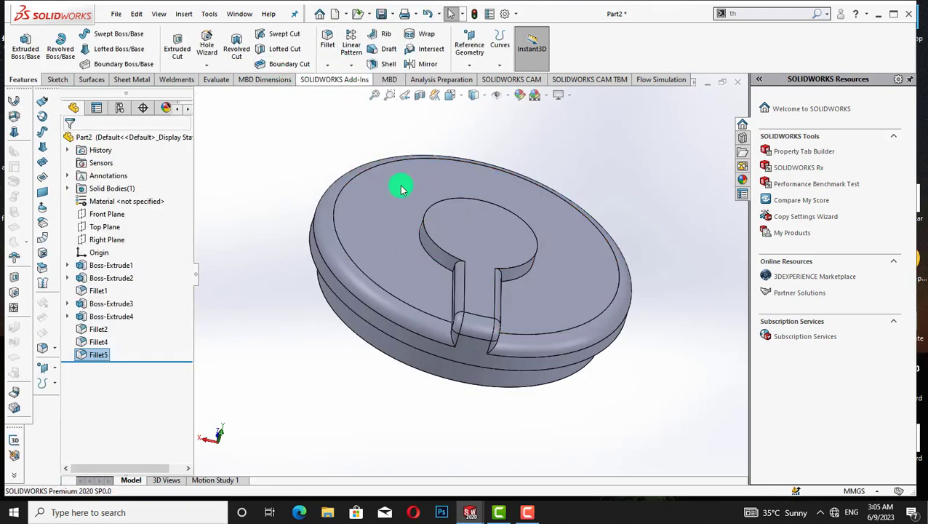
{"action": "left_click", "coordinate": [426, 229]}
{"action": "left_click", "coordinate": [69, 140]}
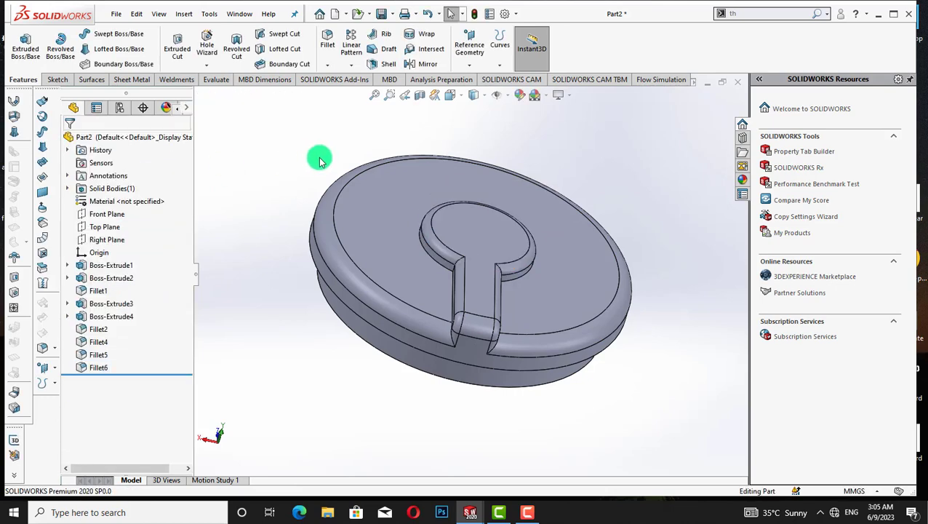
Set up a circular pattern of the arm's extrusions and fillets around the lid's circular edge, with 5 equally spaced instances over 360 degrees
{"action": "middle_click_drag", "start_coordinate": [320, 162], "coordinate": [322, 154]}
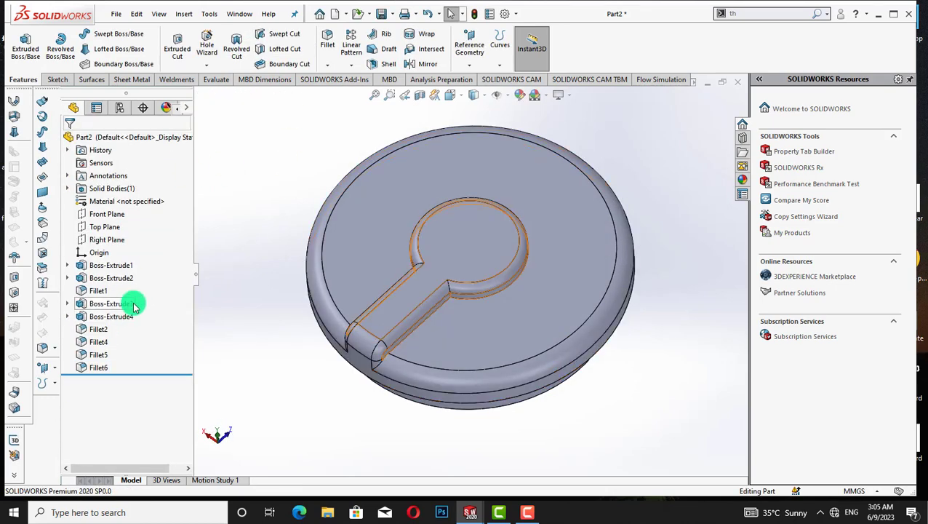
{"action": "left_click_drag", "start_coordinate": [143, 298], "coordinate": [58, 369]}
{"action": "left_click", "coordinate": [351, 68]}
{"action": "left_click", "coordinate": [359, 103]}
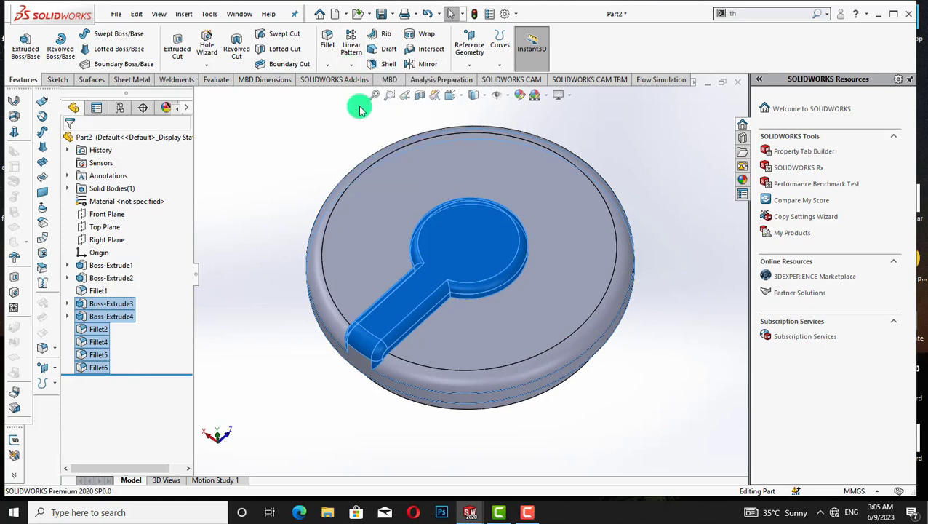
{"action": "left_click", "coordinate": [327, 183]}
{"action": "left_click", "coordinate": [68, 140]}
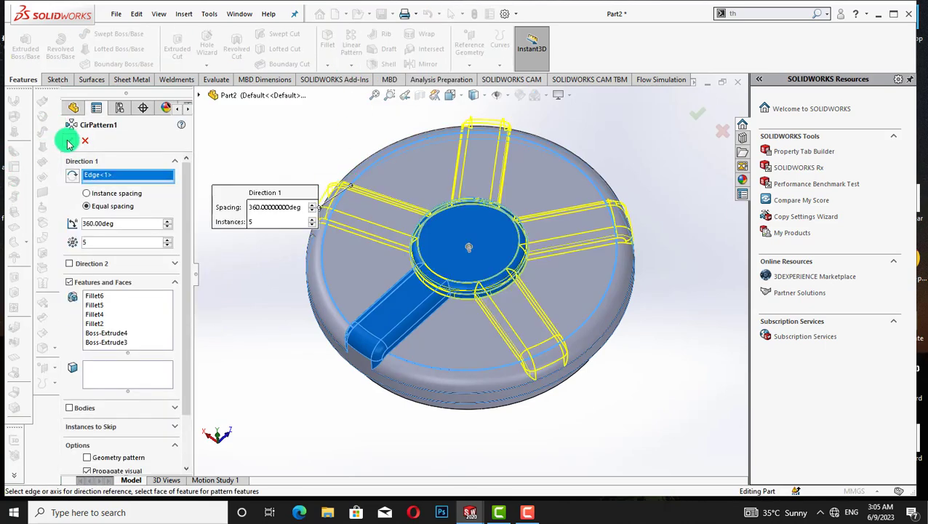
Switch the circular pattern from features to bodies, pick the lid body and create the pattern
{"action": "left_click", "coordinate": [264, 321]}
{"action": "scroll", "coordinate": [180, 362], "scroll_direction": "down", "scroll_amount": 3}
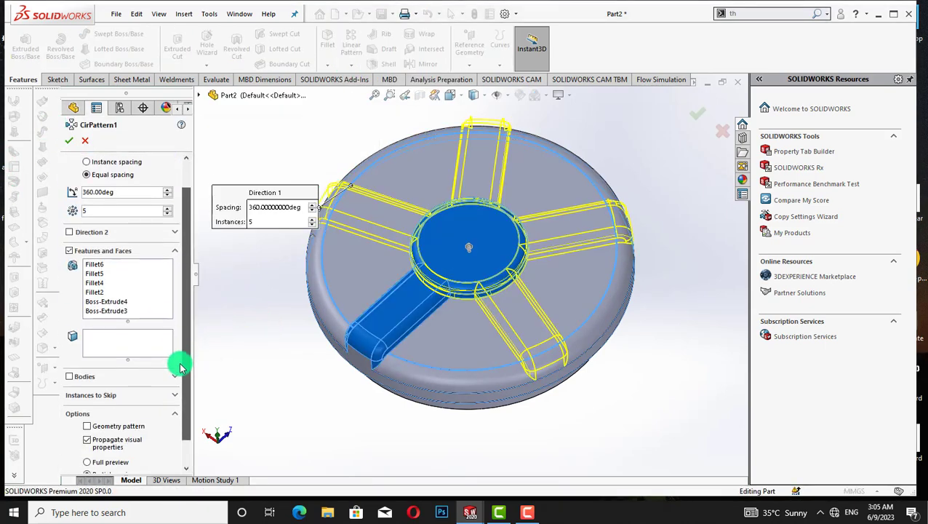
{"action": "scroll", "coordinate": [182, 393], "scroll_direction": "up", "scroll_amount": 2}
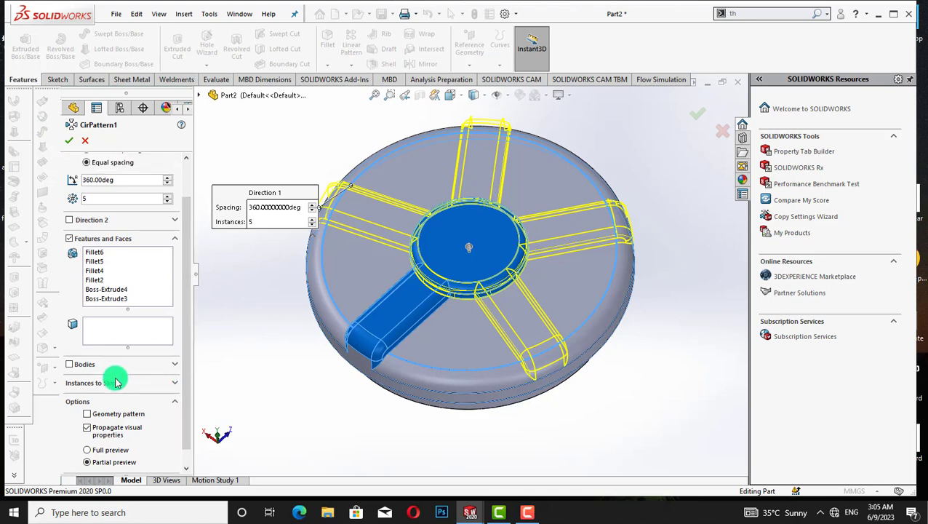
{"action": "left_click", "coordinate": [100, 365]}
{"action": "left_click", "coordinate": [374, 275]}
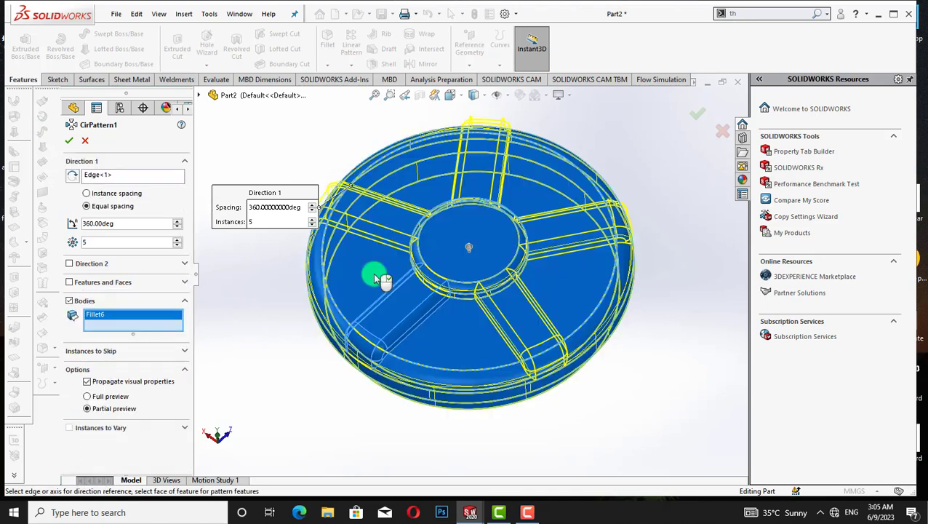
{"action": "left_click", "coordinate": [76, 146]}
{"action": "left_click", "coordinate": [221, 145]}
{"action": "middle_click_drag", "start_coordinate": [210, 148], "coordinate": [224, 133]}
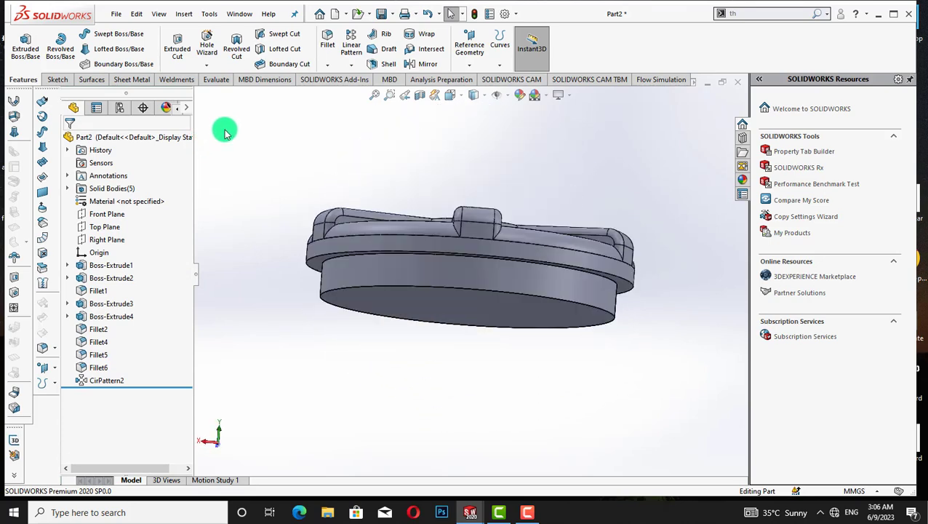
{"action": "left_click", "coordinate": [334, 66]}
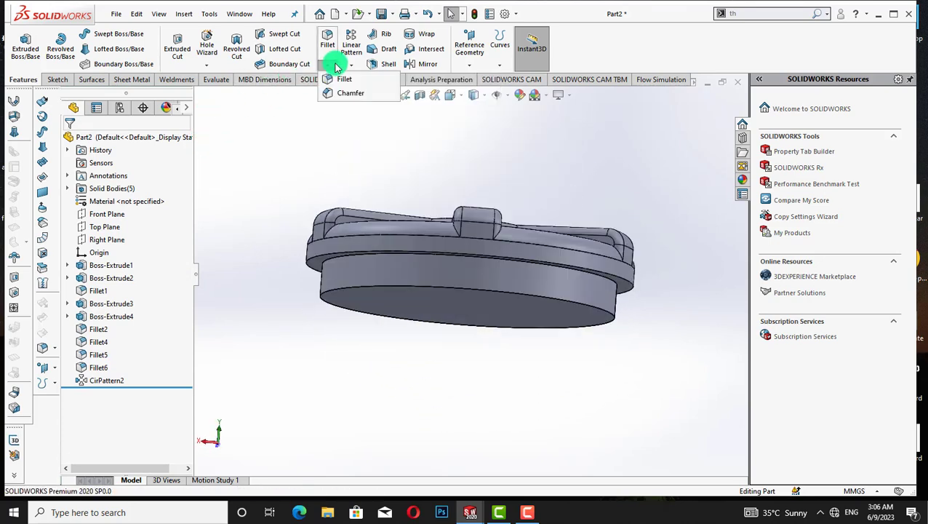
{"action": "left_click", "coordinate": [254, 137]}
{"action": "key", "text": "Down"}
{"action": "key", "text": "Down"}
{"action": "key", "text": "Down"}
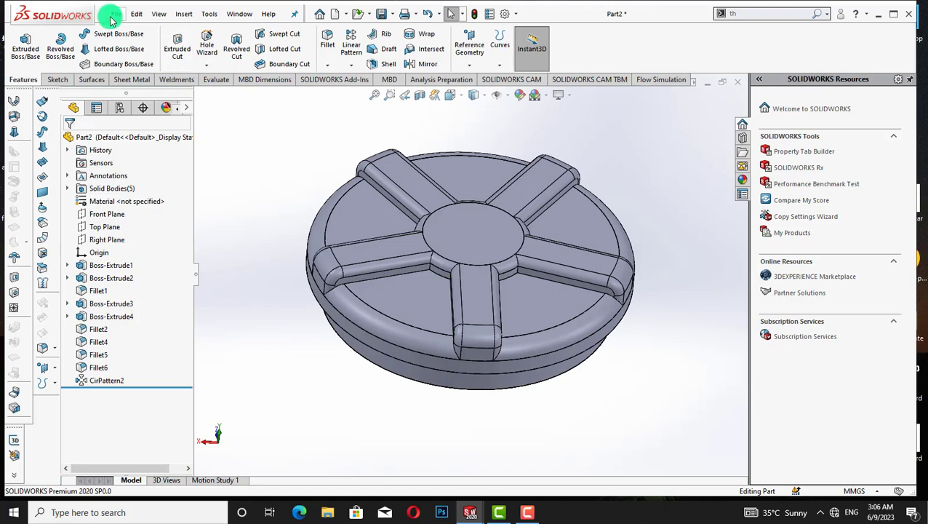
Save the lid part to the Desktop as Cap 2
{"action": "left_click", "coordinate": [115, 13]}
{"action": "left_click", "coordinate": [153, 154]}
{"action": "type", "text": "Cap 2"}
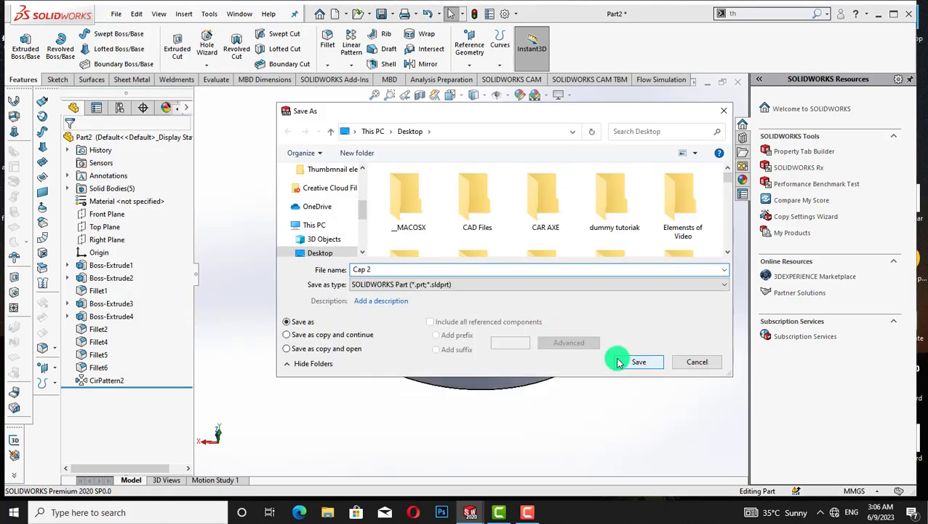
{"action": "left_click", "coordinate": [618, 361]}
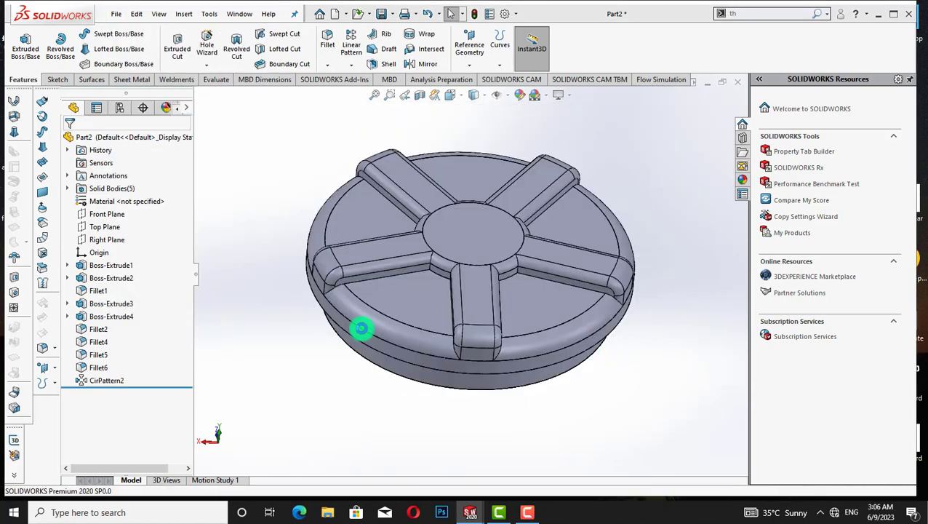
Create a new assembly document
{"action": "left_click", "coordinate": [113, 14]}
{"action": "left_click", "coordinate": [120, 30]}
{"action": "left_click", "coordinate": [429, 197]}
{"action": "left_click", "coordinate": [478, 367]}
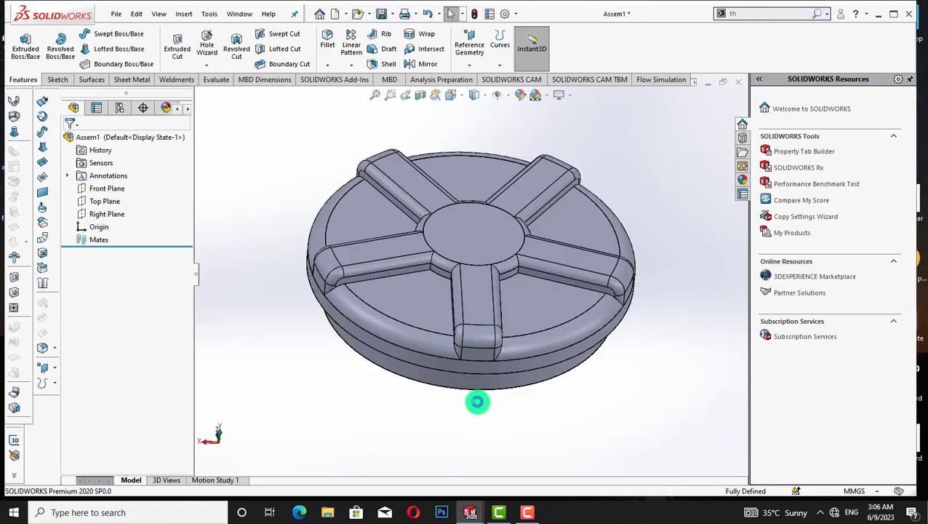
Insert Tank 2 as the first, fixed component and place Cap 2 freely beside the tank's upper end
{"action": "left_click", "coordinate": [40, 292]}
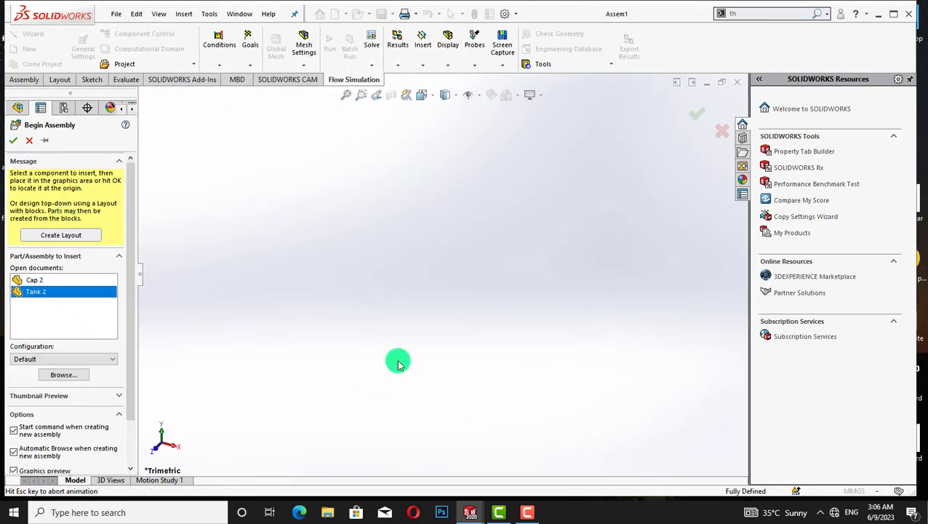
{"action": "left_click", "coordinate": [437, 317]}
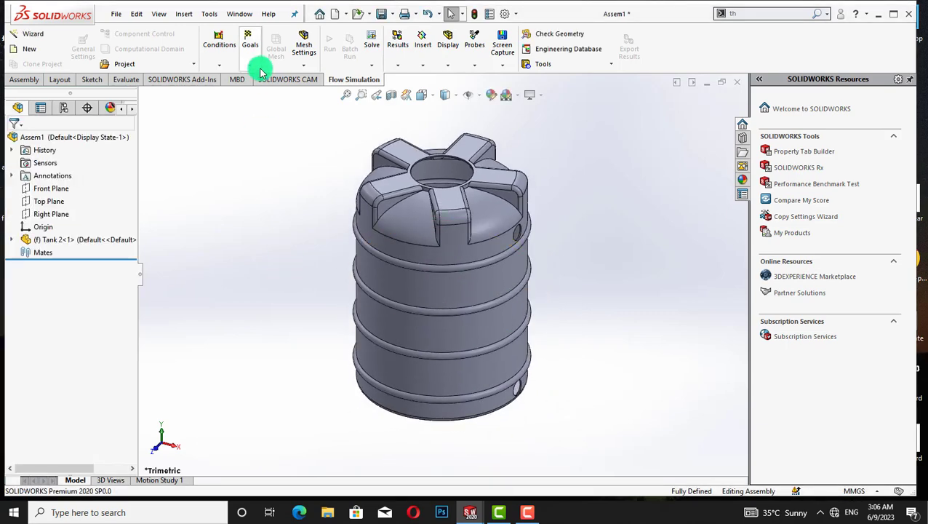
{"action": "right_click", "coordinate": [306, 125]}
{"action": "left_click", "coordinate": [338, 199]}
{"action": "left_click_drag", "start_coordinate": [495, 296], "coordinate": [496, 334]}
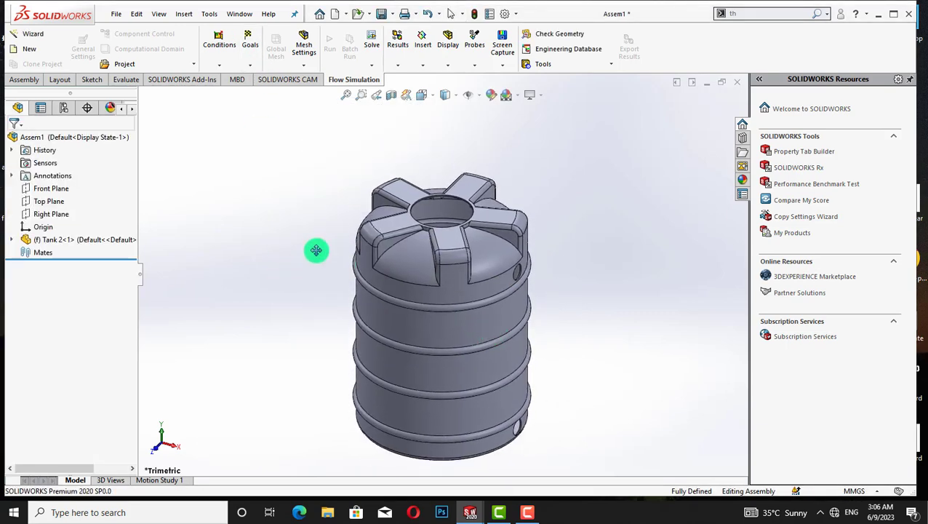
{"action": "left_click", "coordinate": [30, 80]}
{"action": "left_click", "coordinate": [64, 47]}
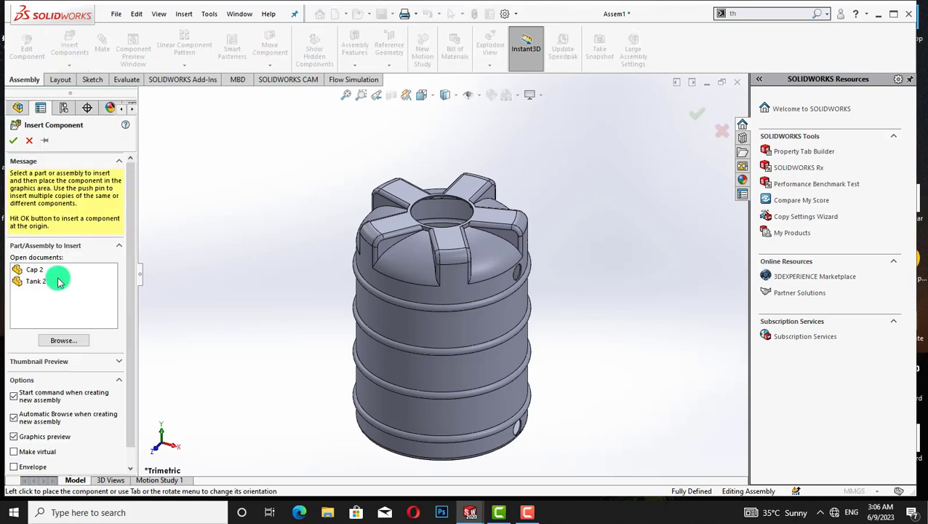
{"action": "left_click", "coordinate": [40, 274]}
{"action": "left_click", "coordinate": [304, 161]}
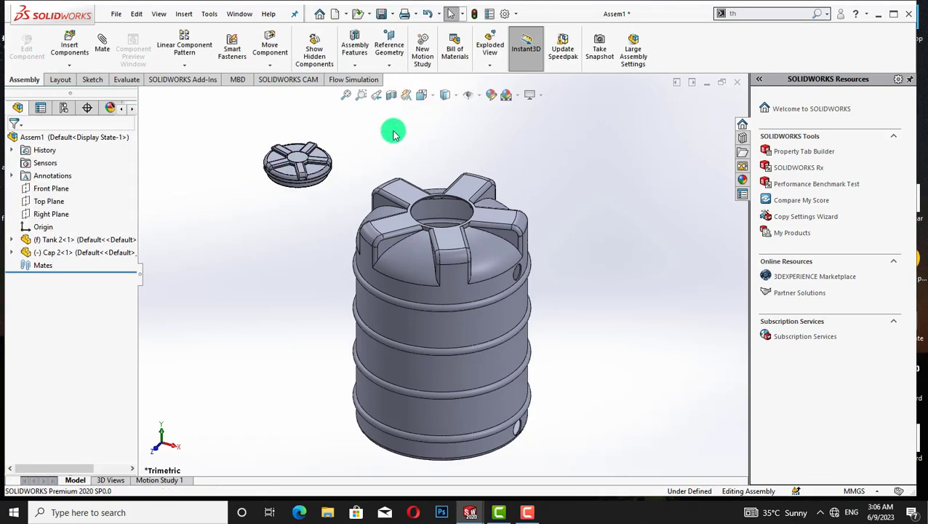
Add a concentric mate between the cap's lower circular edge and the tank's round opening
{"action": "left_click", "coordinate": [102, 50]}
{"action": "key", "text": "Up"}
{"action": "key", "text": "Up"}
{"action": "key", "text": "Up"}
{"action": "key", "text": "Up"}
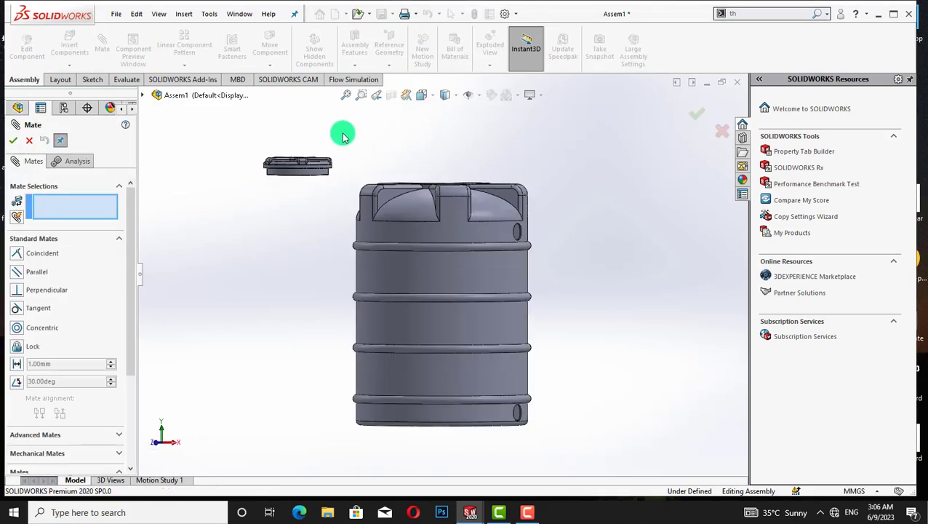
{"action": "left_click", "coordinate": [307, 195]}
{"action": "key", "text": "Down"}
{"action": "key", "text": "Down"}
{"action": "key", "text": "Down"}
{"action": "key", "text": "Down"}
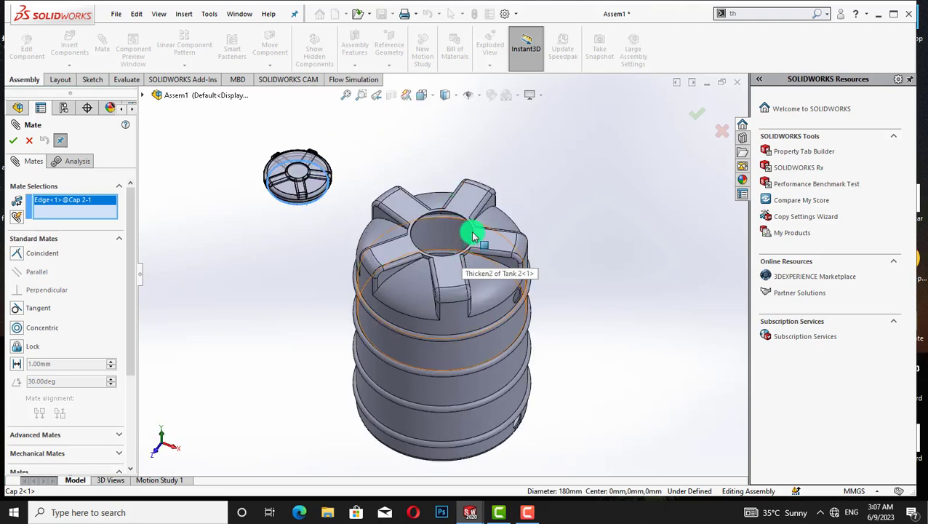
{"action": "left_click", "coordinate": [472, 228]}
{"action": "left_click", "coordinate": [641, 153]}
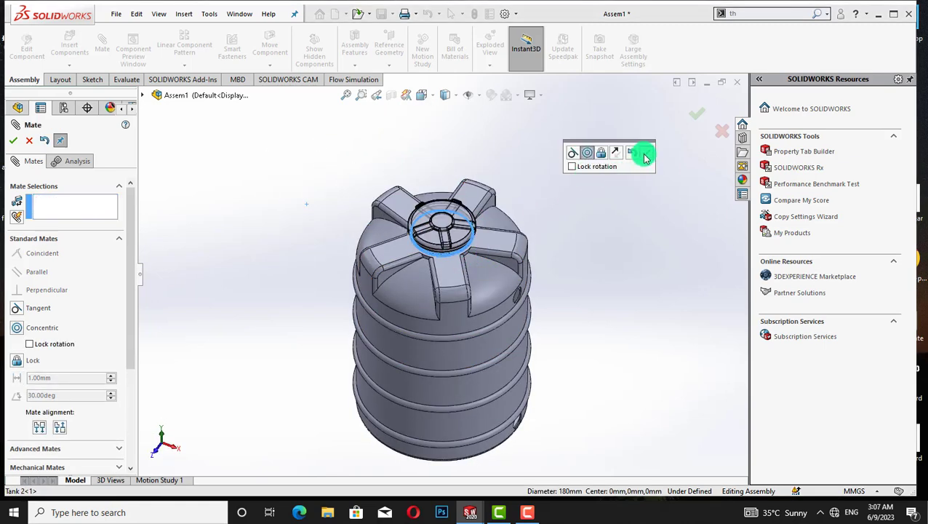
Finish mating and examine from the side and up close how the cap sits over the tank's opening
{"action": "key", "text": "Up"}
{"action": "key", "text": "Up"}
{"action": "key", "text": "Up"}
{"action": "key", "text": "Down"}
{"action": "key", "text": "Down"}
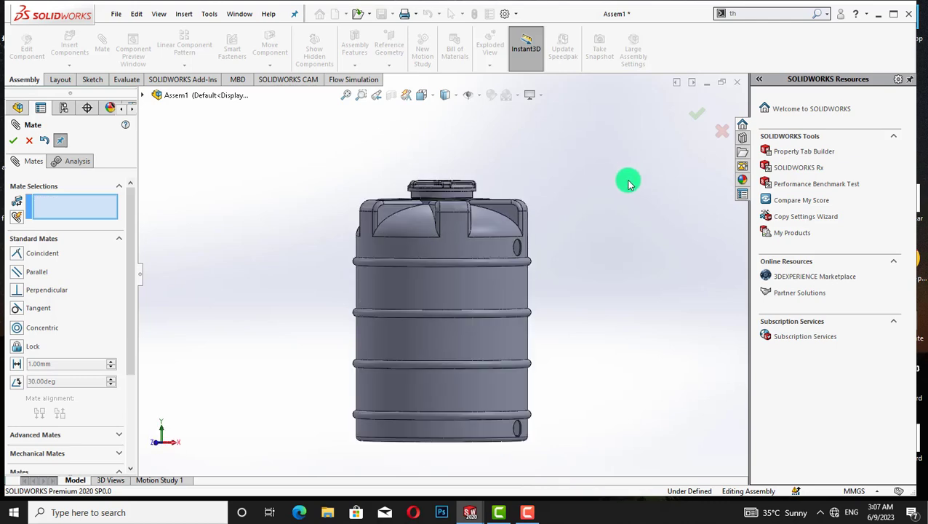
{"action": "key", "text": "shift+z"}
{"action": "key", "text": "shift+z"}
{"action": "key", "text": "shift+z"}
{"action": "key", "text": "shift+z"}
{"action": "key", "text": "shift+z"}
{"action": "right_click", "coordinate": [193, 149]}
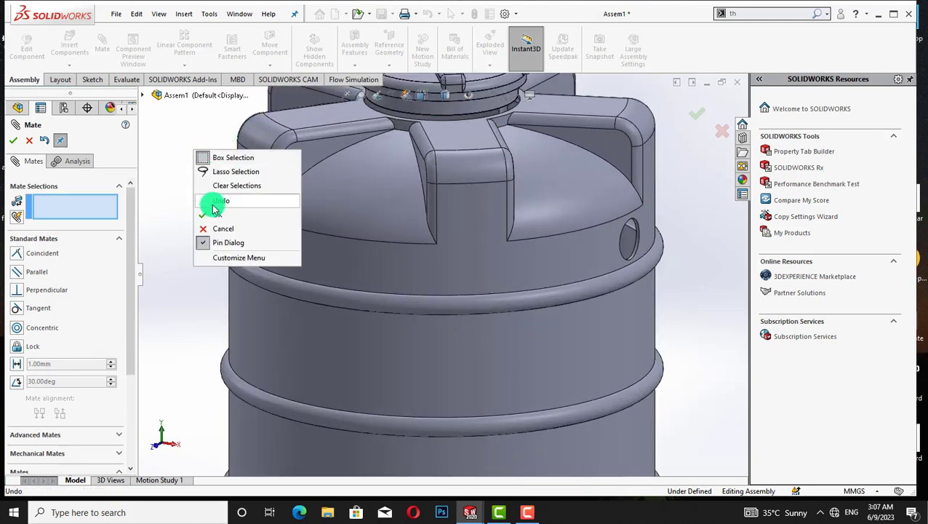
{"action": "left_click", "coordinate": [214, 210]}
{"action": "right_click", "coordinate": [181, 148]}
{"action": "left_click", "coordinate": [216, 217]}
{"action": "left_click_drag", "start_coordinate": [449, 237], "coordinate": [467, 466]}
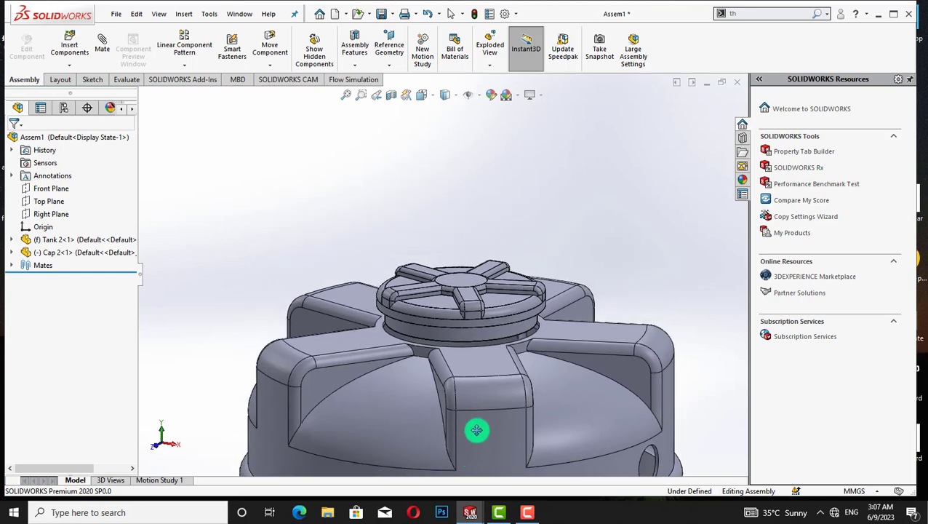
{"action": "key", "text": "shift+z"}
{"action": "key", "text": "shift+z"}
{"action": "key", "text": "shift+z"}
{"action": "key", "text": "shift+z"}
{"action": "key", "text": "Up"}
{"action": "key", "text": "Down"}
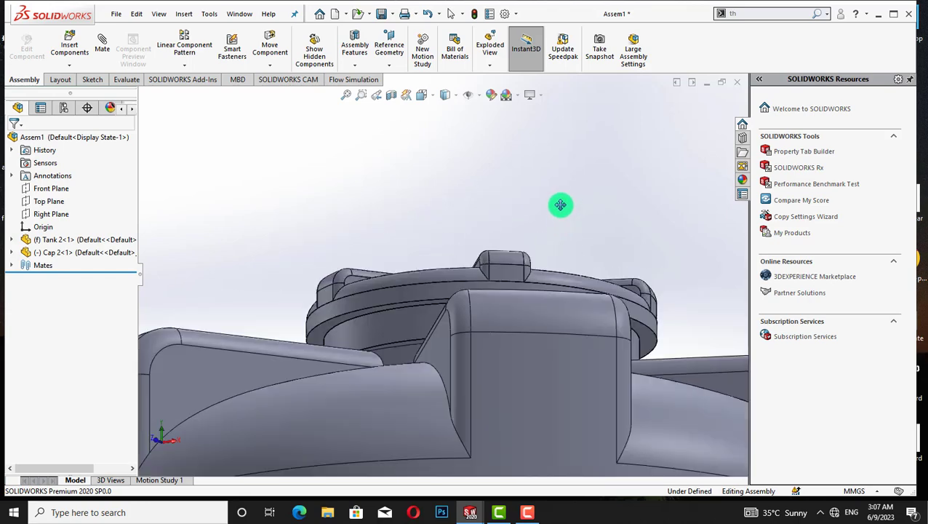
Mate the flat underside of the cap's rim coincident with the tank's top face around the opening
{"action": "key", "text": "Escape"}
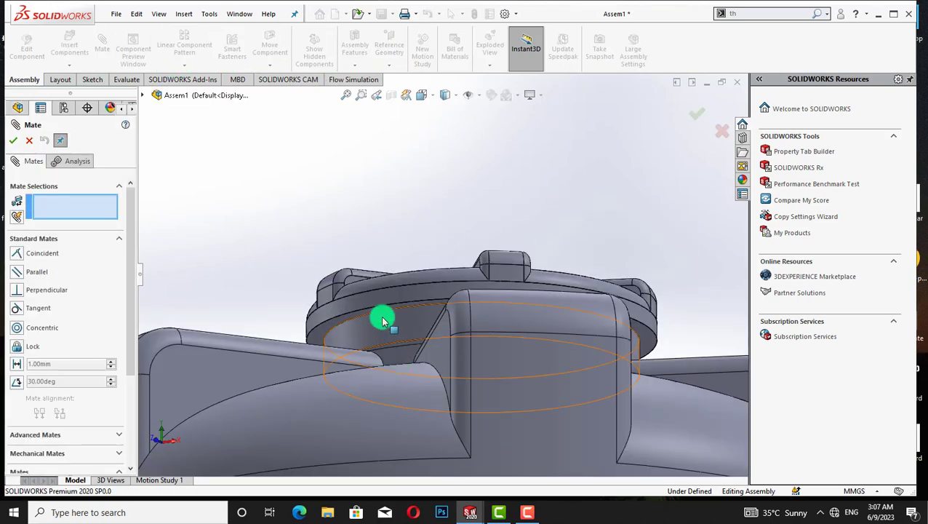
{"action": "left_click", "coordinate": [381, 312]}
{"action": "key", "text": "Down"}
{"action": "key", "text": "Up"}
{"action": "key", "text": "Up"}
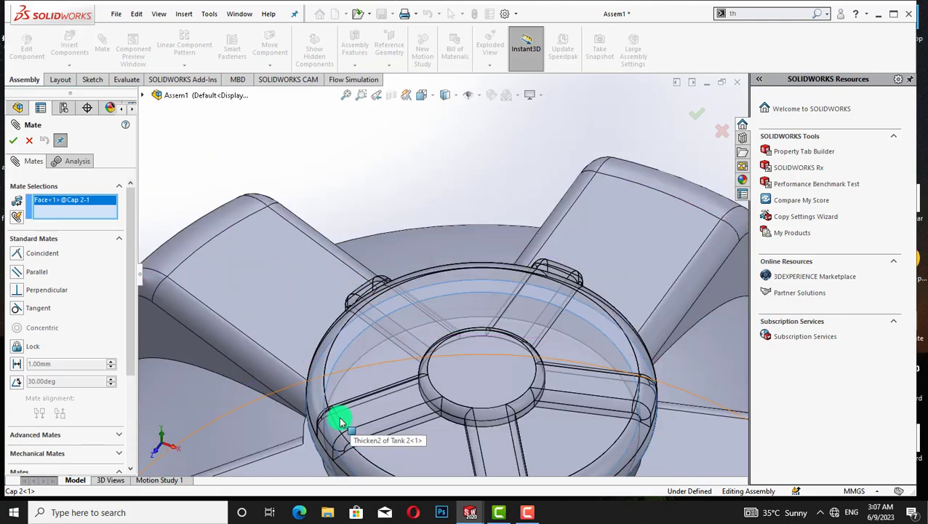
{"action": "left_click", "coordinate": [315, 451]}
{"action": "left_click", "coordinate": [19, 148]}
{"action": "left_click", "coordinate": [468, 166]}
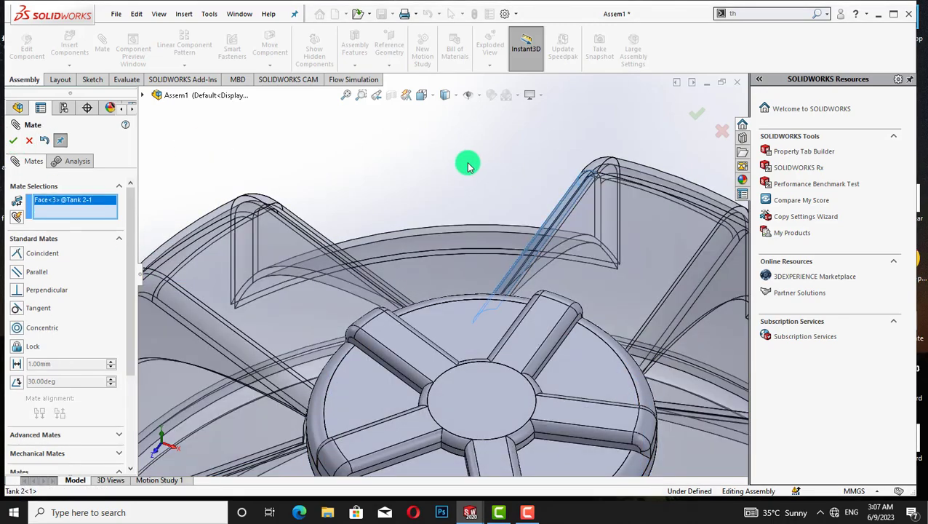
{"action": "left_click", "coordinate": [31, 141]}
Inspect the cap's fit on the tank from the side and from above
{"action": "key", "text": "Up"}
{"action": "key", "text": "Up"}
{"action": "key", "text": "Up"}
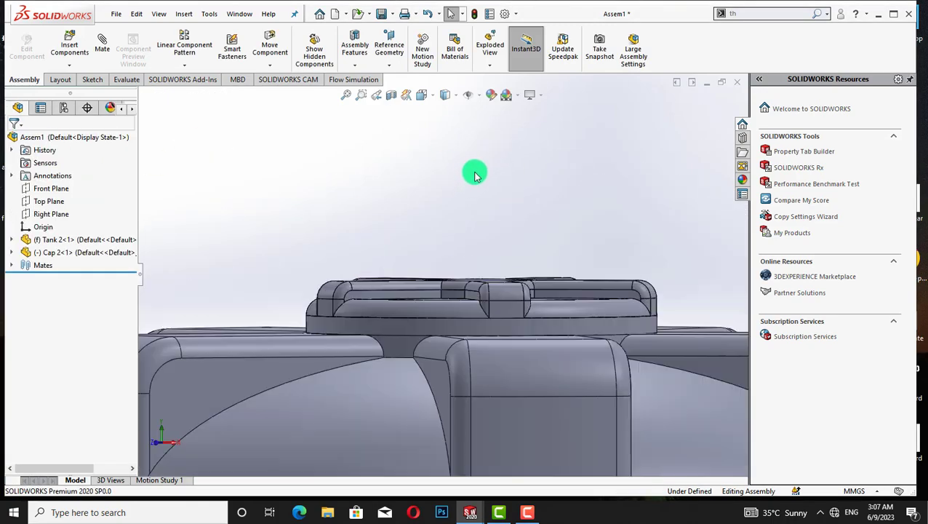
{"action": "scroll", "coordinate": [476, 180], "scroll_direction": "up", "scroll_amount": 5}
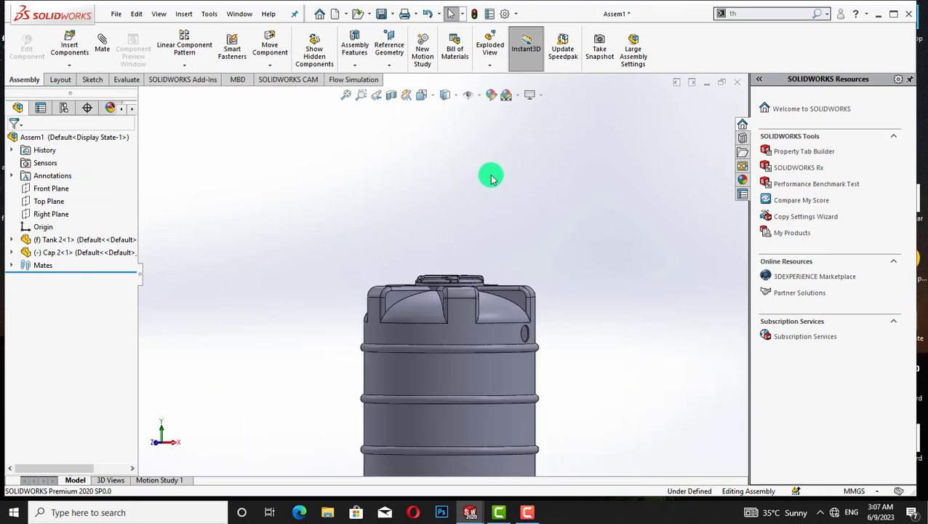
{"action": "key", "text": "Down"}
{"action": "key", "text": "Down"}
{"action": "right_click", "coordinate": [304, 127]}
{"action": "left_click", "coordinate": [337, 192]}
{"action": "left_click_drag", "start_coordinate": [503, 447], "coordinate": [503, 344]}
Apply a blue colour appearance to the Tank 2 component at component level
{"action": "right_click", "coordinate": [646, 221]}
{"action": "left_click", "coordinate": [662, 227]}
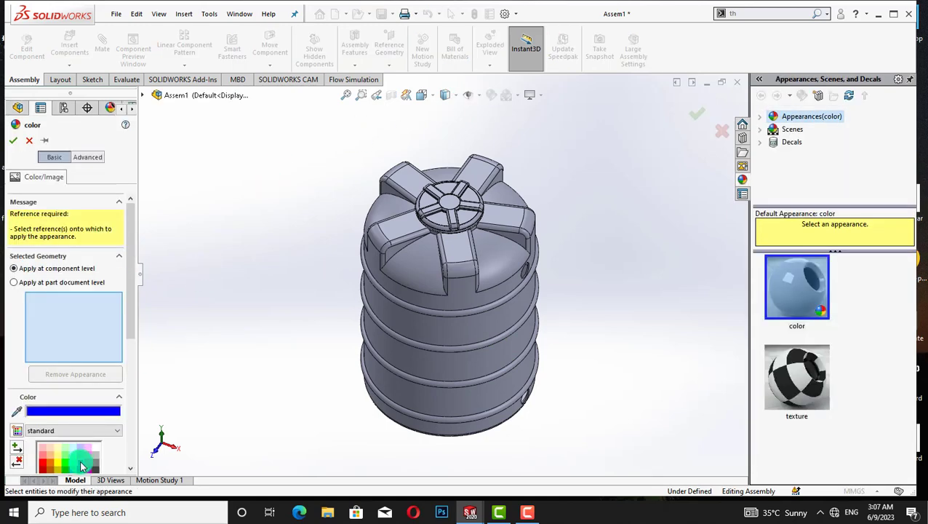
{"action": "left_click", "coordinate": [402, 339]}
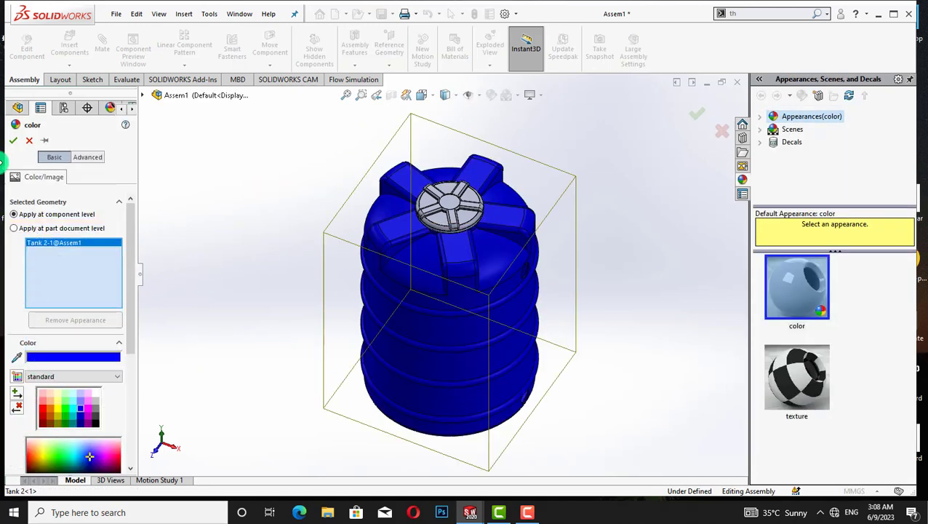
{"action": "left_click", "coordinate": [13, 140]}
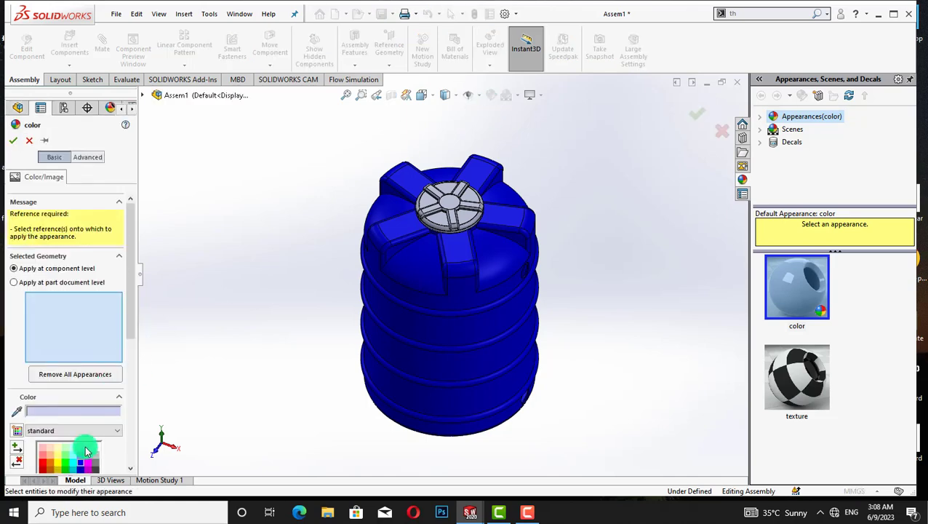
Apply a black colour appearance (RGB 0, 0, 0) to the Cap 2 component
{"action": "scroll", "coordinate": [120, 360], "scroll_direction": "down", "scroll_amount": 5}
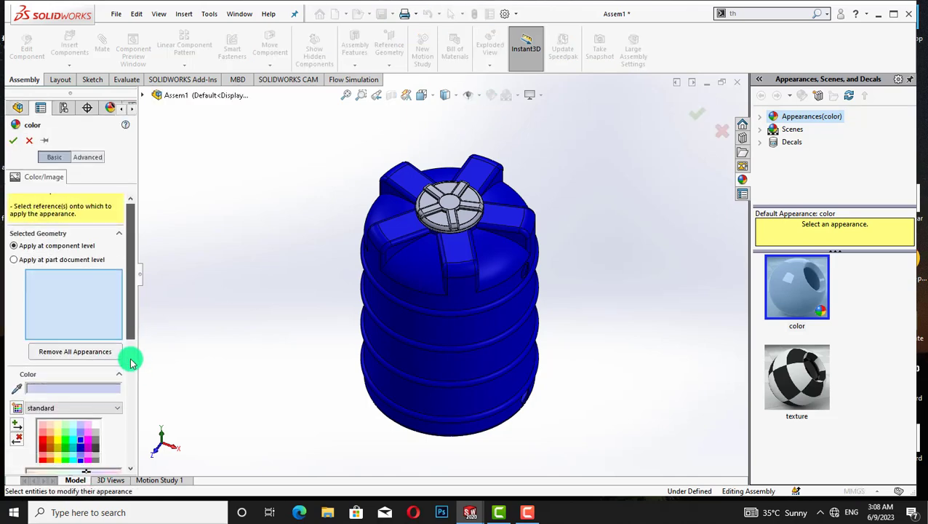
{"action": "left_click", "coordinate": [432, 223]}
{"action": "left_click", "coordinate": [93, 260]}
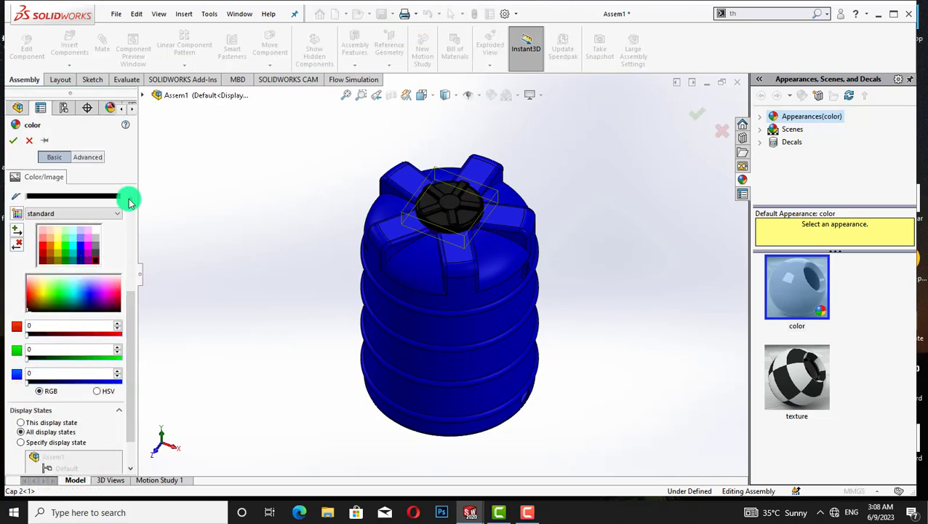
{"action": "left_click", "coordinate": [14, 142]}
{"action": "left_click", "coordinate": [325, 192]}
{"action": "middle_click_drag", "start_coordinate": [323, 179], "coordinate": [361, 182]}
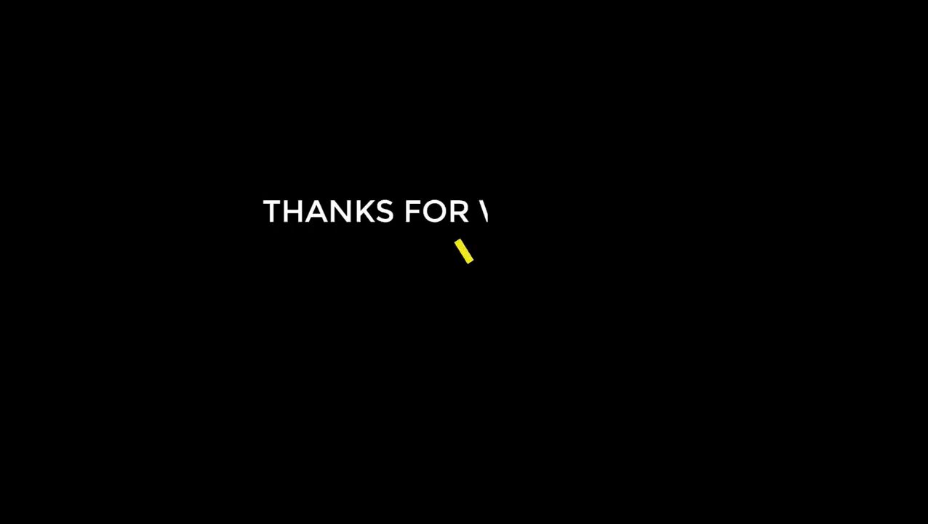